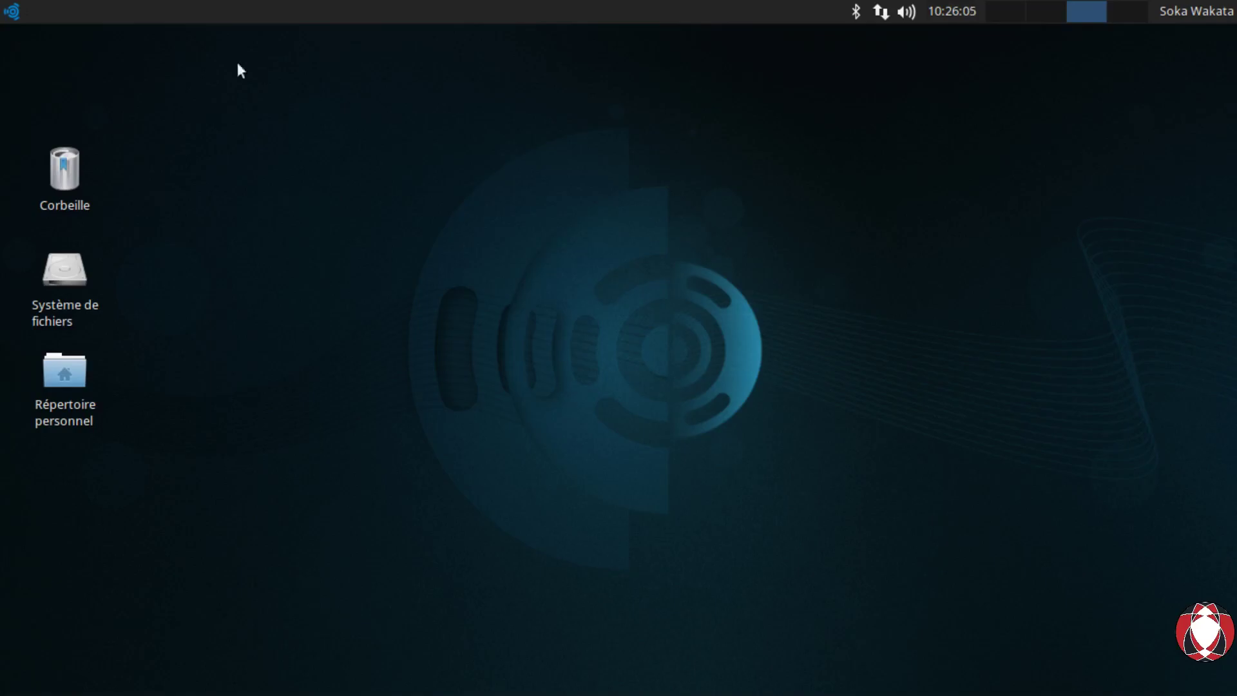
{"action": "left_click", "coordinate": [11, 36]}
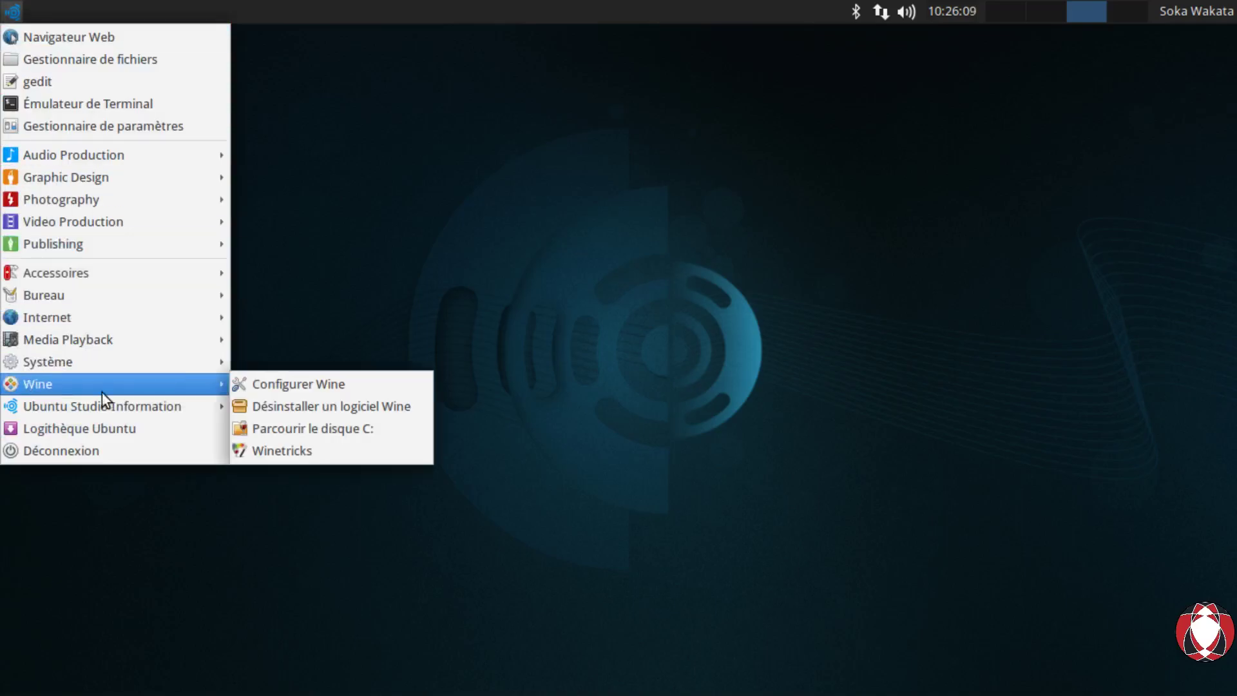
{"action": "mouse_move", "coordinate": [101, 388]}
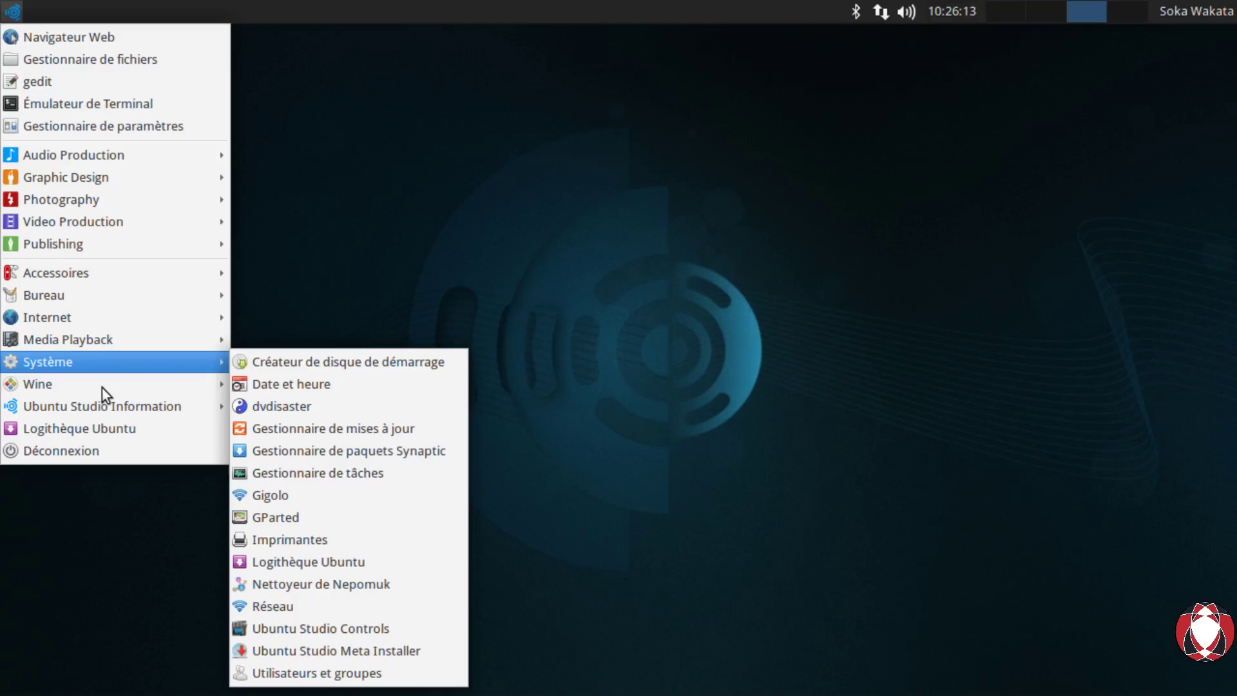
{"action": "left_click", "coordinate": [441, 194]}
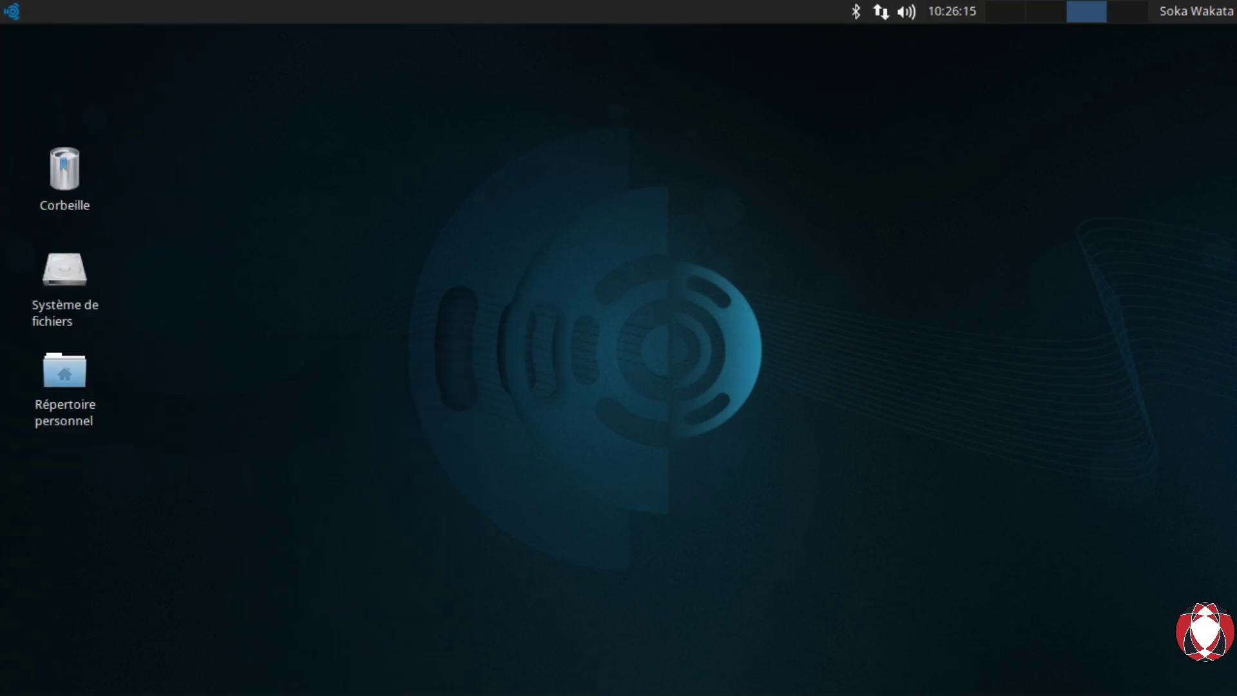
Launch the Synaptic package manager from the system applications and authenticate with the account password
{"action": "left_click", "coordinate": [13, 12]}
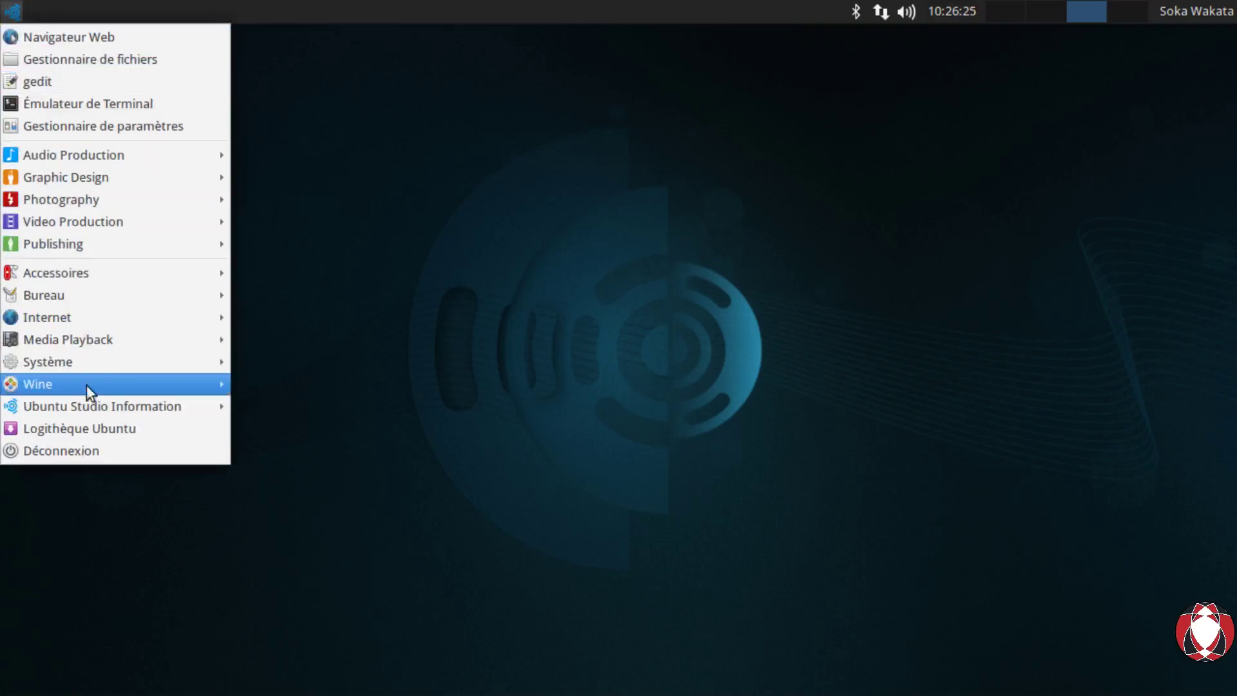
{"action": "mouse_move", "coordinate": [88, 371]}
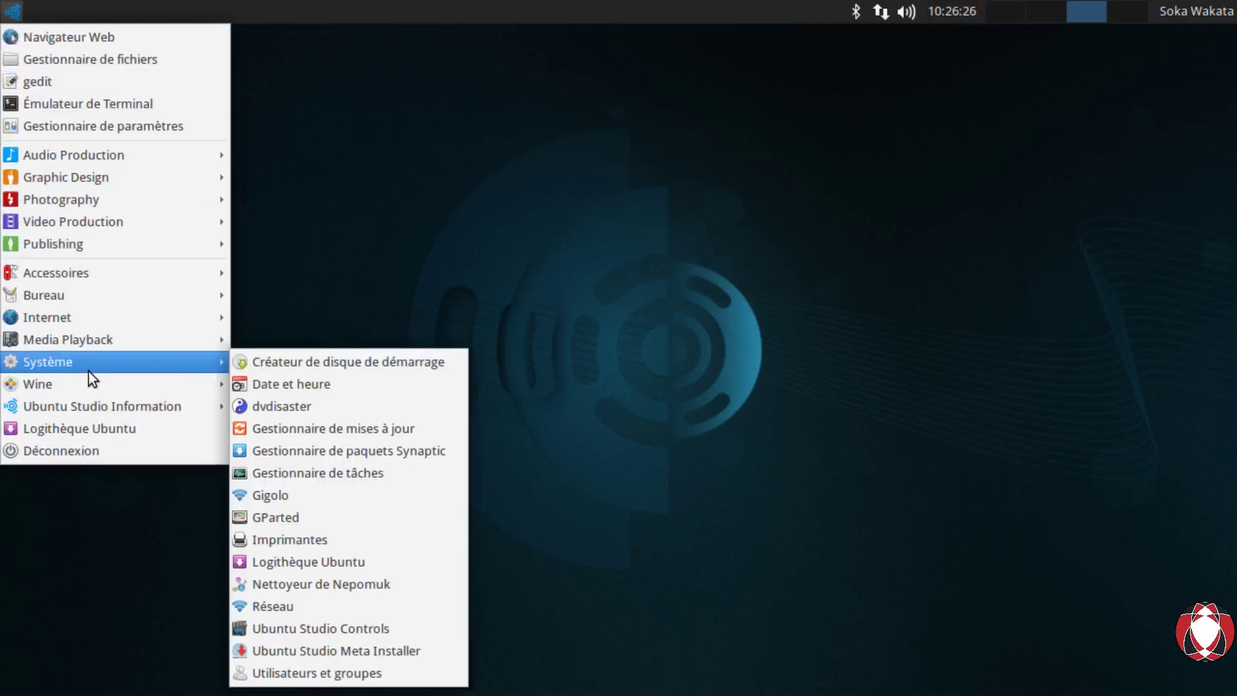
{"action": "left_click", "coordinate": [367, 472]}
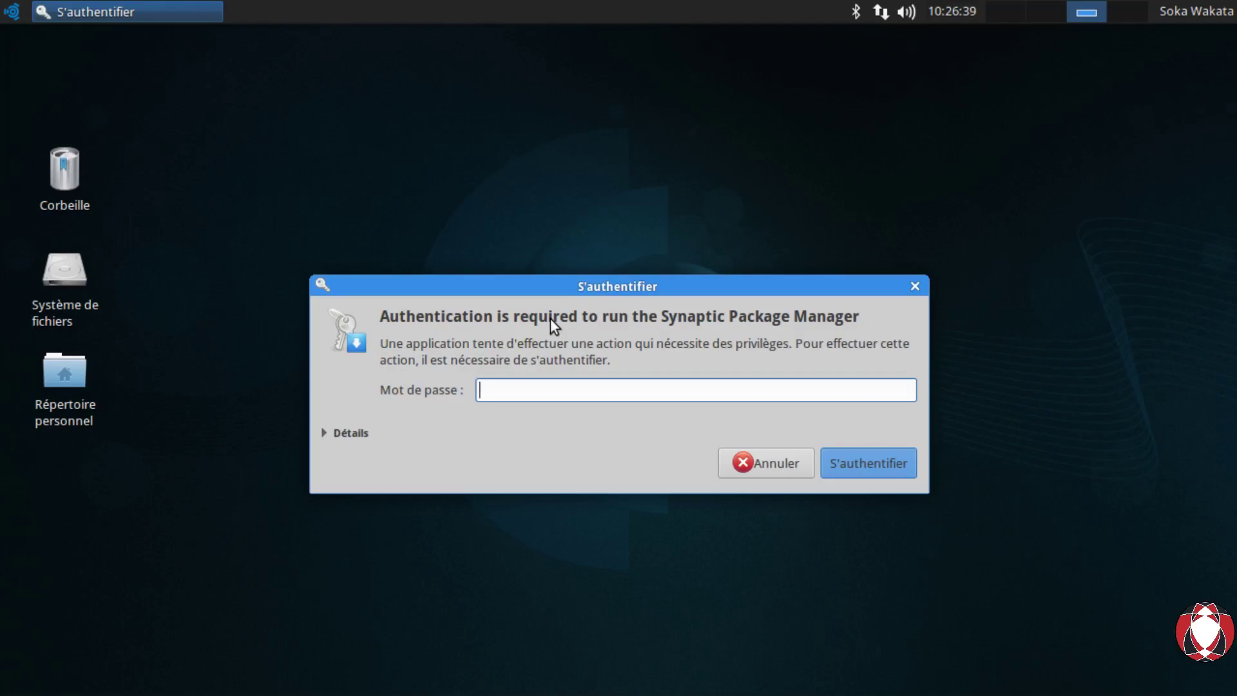
{"action": "type", "text": "••••••••••••"}
{"action": "key", "text": "Return"}
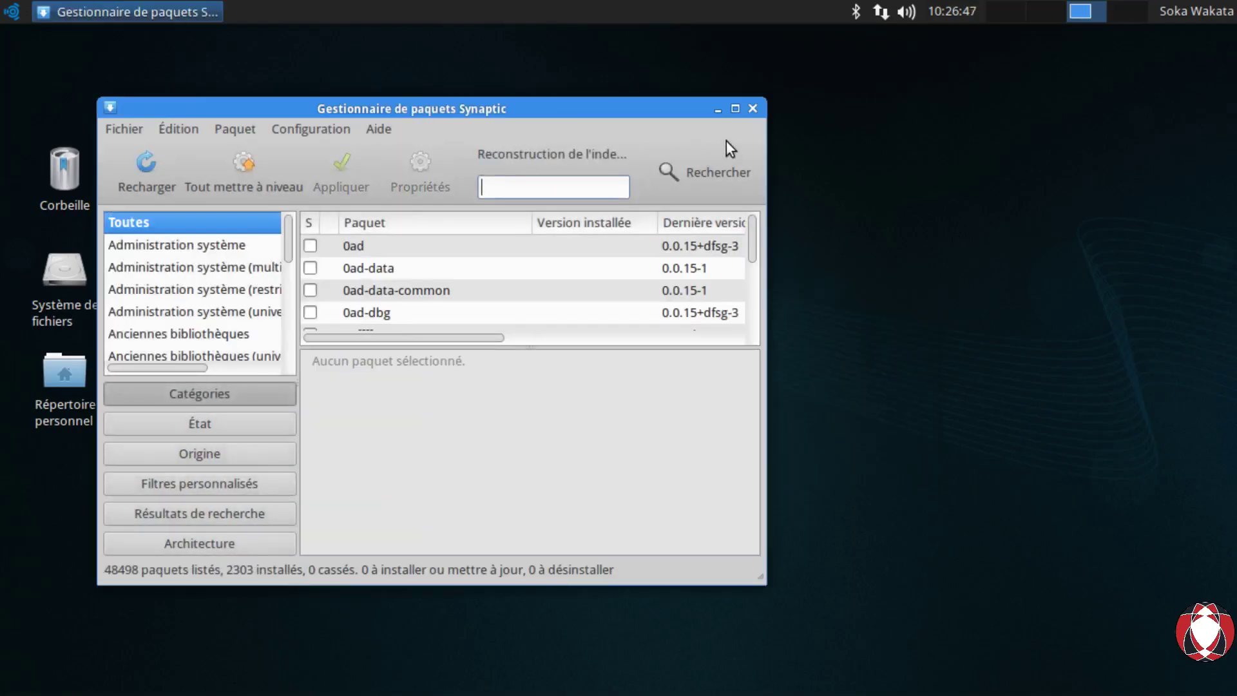
Maximize the package manager window and widen the category list so the full category names fit
{"action": "left_click", "coordinate": [735, 109]}
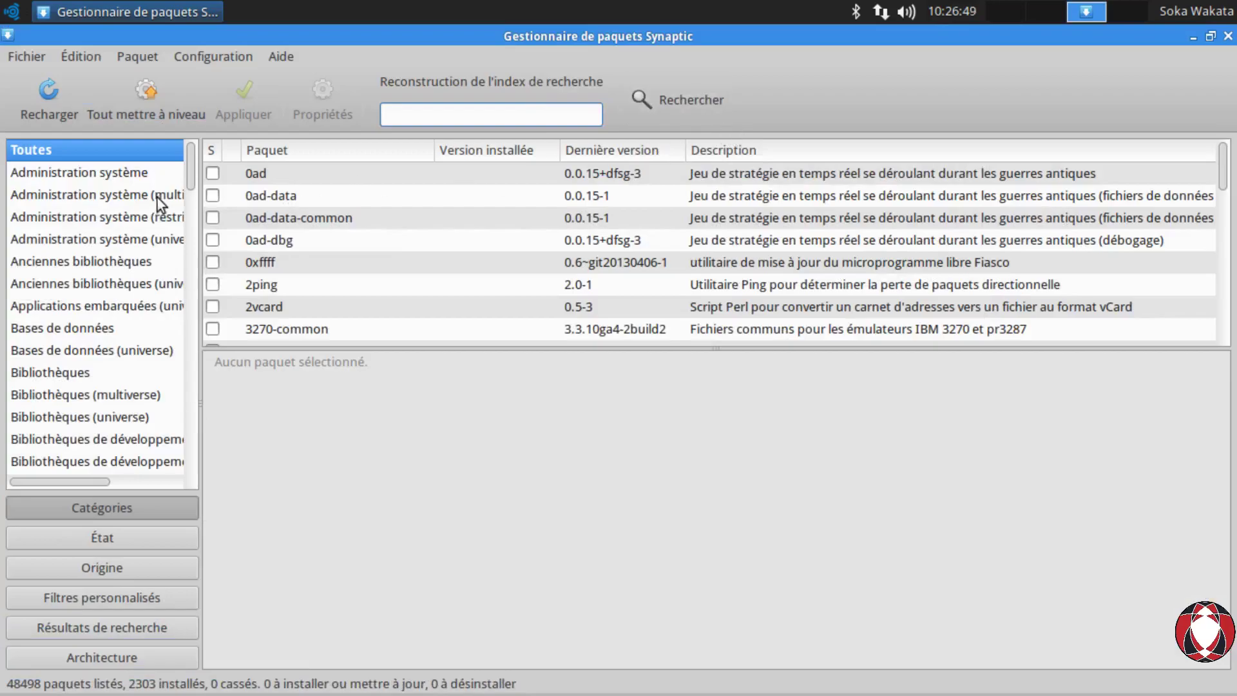
{"action": "left_click_drag", "start_coordinate": [201, 217], "coordinate": [303, 225]}
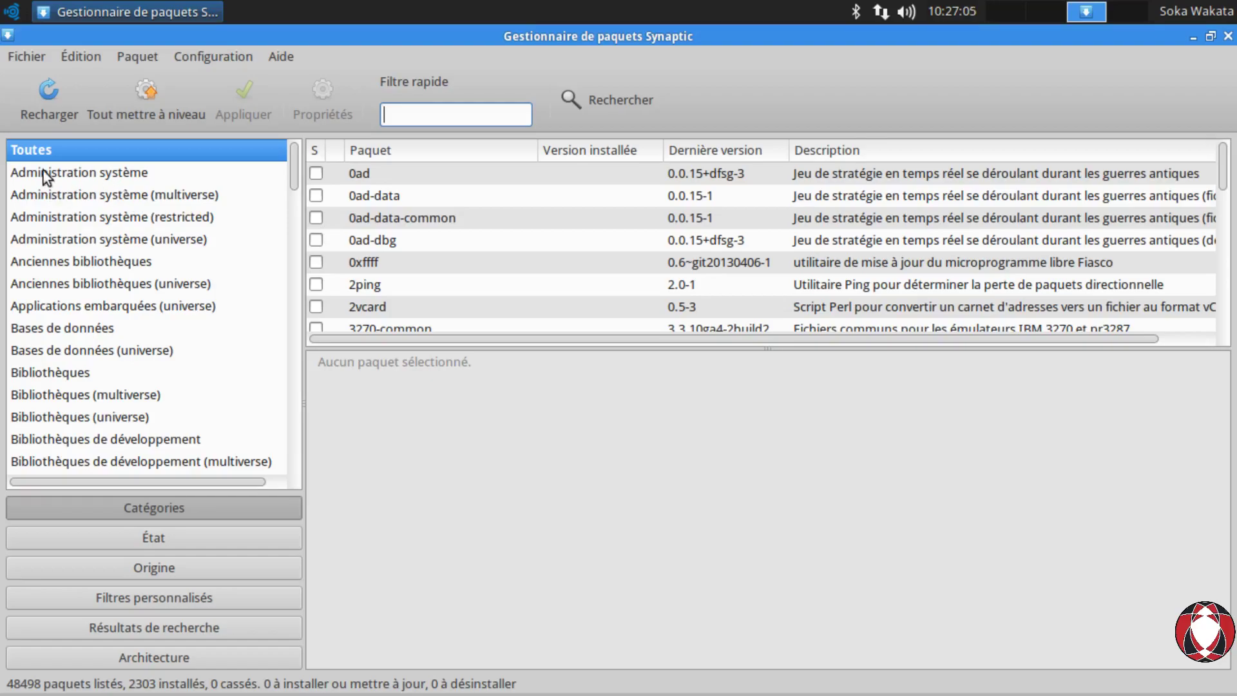
{"action": "left_click_drag", "start_coordinate": [1222, 165], "coordinate": [1229, 399]}
{"action": "left_click_drag", "start_coordinate": [1223, 322], "coordinate": [1213, 155]}
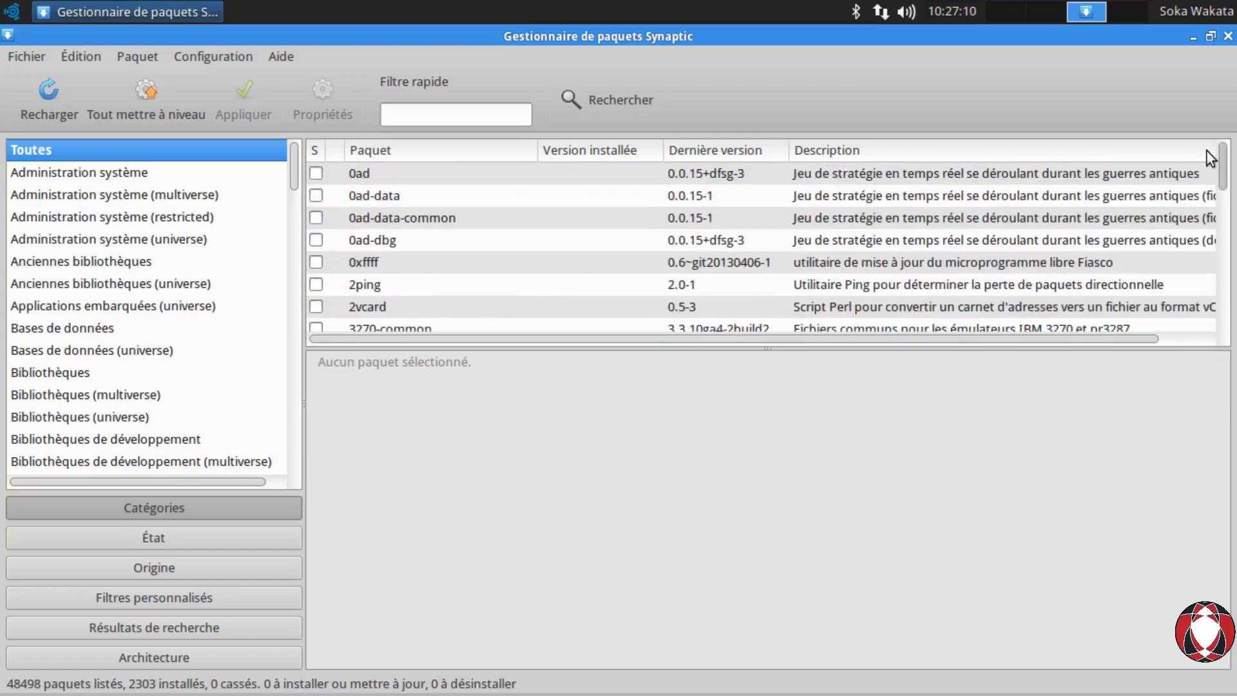
Browse the Administration système and Anciennes bibliothèques categories and view the description of the acpid package
{"action": "left_click", "coordinate": [53, 186]}
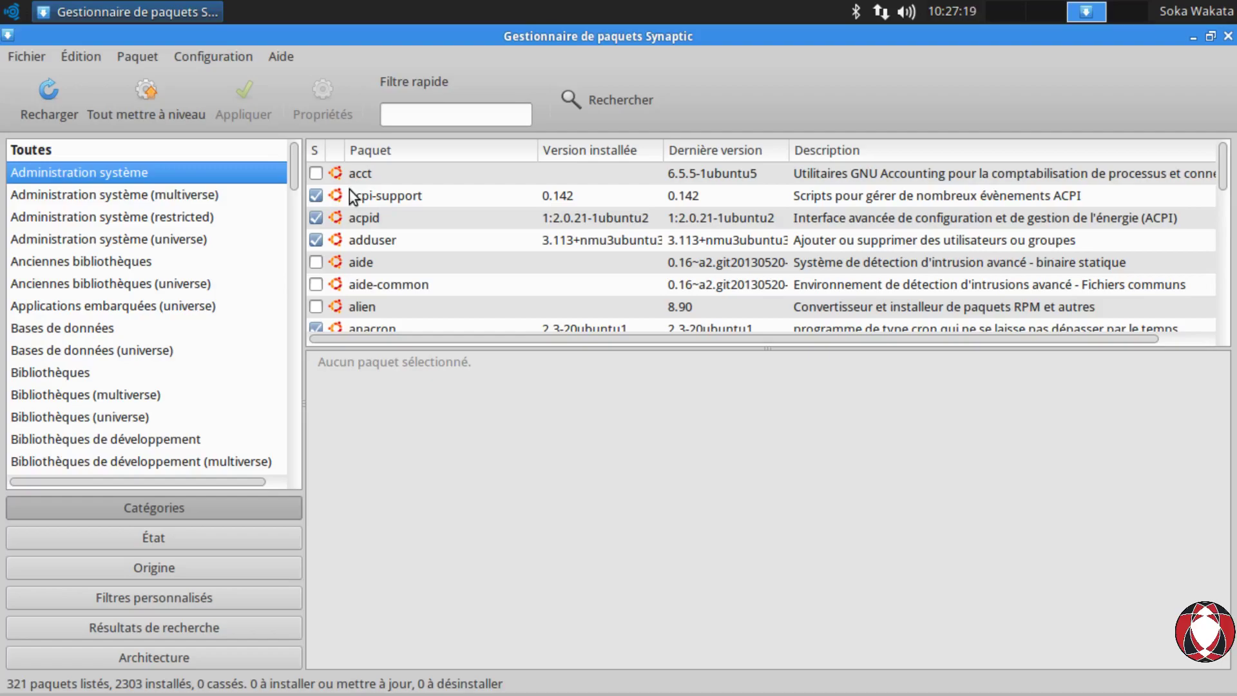
{"action": "left_click", "coordinate": [102, 204]}
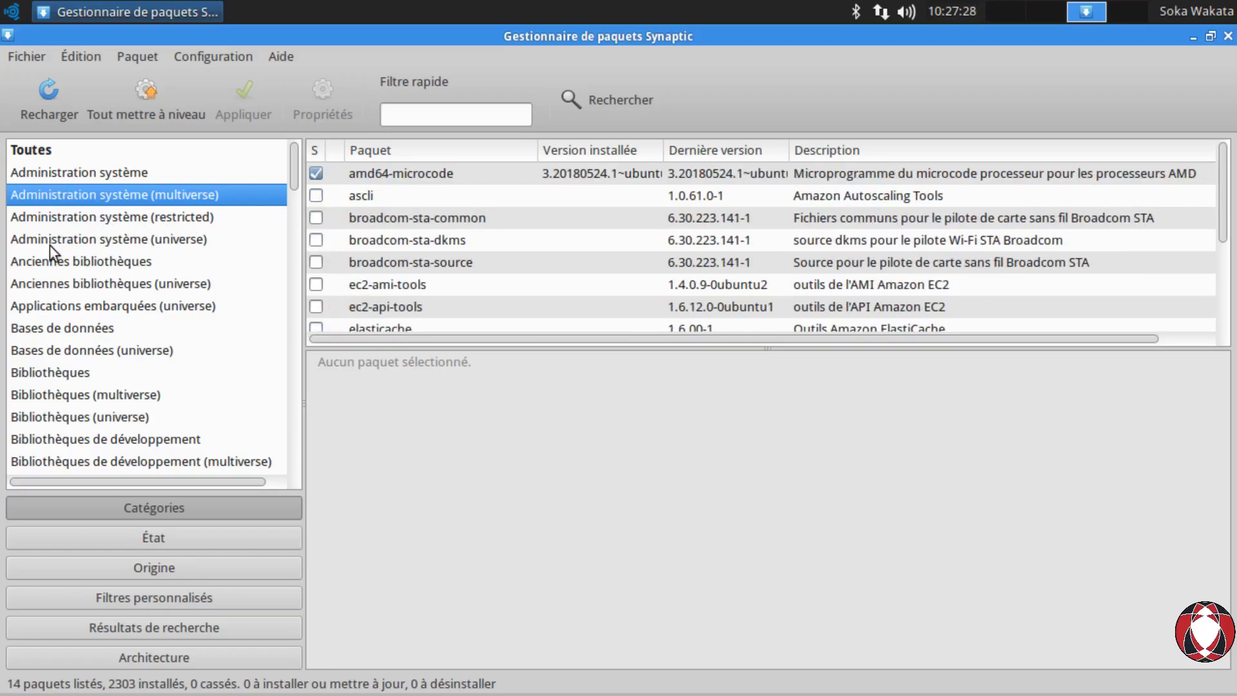
{"action": "left_click", "coordinate": [54, 222]}
{"action": "left_click", "coordinate": [60, 263]}
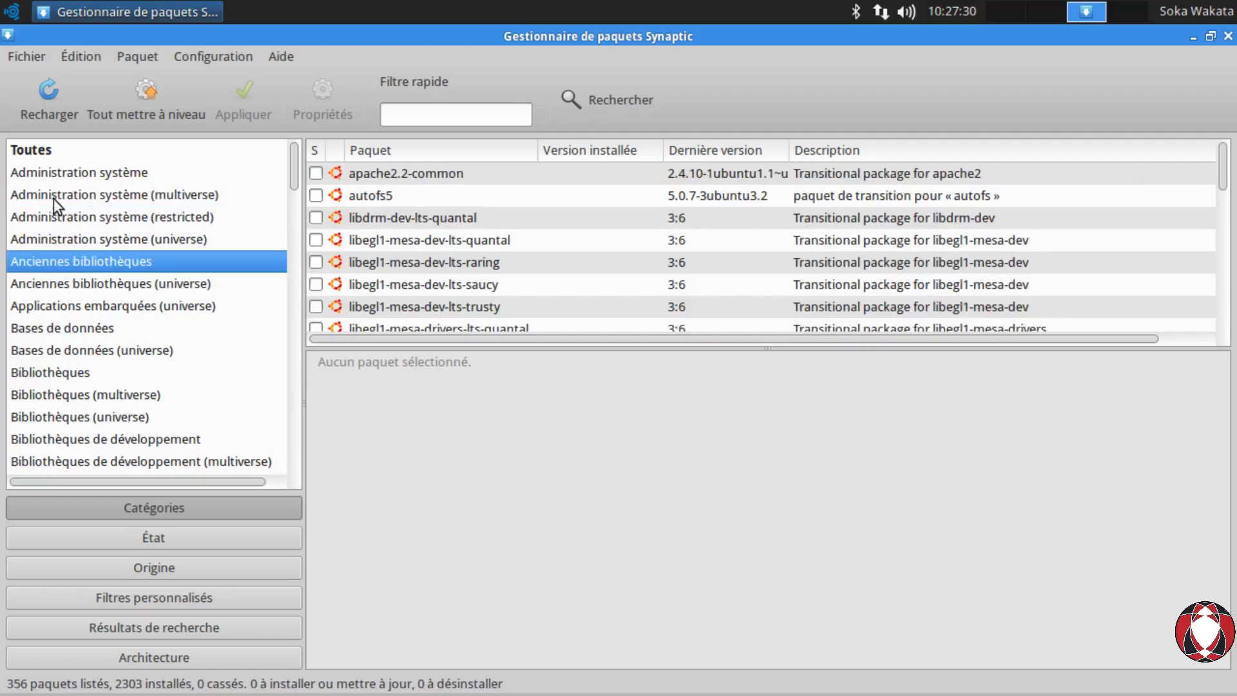
{"action": "left_click", "coordinate": [54, 175]}
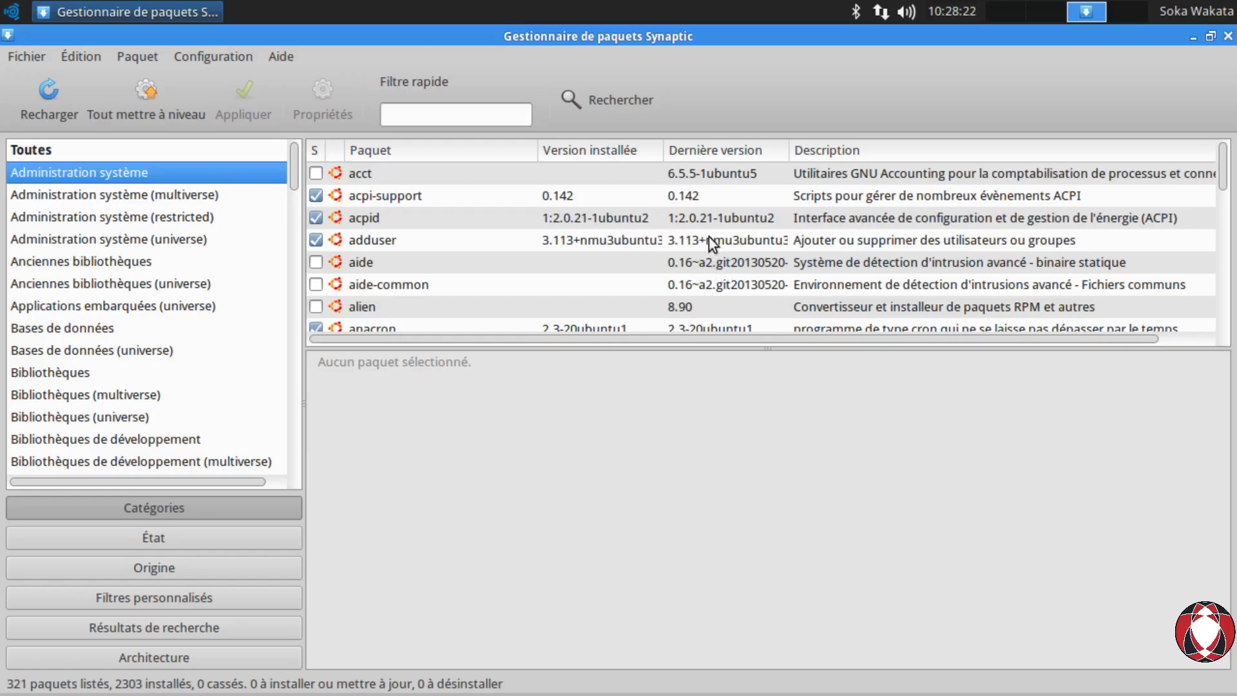
{"action": "left_click", "coordinate": [589, 227]}
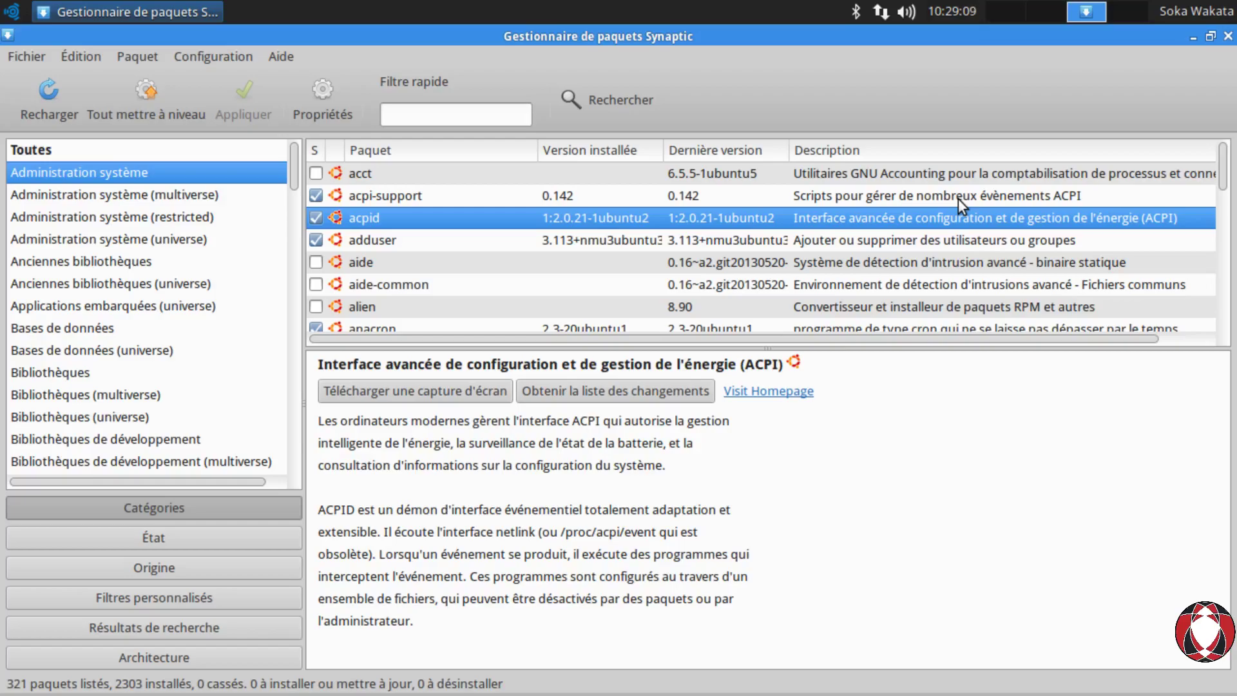
Look through the packages in the Anciennes bibliothèques, Bases de données and Création TeX categories
{"action": "left_click", "coordinate": [76, 271]}
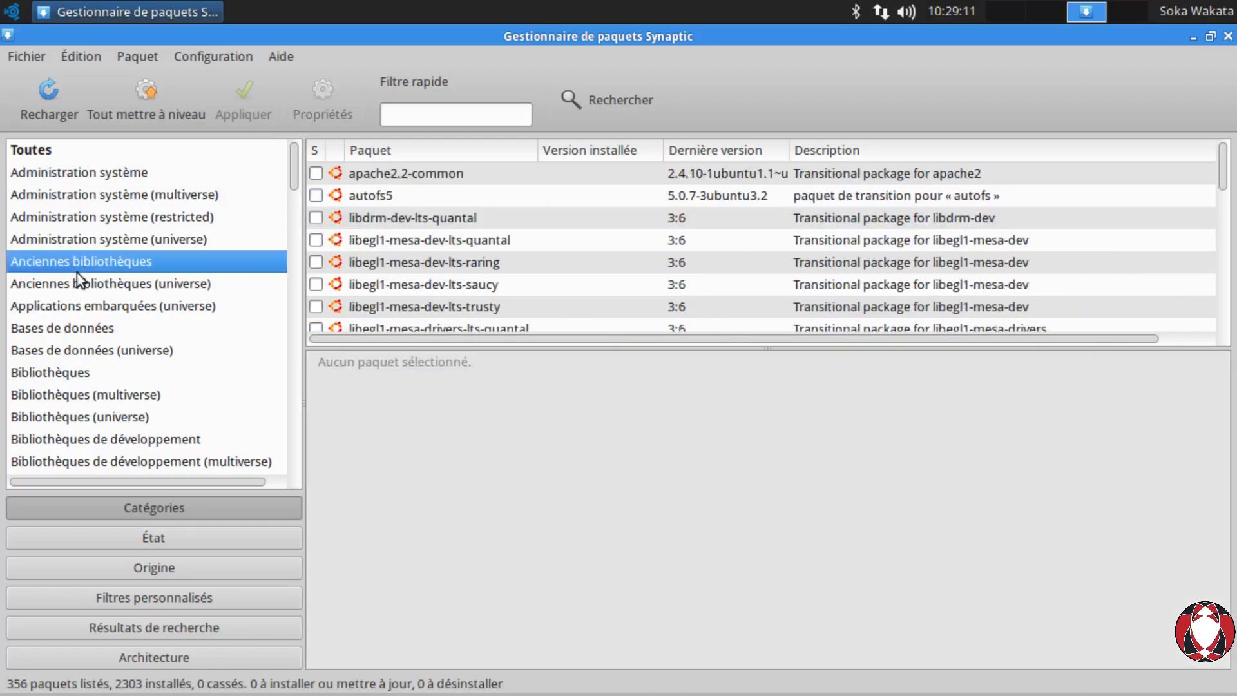
{"action": "left_click", "coordinate": [74, 283]}
{"action": "left_click", "coordinate": [70, 326]}
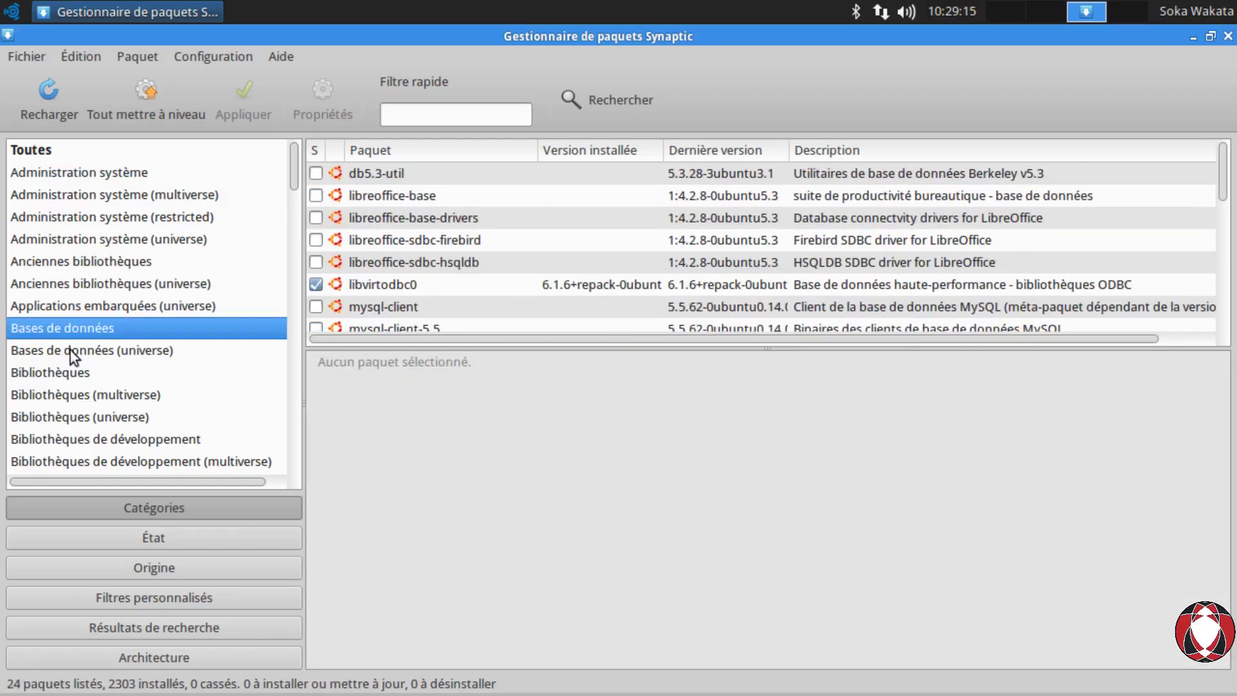
{"action": "left_click", "coordinate": [70, 351]}
{"action": "scroll", "coordinate": [73, 368], "scroll_direction": "down", "scroll_amount": 3}
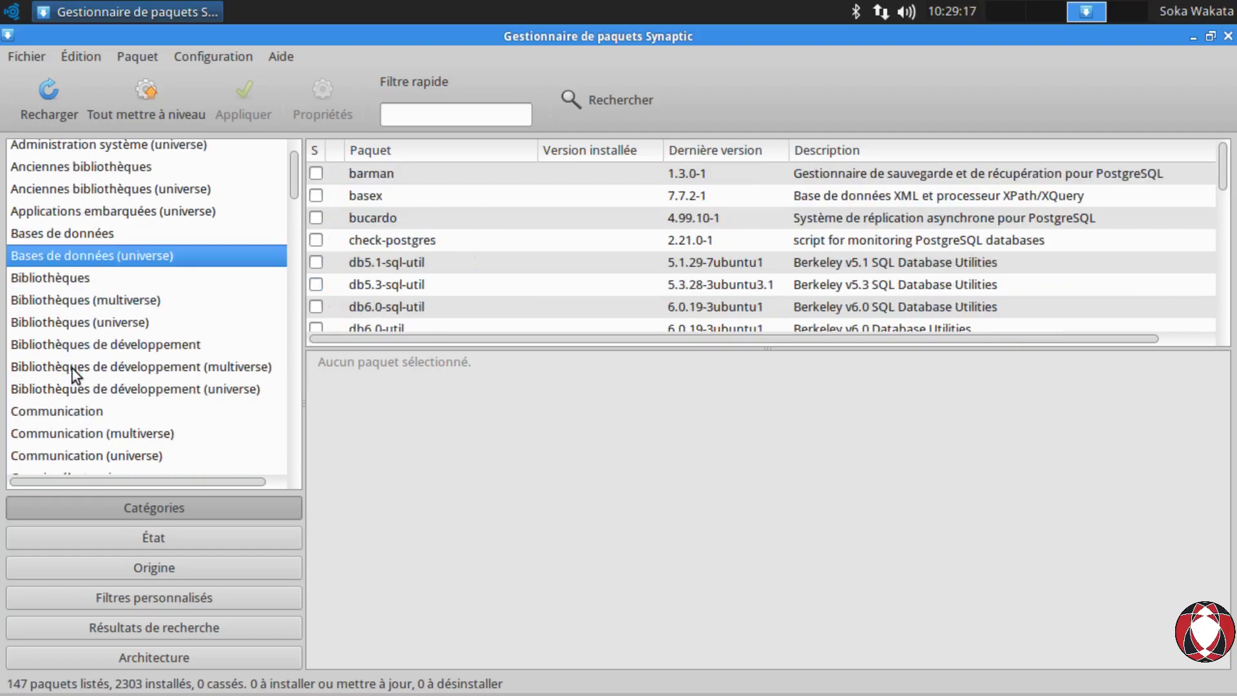
{"action": "scroll", "coordinate": [72, 369], "scroll_direction": "down", "scroll_amount": 3}
{"action": "left_click", "coordinate": [72, 364]}
{"action": "left_click", "coordinate": [72, 403]}
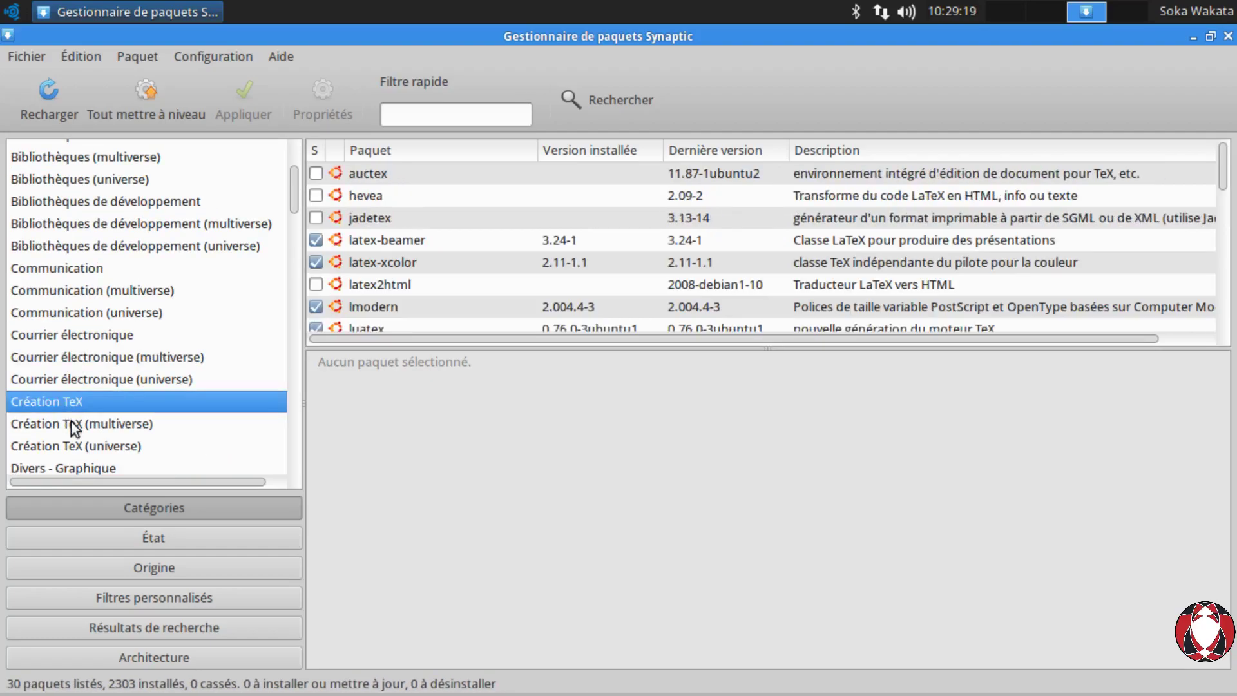
List the Jeux et divertissements packages and check which marking options are offered for the mahjongg package
{"action": "scroll", "coordinate": [73, 428], "scroll_direction": "down", "scroll_amount": 13}
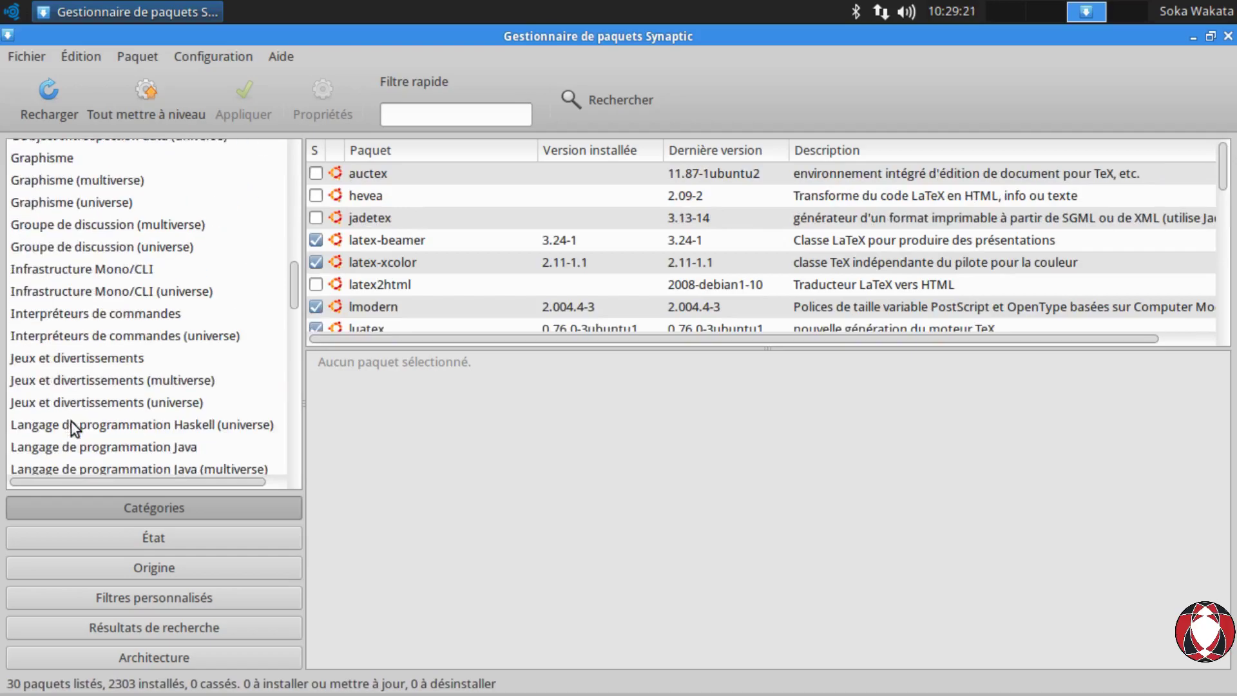
{"action": "left_click", "coordinate": [63, 360]}
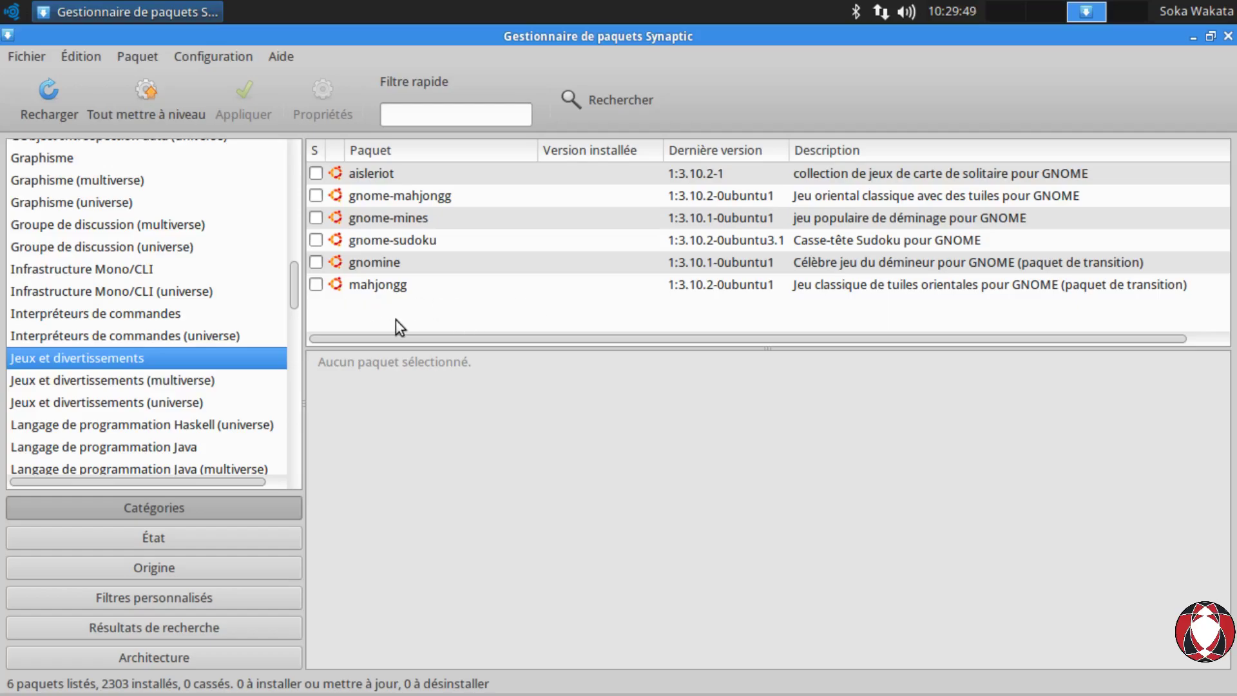
{"action": "left_click", "coordinate": [316, 285]}
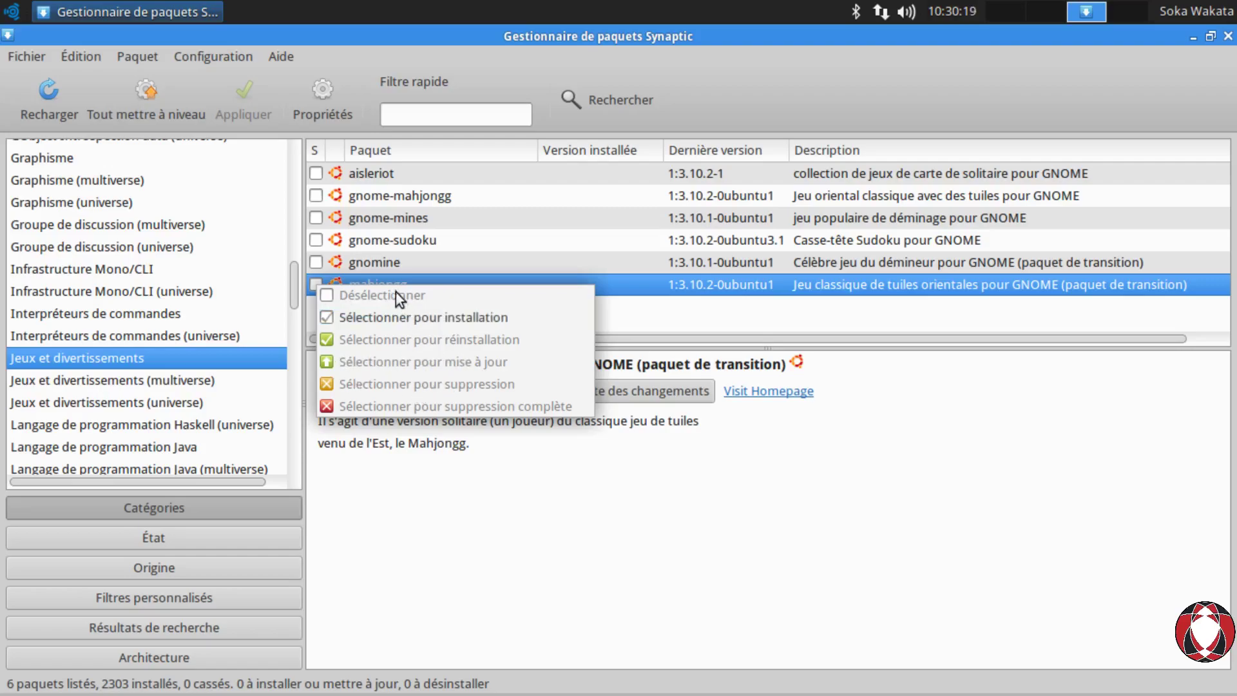
{"action": "left_click", "coordinate": [161, 284]}
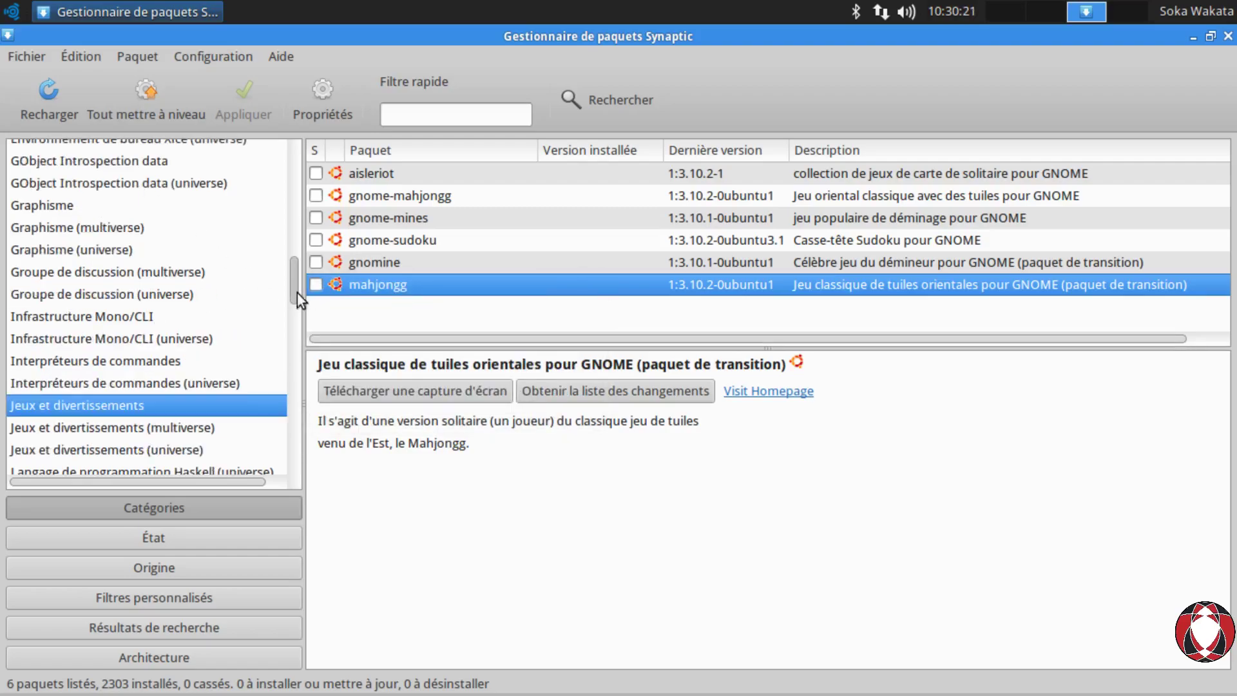
Return to the Administration système category and check which marking options are offered for the acpi-support package
{"action": "left_click_drag", "start_coordinate": [296, 294], "coordinate": [295, 164]}
{"action": "left_click", "coordinate": [65, 176]}
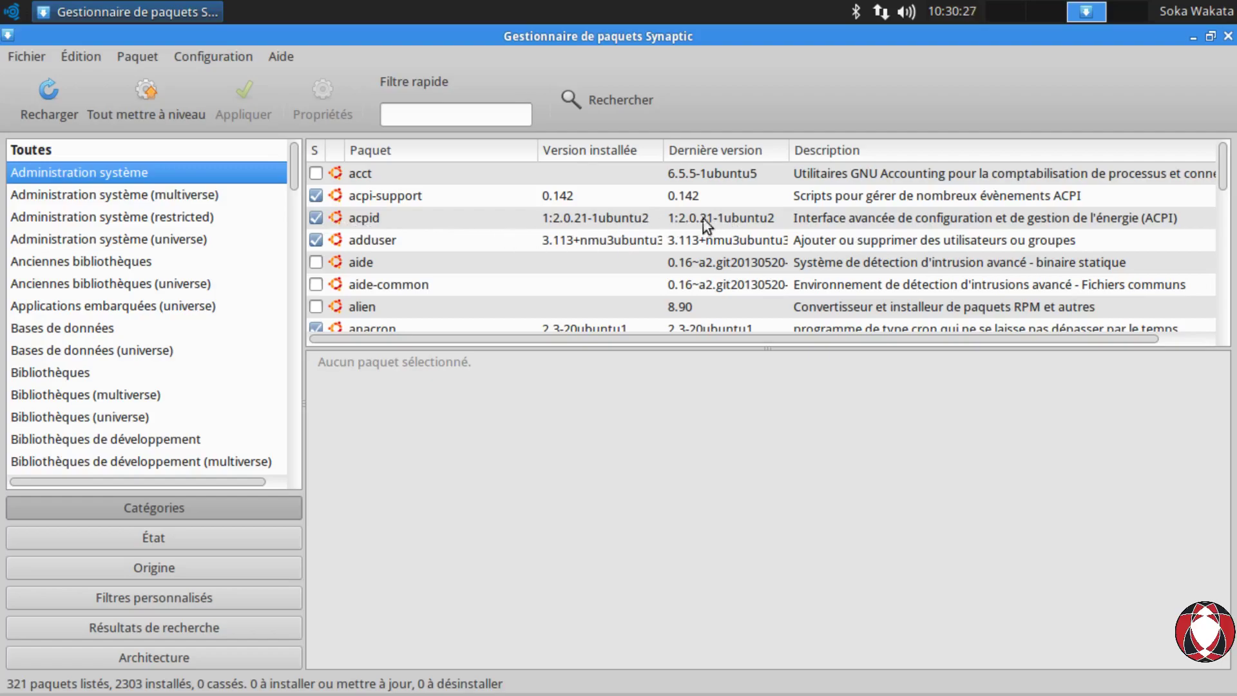
{"action": "left_click", "coordinate": [316, 215]}
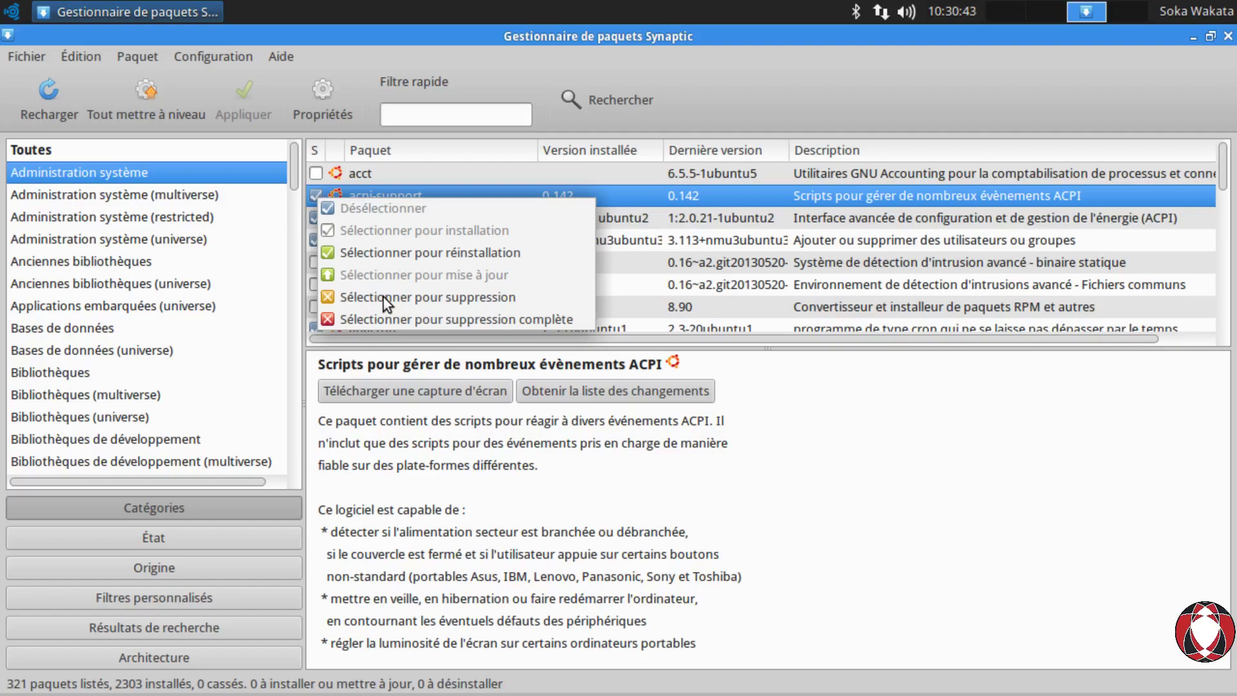
{"action": "left_click", "coordinate": [103, 187]}
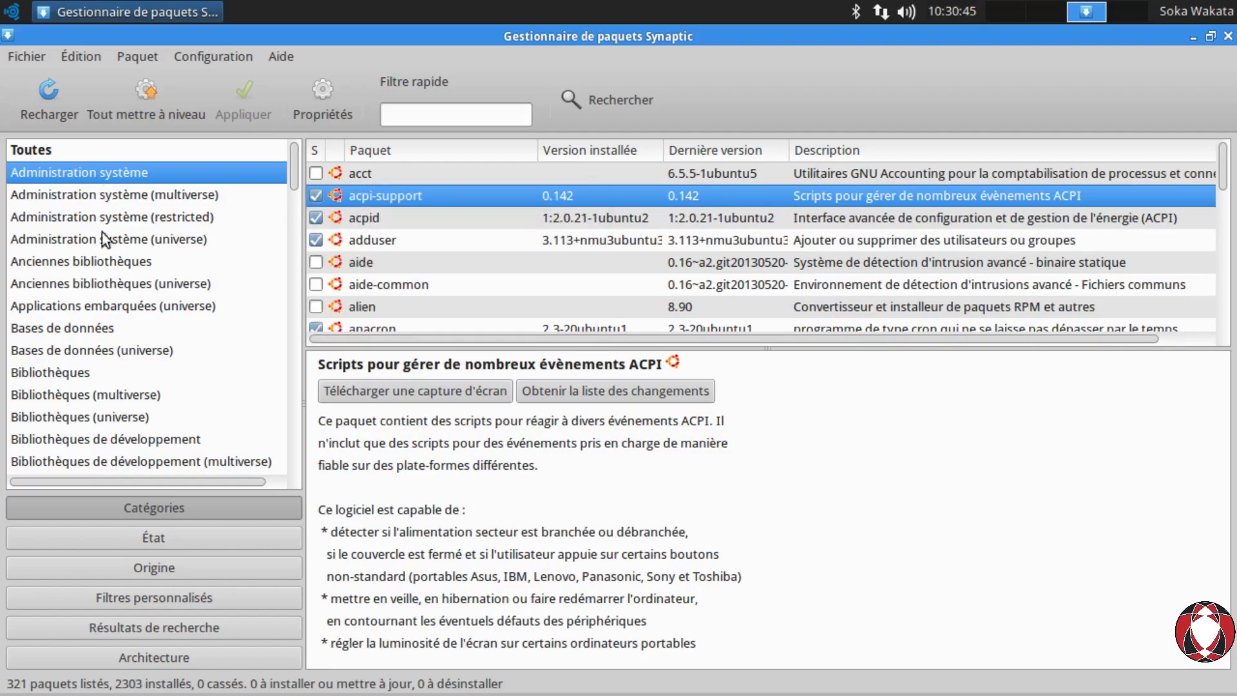
Mark the mahjongg package in Jeux et divertissements for installation and accept adding its dependency gnome-mahjongg
{"action": "scroll", "coordinate": [121, 307], "scroll_direction": "down", "scroll_amount": 5}
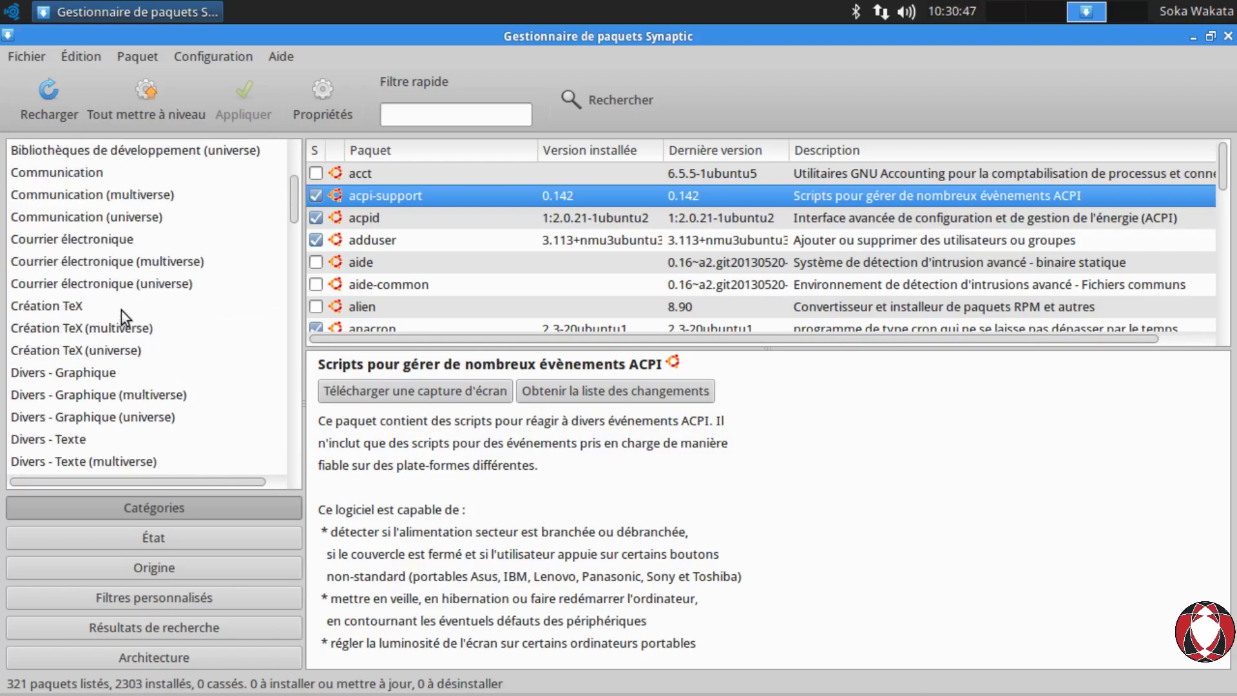
{"action": "scroll", "coordinate": [120, 309], "scroll_direction": "down", "scroll_amount": 10}
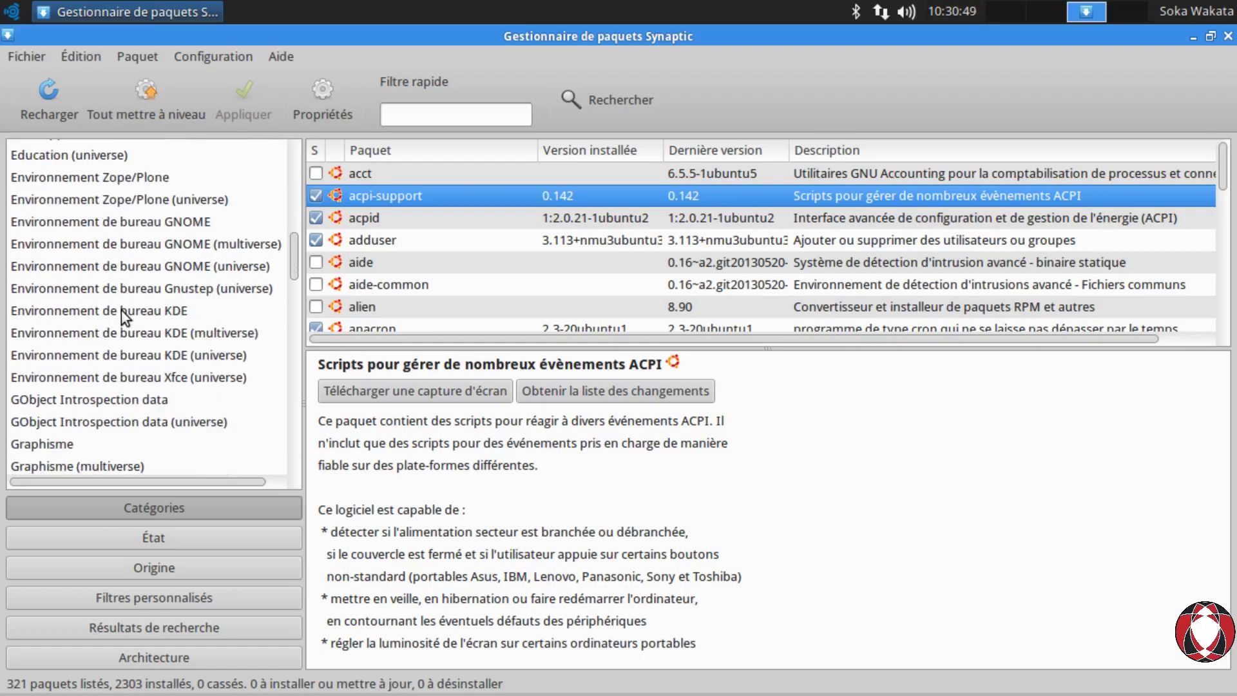
{"action": "scroll", "coordinate": [121, 309], "scroll_direction": "down", "scroll_amount": 2}
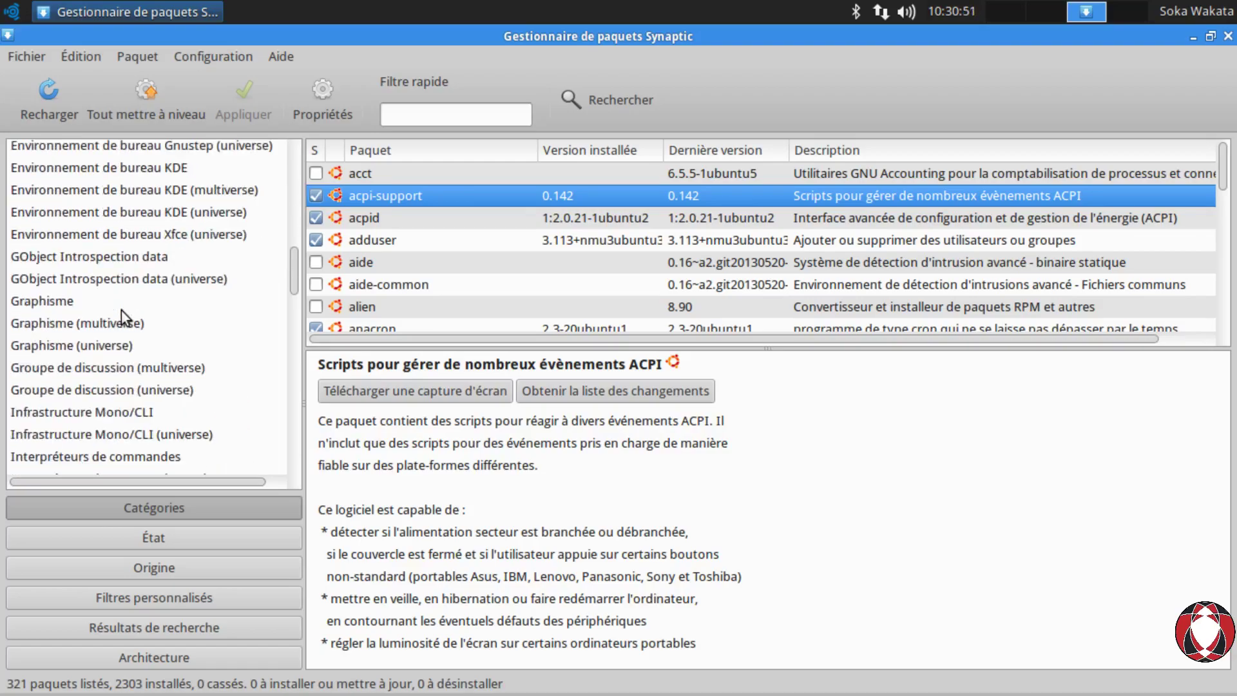
{"action": "scroll", "coordinate": [121, 310], "scroll_direction": "down", "scroll_amount": 3}
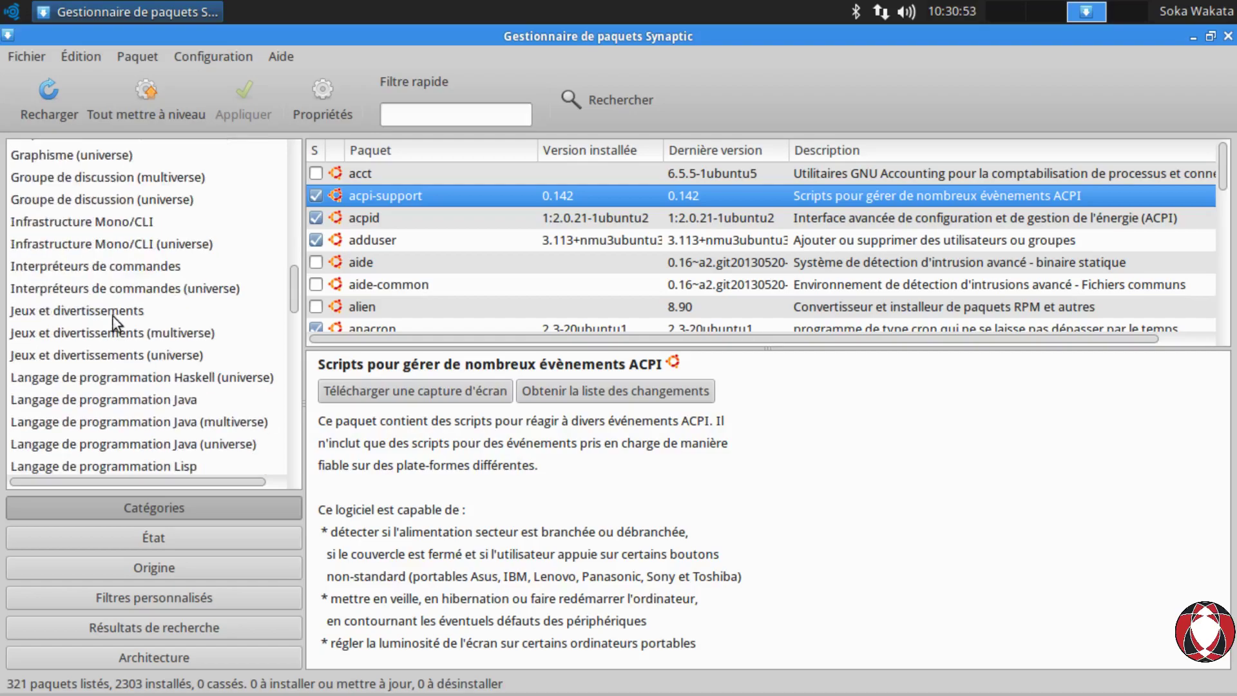
{"action": "left_click", "coordinate": [113, 314]}
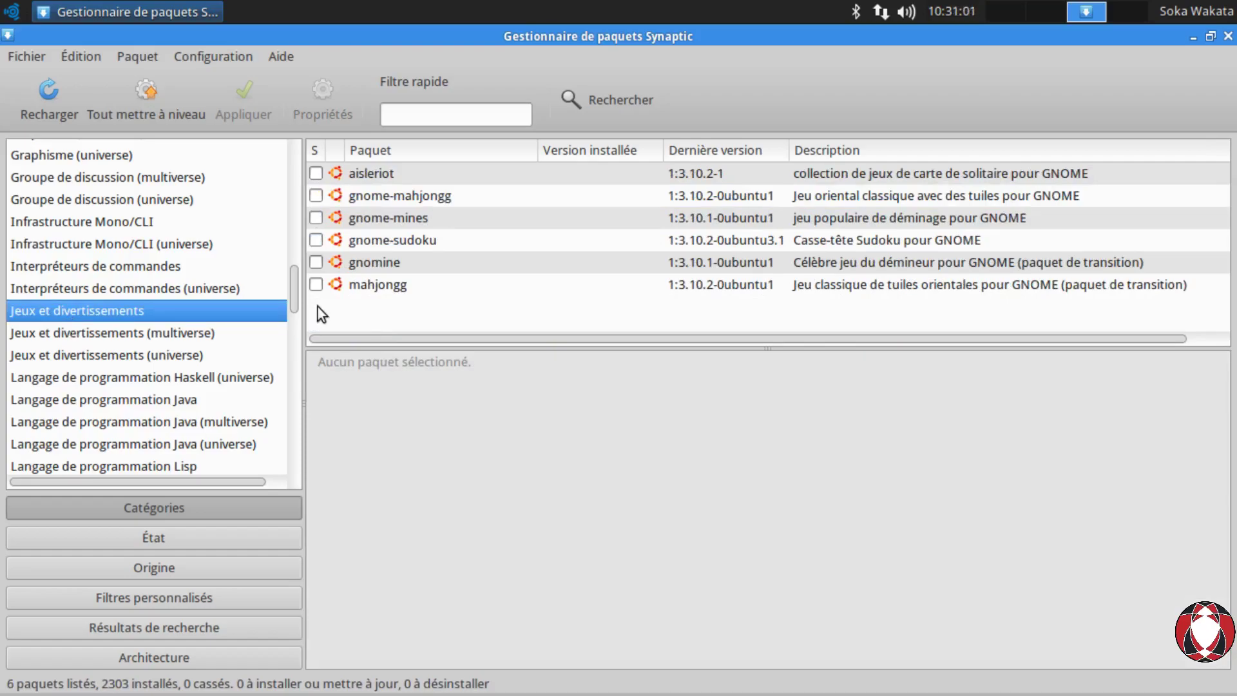
{"action": "right_click", "coordinate": [318, 287]}
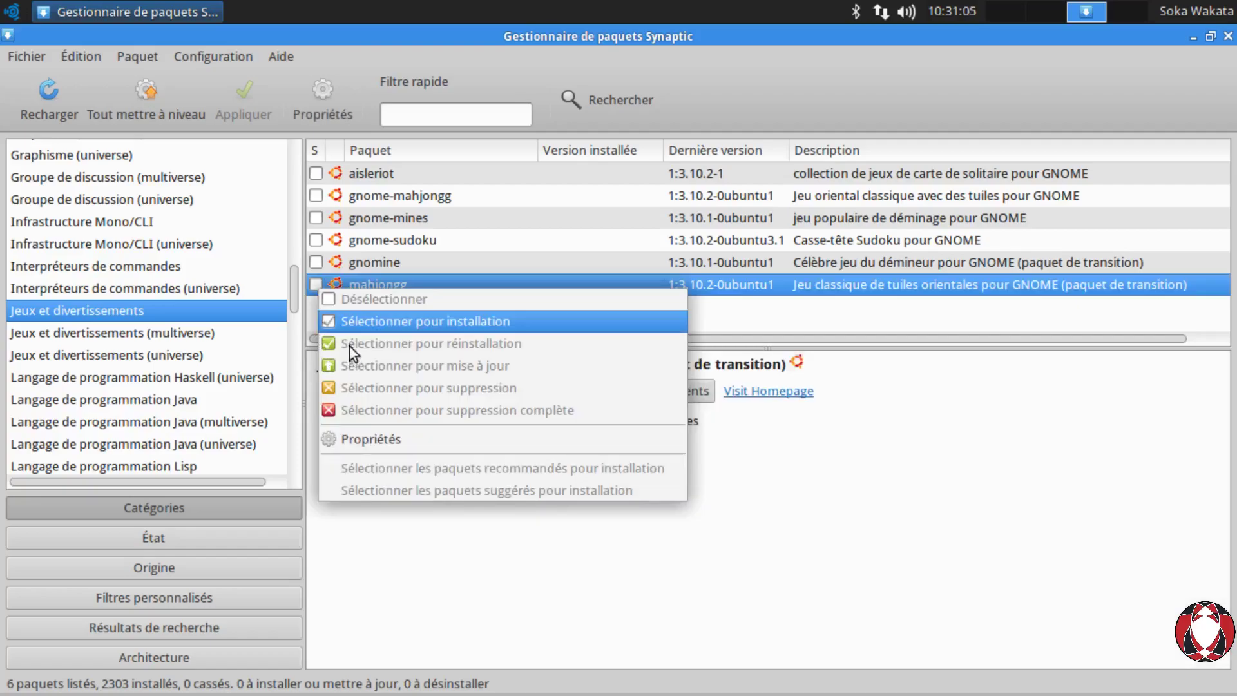
{"action": "left_click", "coordinate": [347, 327]}
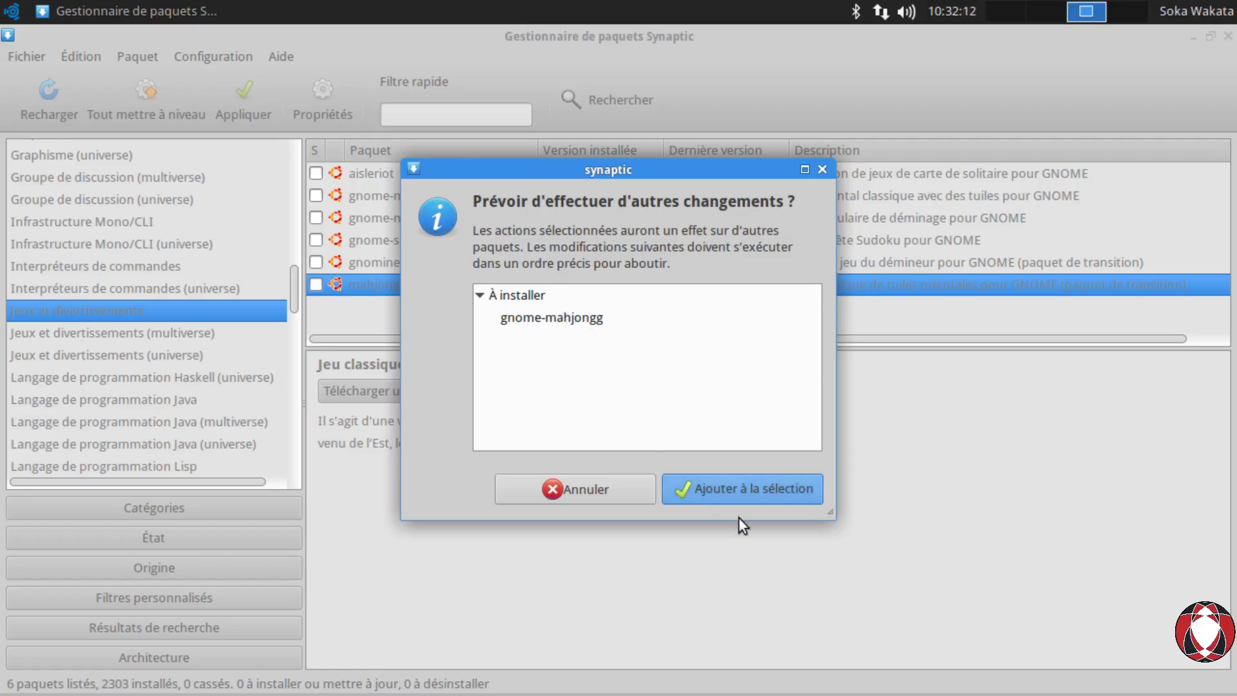
{"action": "key", "text": "Return"}
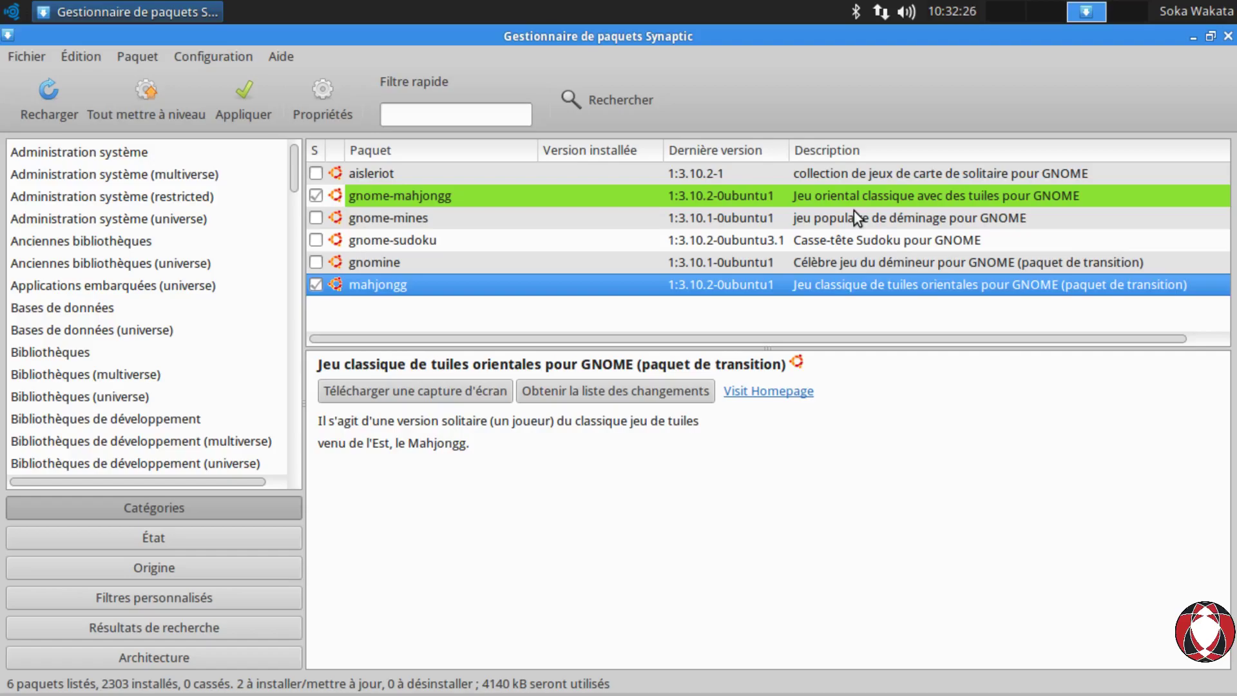
Apply the marked changes to install mahjongg and gnome-mahjongg, and dismiss the completion dialog
{"action": "left_click", "coordinate": [251, 128]}
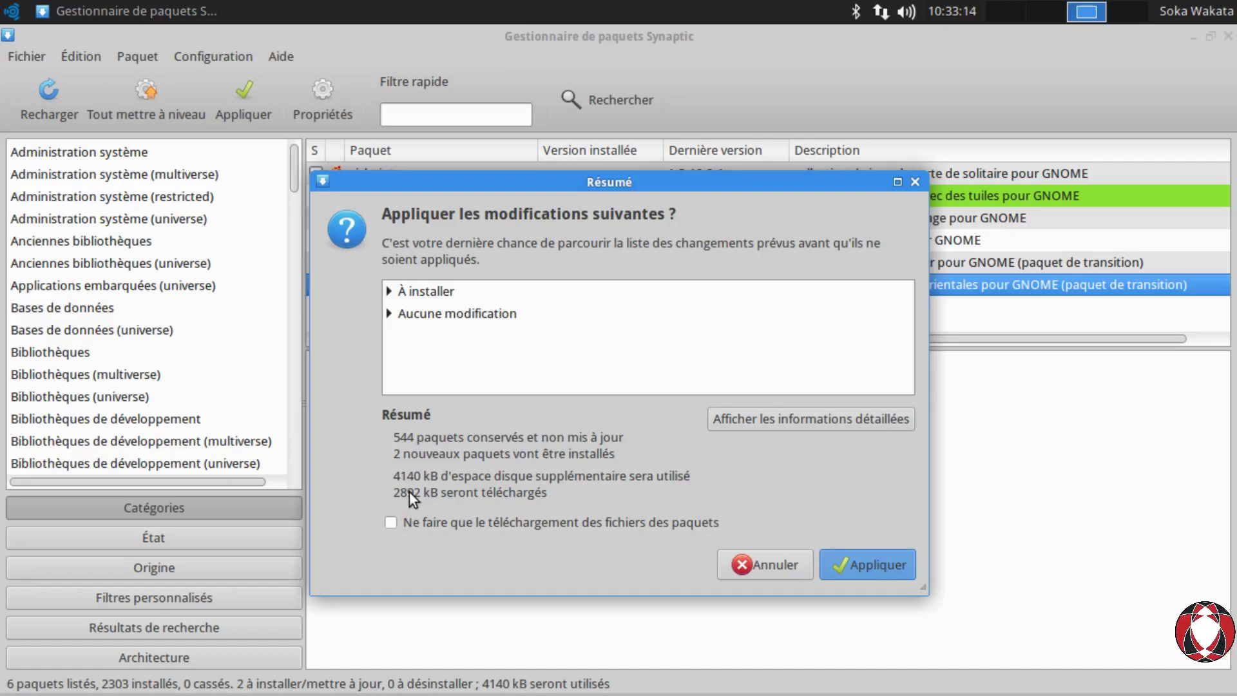
{"action": "left_click", "coordinate": [866, 568]}
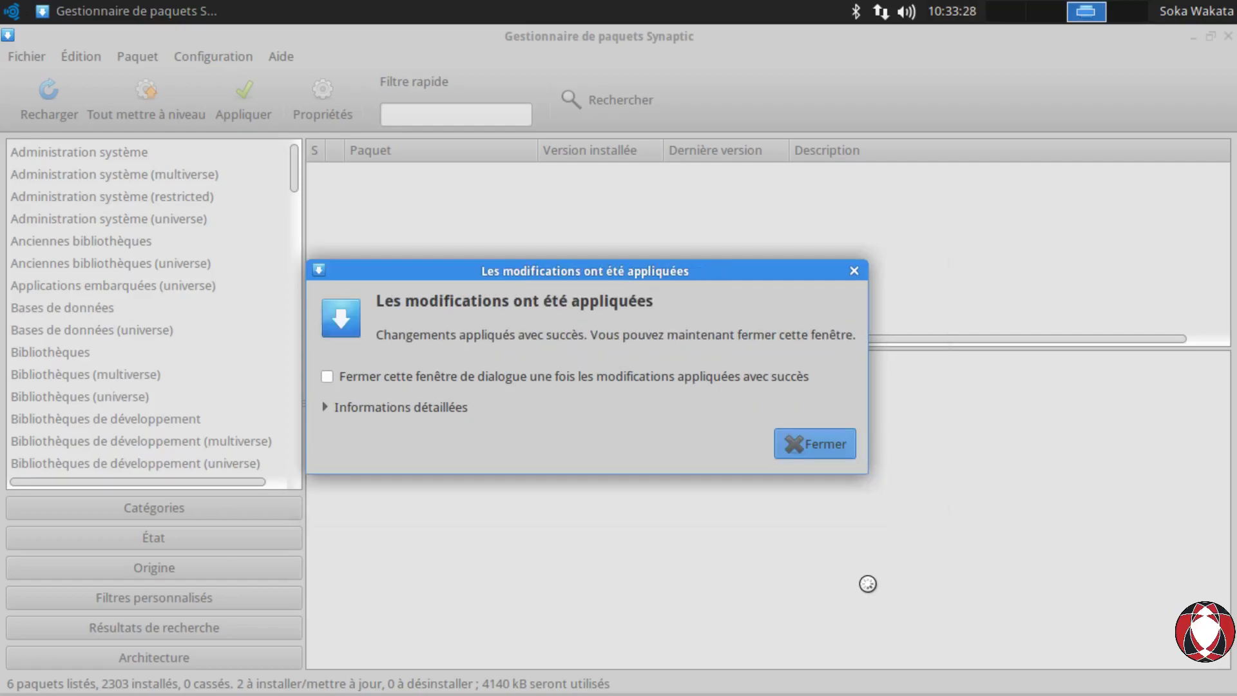
{"action": "left_click", "coordinate": [806, 466]}
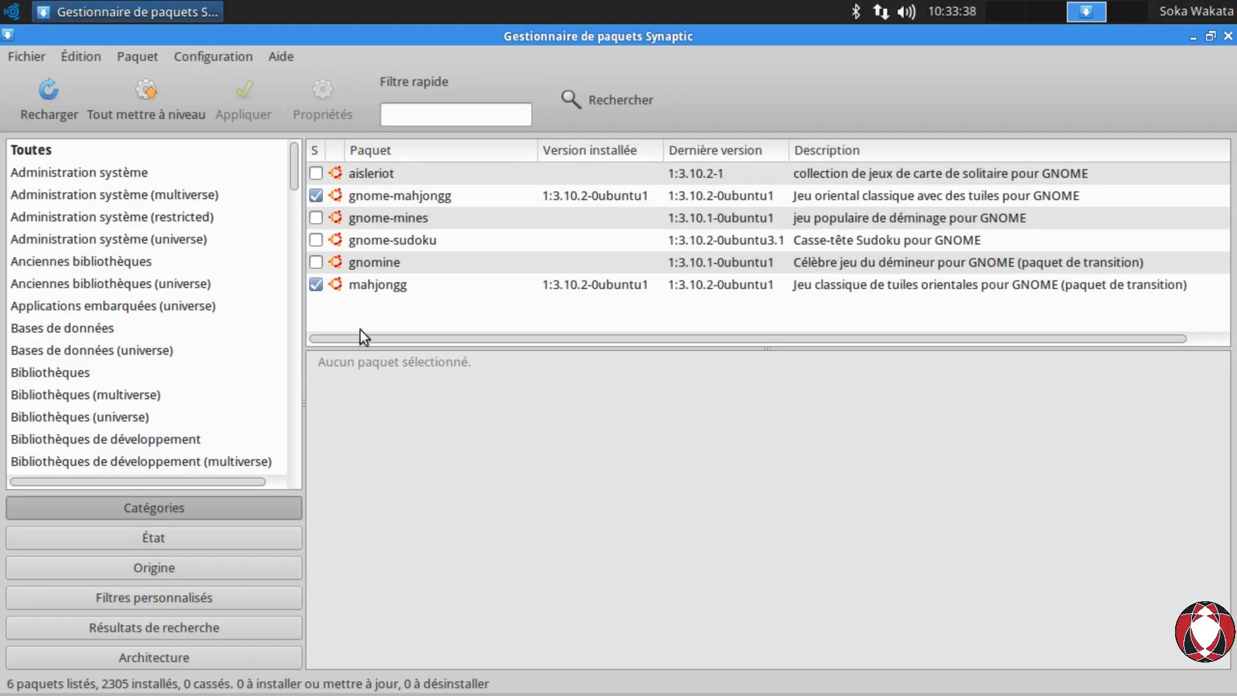
Mark the gnome-sudoku and aisleriot packages for installation, accepting the additional package required for aisleriot
{"action": "right_click", "coordinate": [315, 254]}
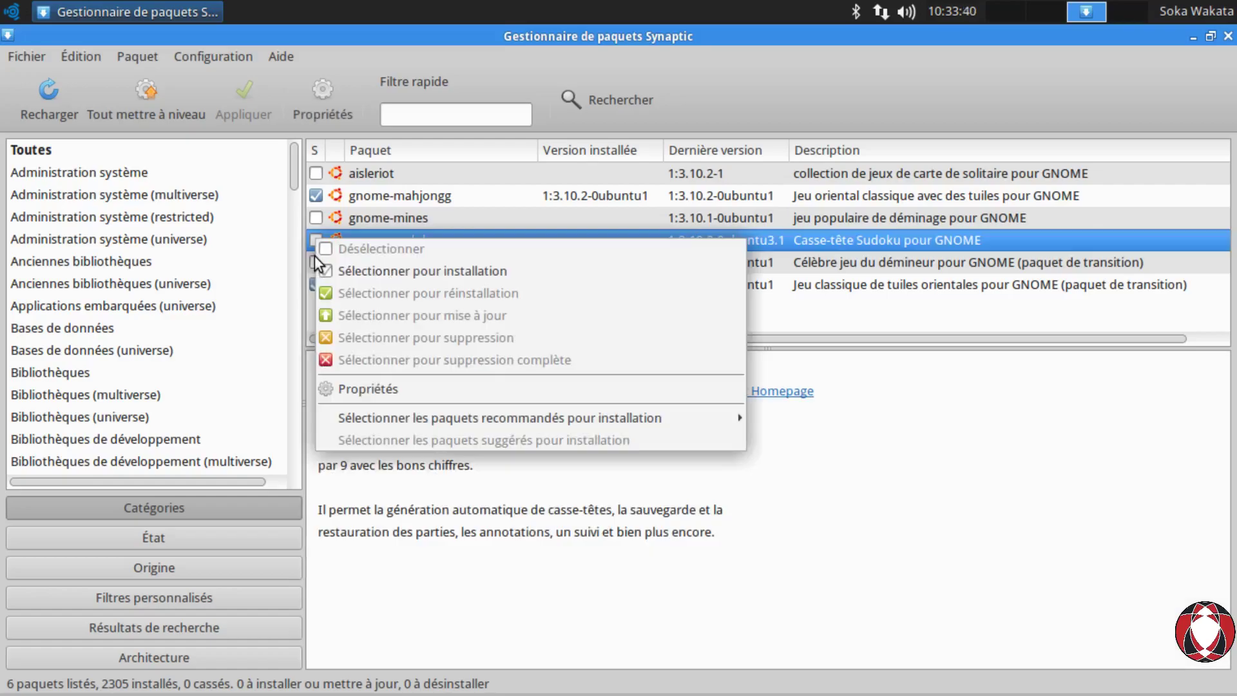
{"action": "left_click", "coordinate": [416, 288]}
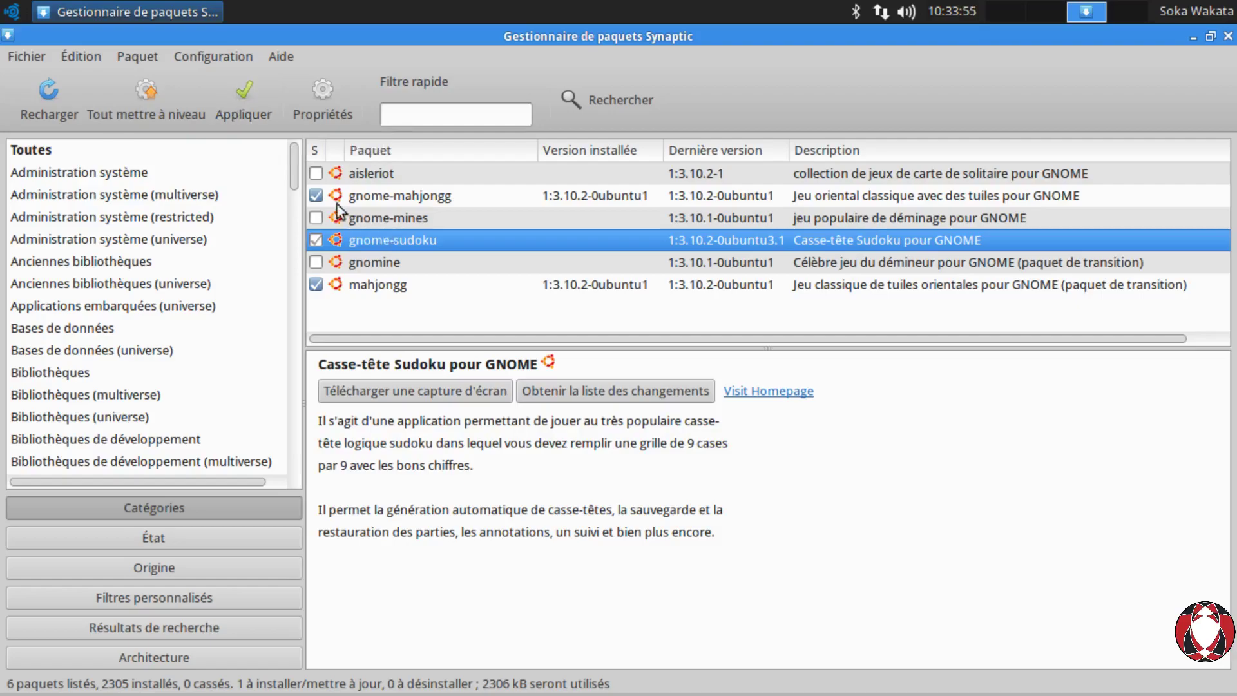
{"action": "left_click", "coordinate": [316, 174]}
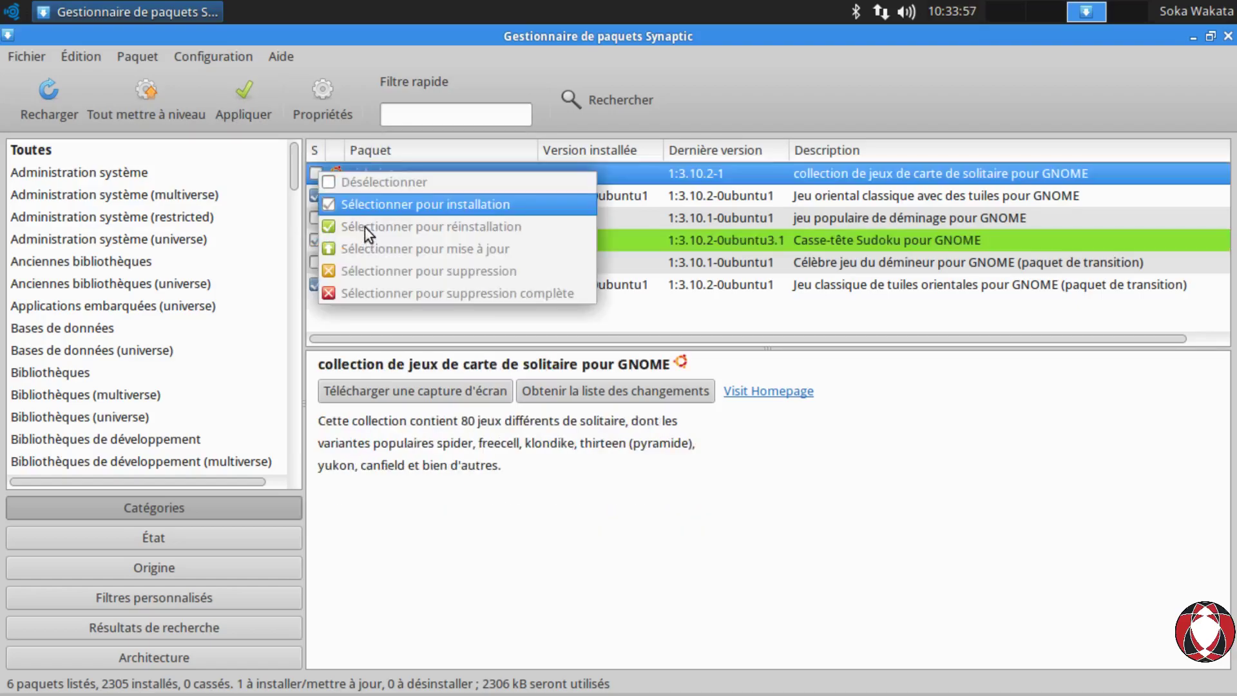
{"action": "left_click", "coordinate": [364, 206]}
{"action": "left_click", "coordinate": [742, 494]}
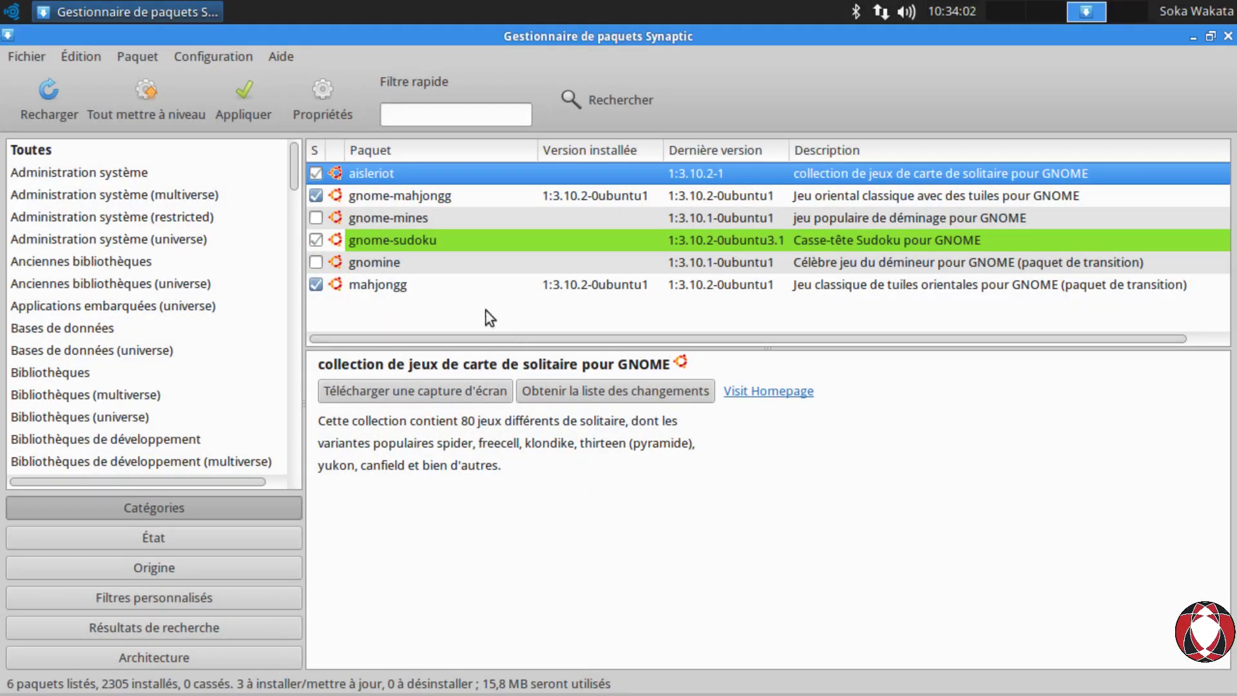
{"action": "left_click", "coordinate": [444, 194]}
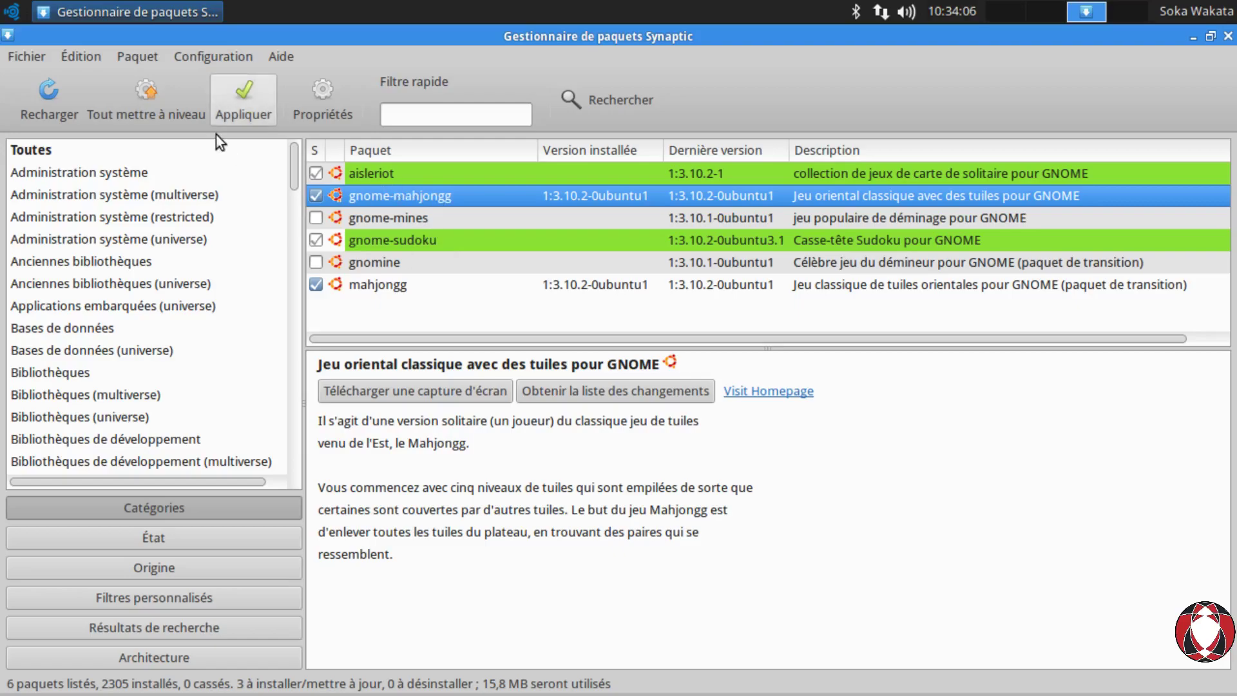
Apply the marked installation of gnome-sudoku and aisleriot and dismiss the completion dialog
{"action": "left_click", "coordinate": [259, 116]}
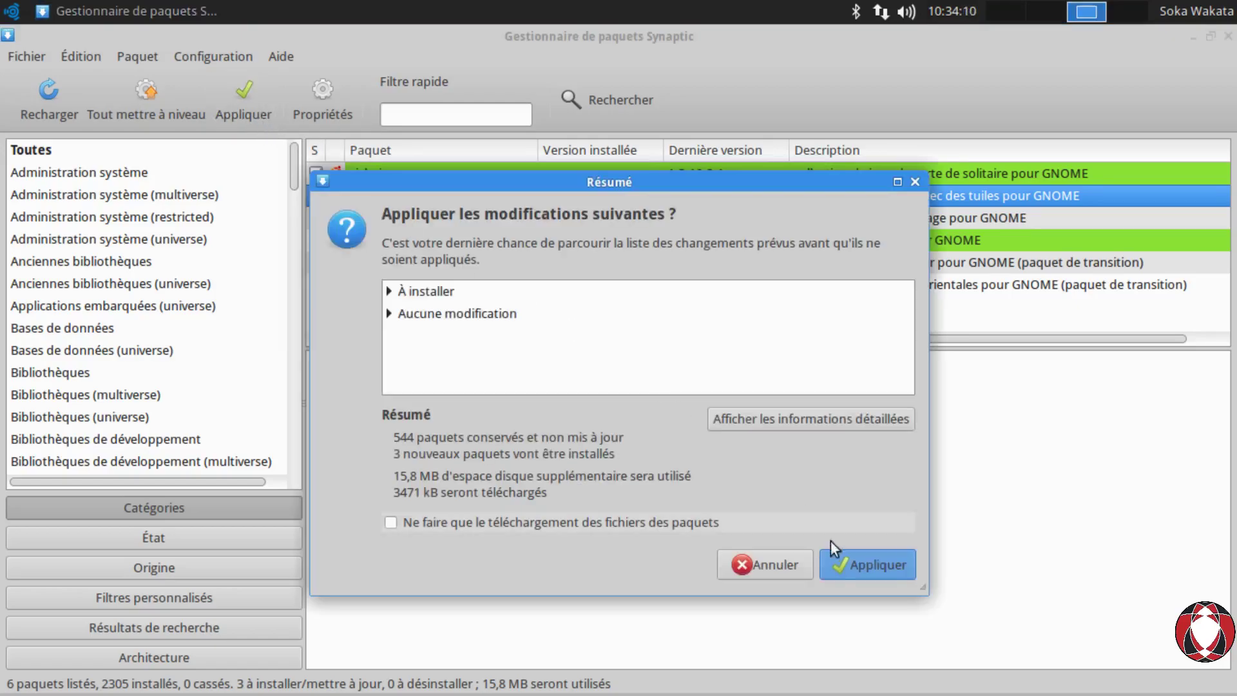
{"action": "left_click", "coordinate": [864, 578]}
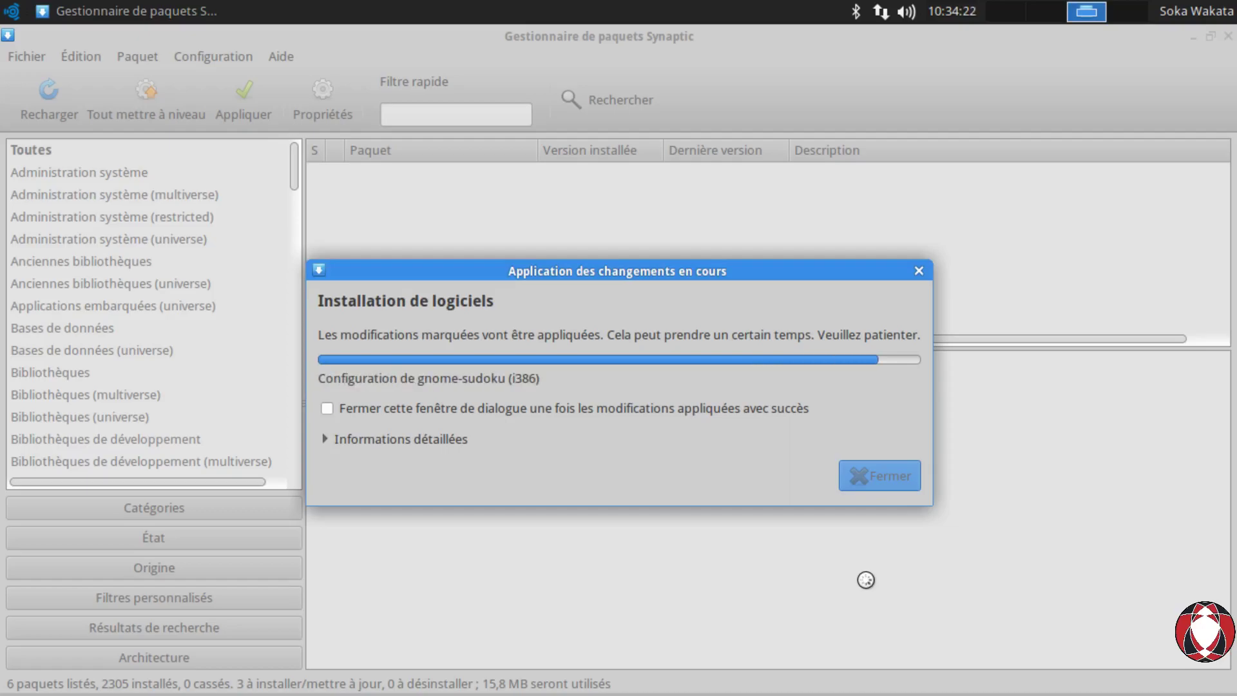
{"action": "left_click", "coordinate": [835, 468]}
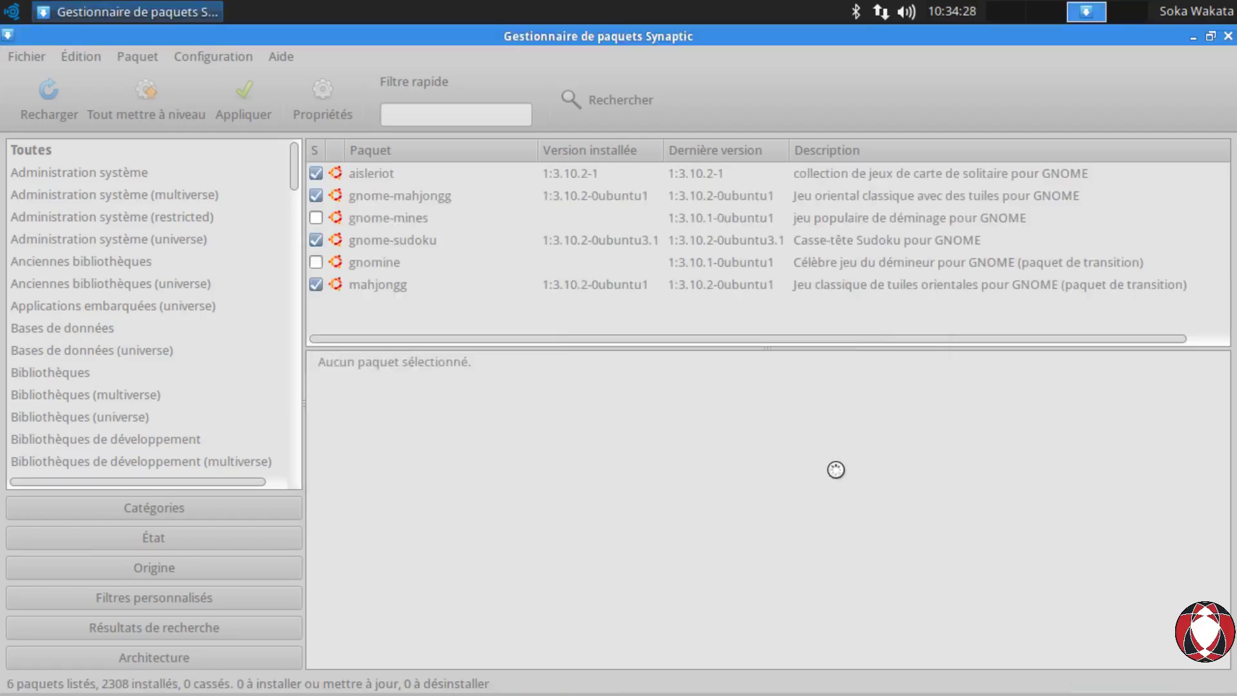
Launch the installed Mahjongg game from the Jeux applications to test it, and close its window
{"action": "left_click", "coordinate": [16, 25]}
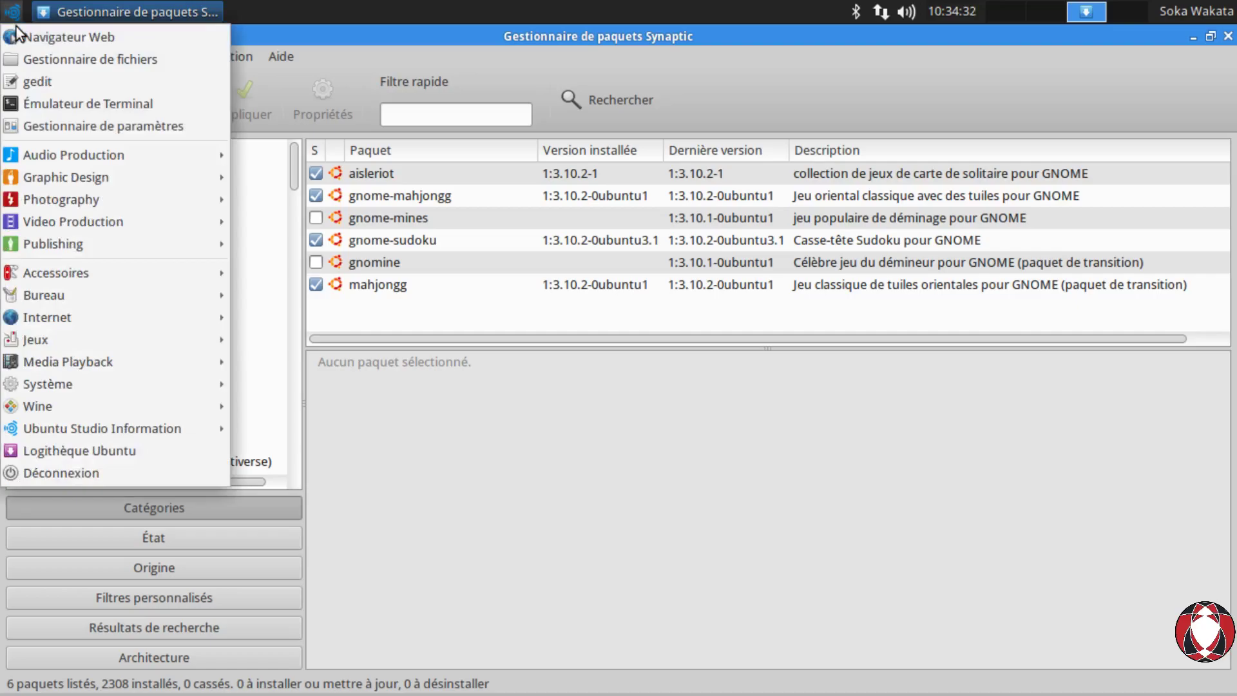
{"action": "mouse_move", "coordinate": [61, 352]}
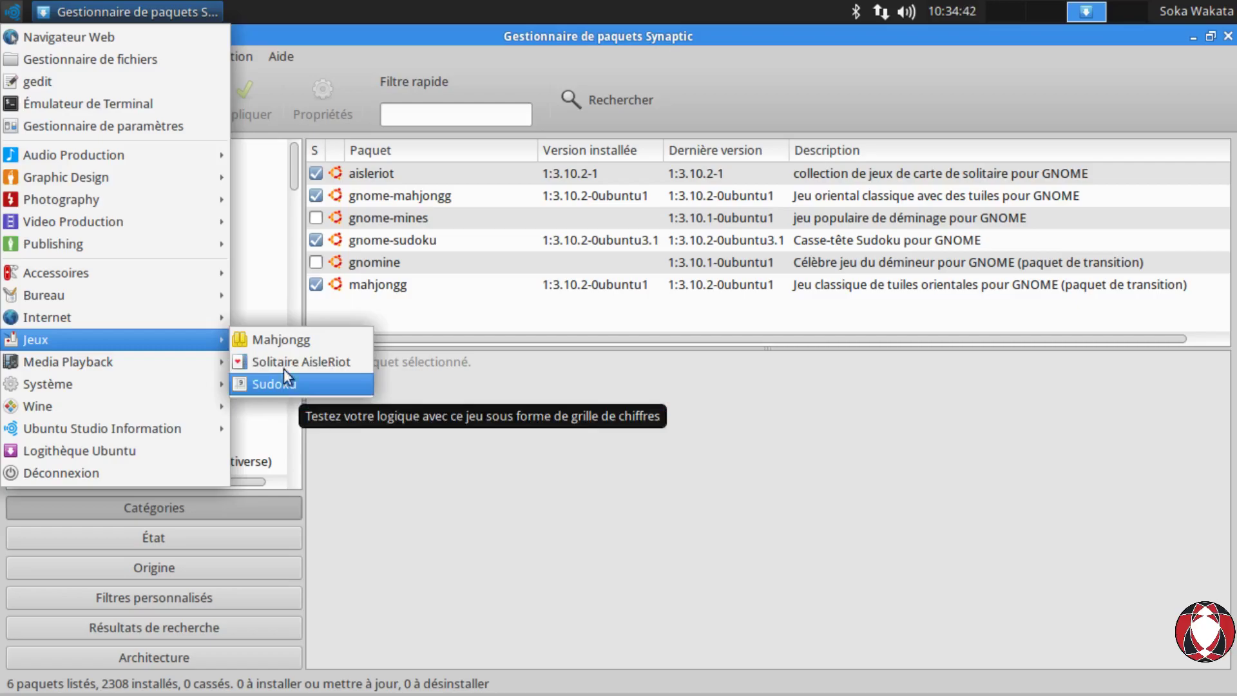
{"action": "left_click", "coordinate": [283, 351]}
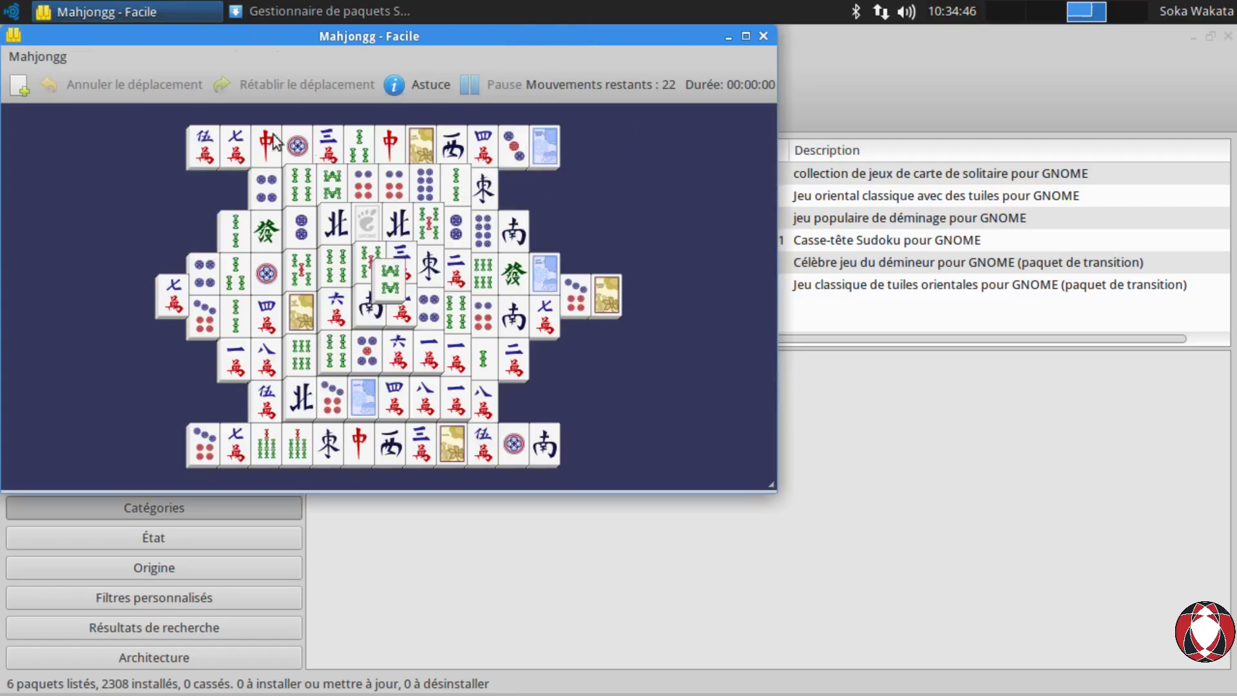
{"action": "left_click", "coordinate": [764, 36]}
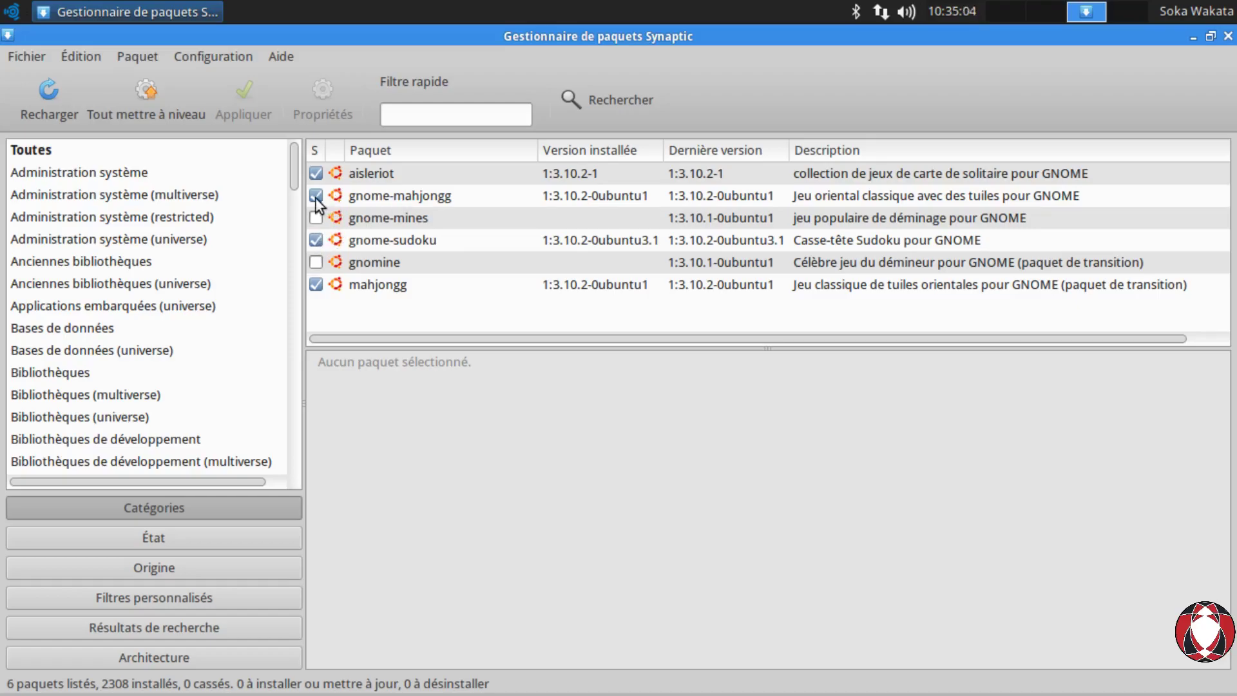
Check the marking options offered for the installed aisleriot package and mark it for complete removal
{"action": "left_click", "coordinate": [316, 174]}
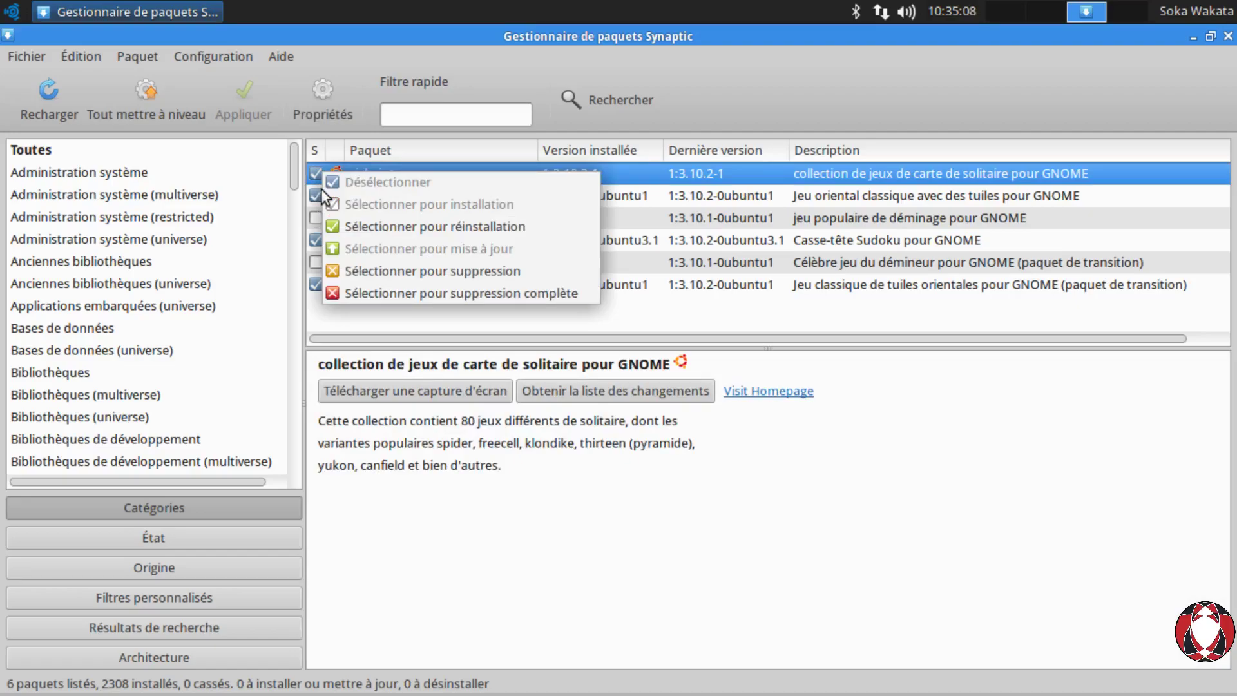
{"action": "left_click", "coordinate": [655, 332]}
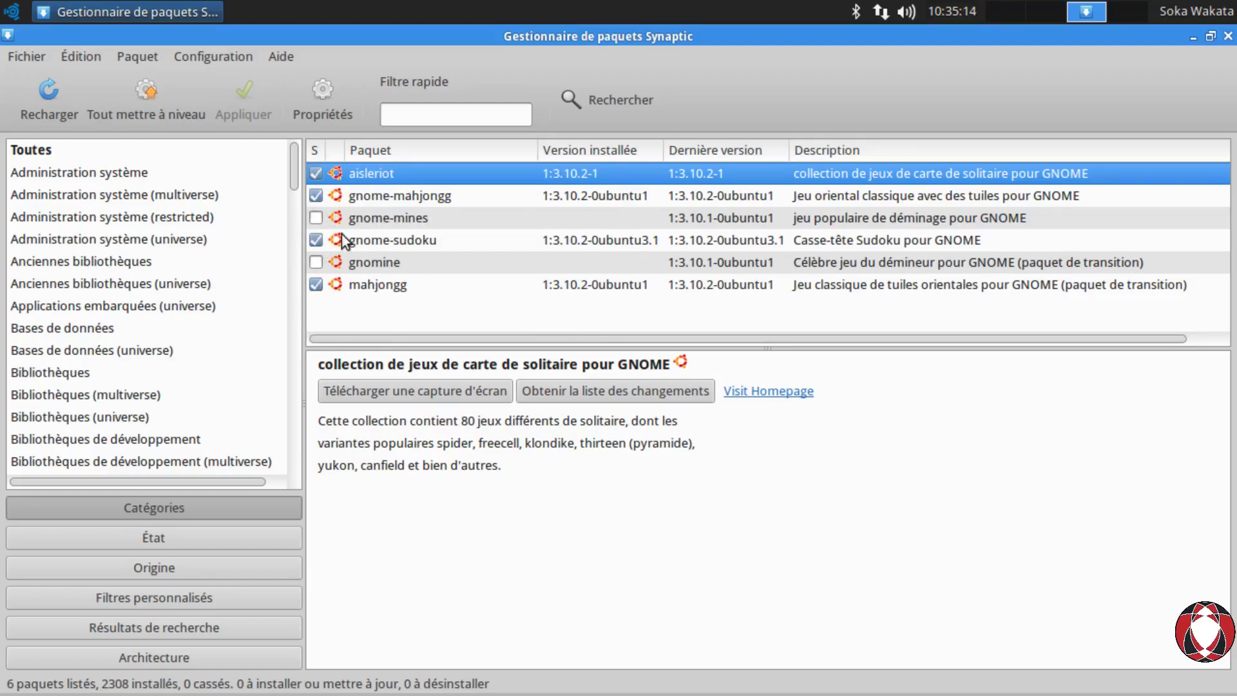
{"action": "left_click", "coordinate": [319, 191]}
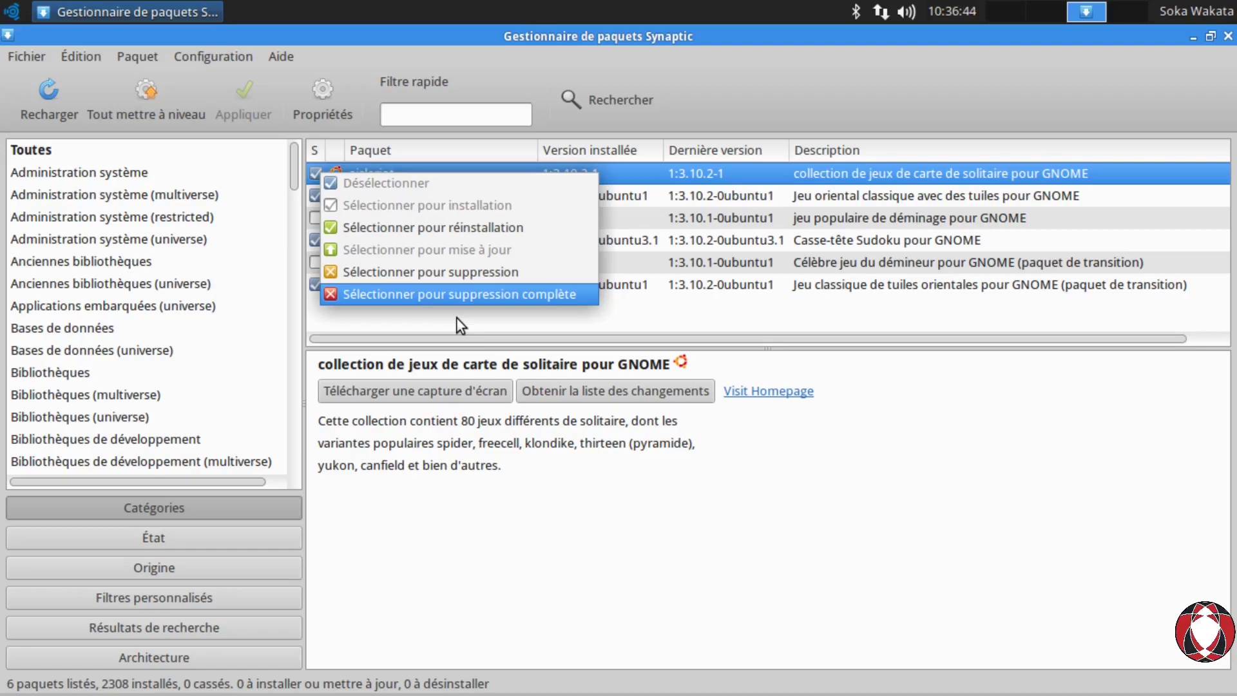
{"action": "key", "text": "Return"}
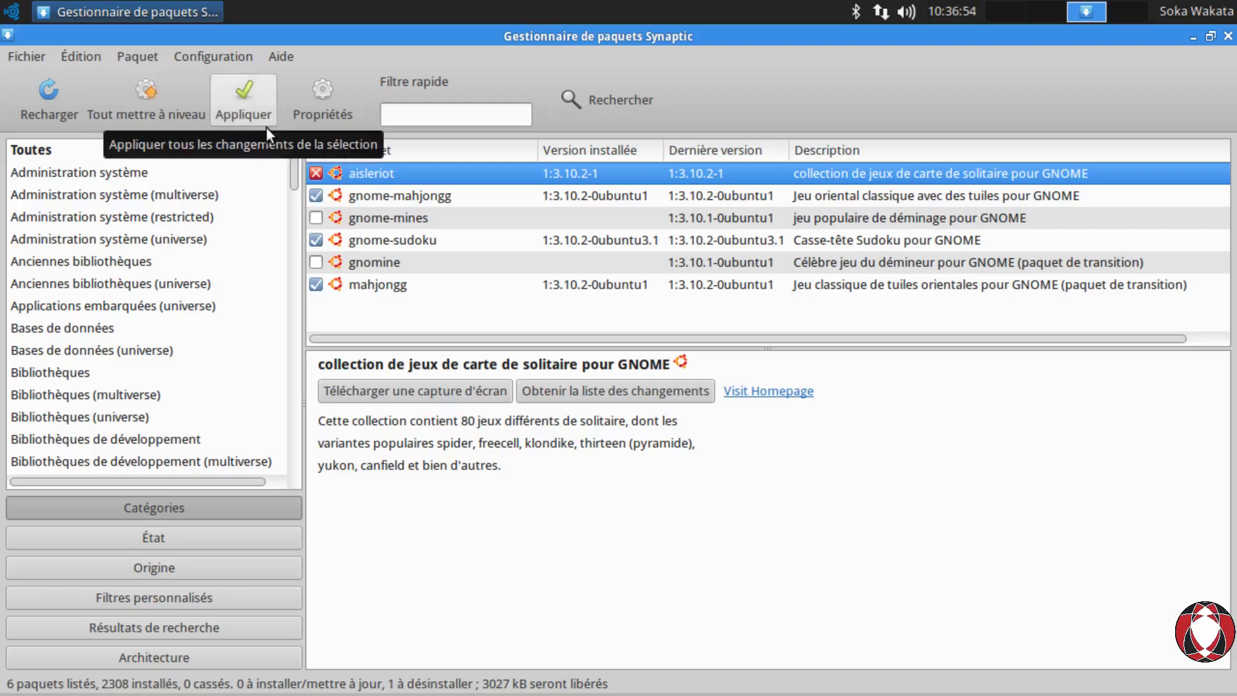
Check which games are listed under the desktop's Jeux applications while the aisleriot removal is still pending
{"action": "left_click", "coordinate": [12, 12]}
{"action": "mouse_move", "coordinate": [94, 351]}
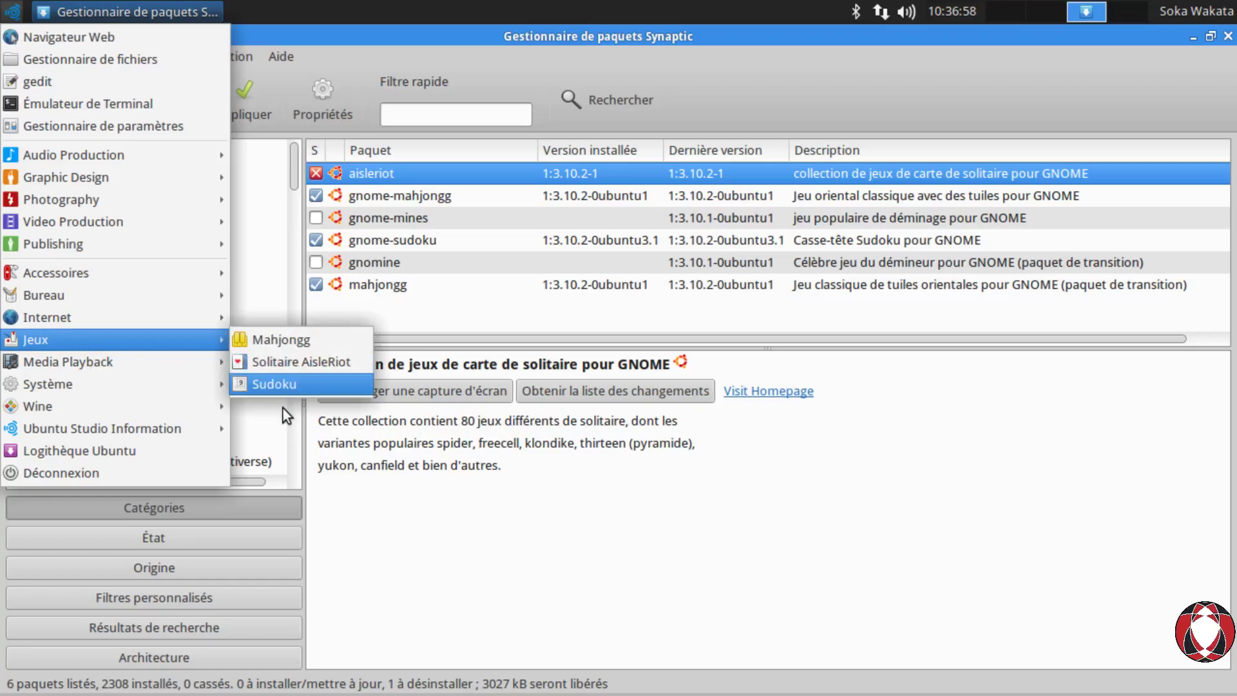
{"action": "left_click", "coordinate": [509, 107]}
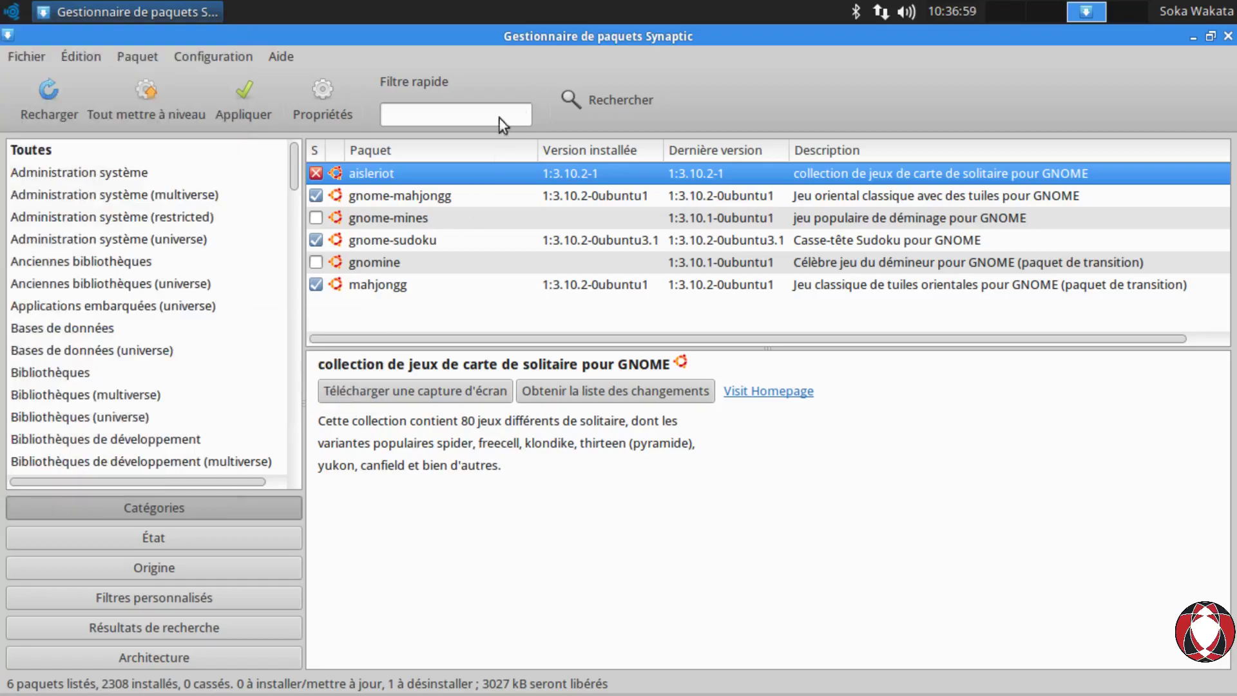
Apply the complete removal of aisleriot and dismiss the completion dialog
{"action": "left_click", "coordinate": [240, 114]}
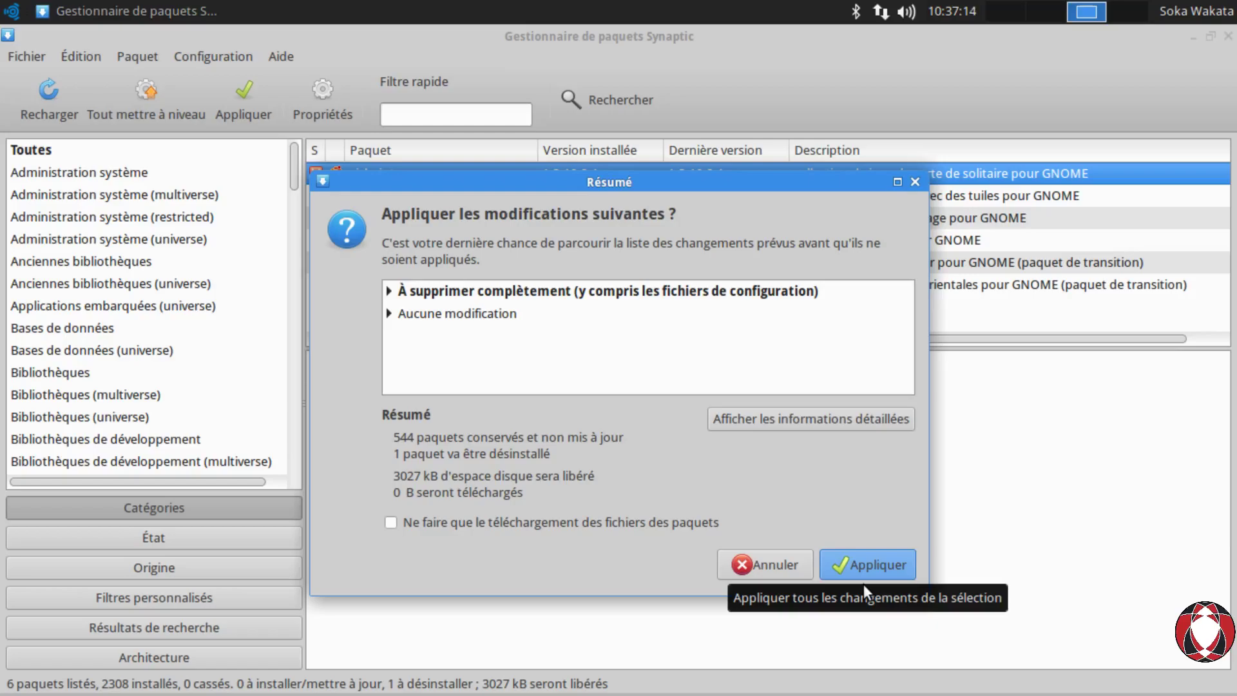
{"action": "left_click", "coordinate": [863, 584]}
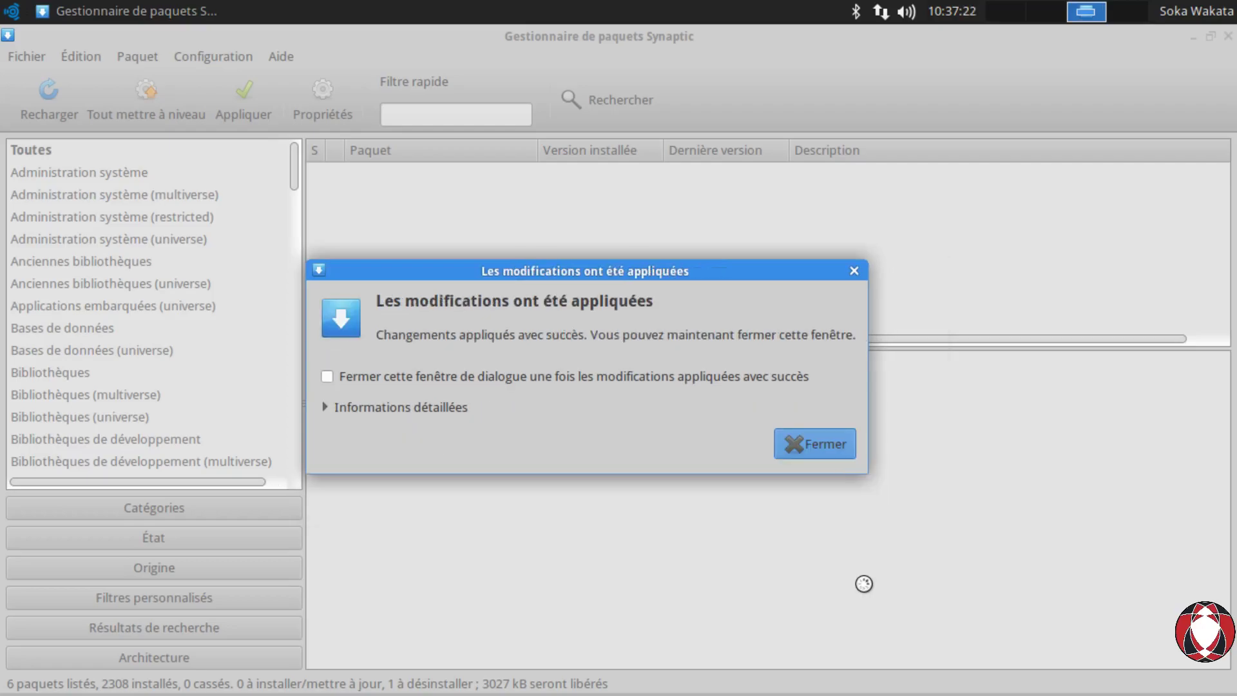
{"action": "left_click", "coordinate": [802, 460]}
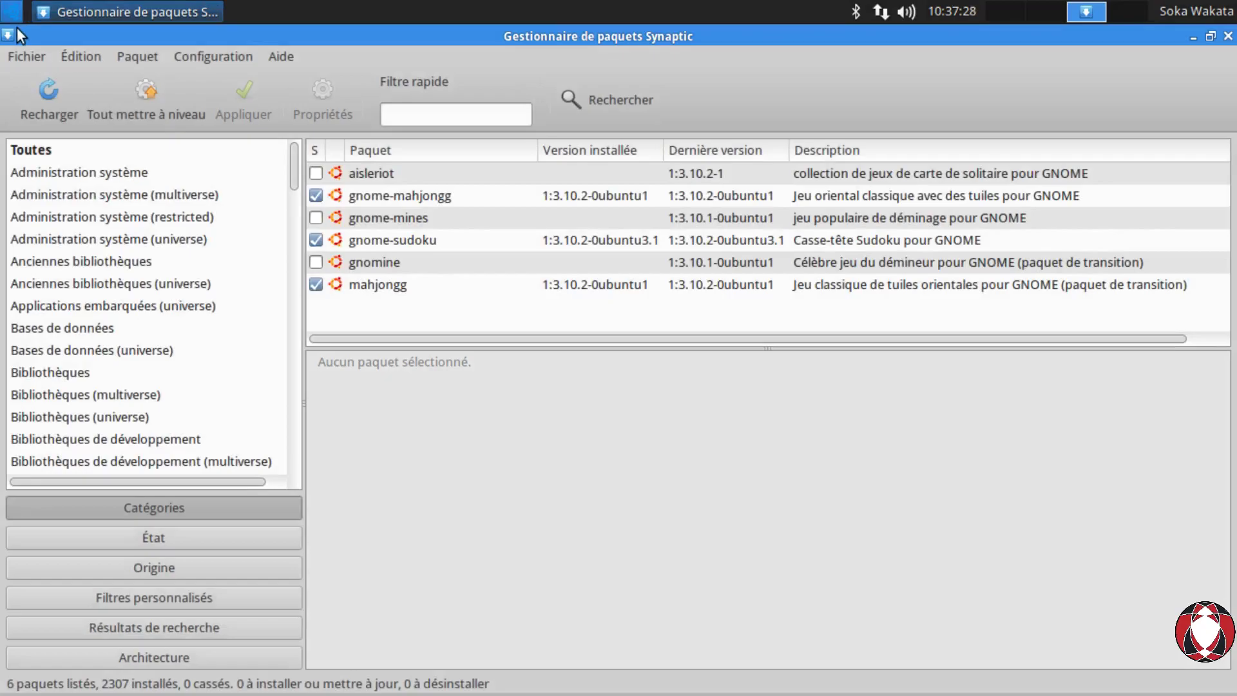
Check the desktop's Jeux applications again to verify the removal of Solitaire AisleRiot
{"action": "left_click", "coordinate": [12, 11]}
{"action": "mouse_move", "coordinate": [29, 352]}
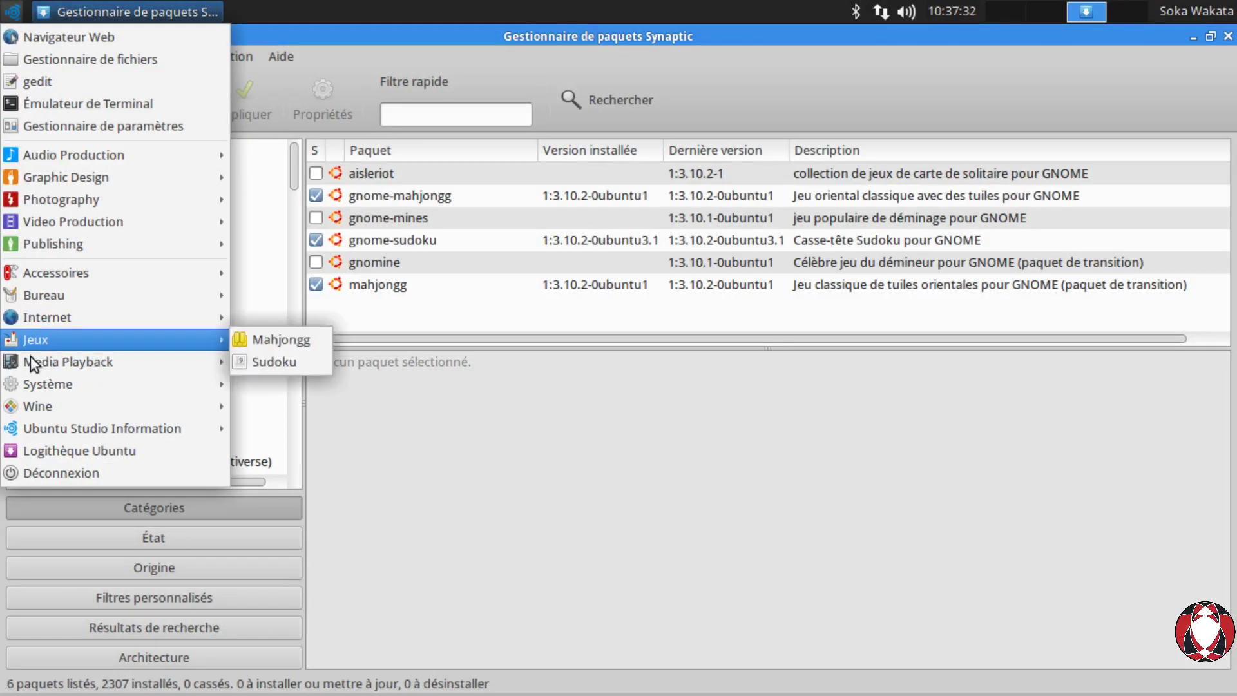
{"action": "left_click", "coordinate": [859, 112]}
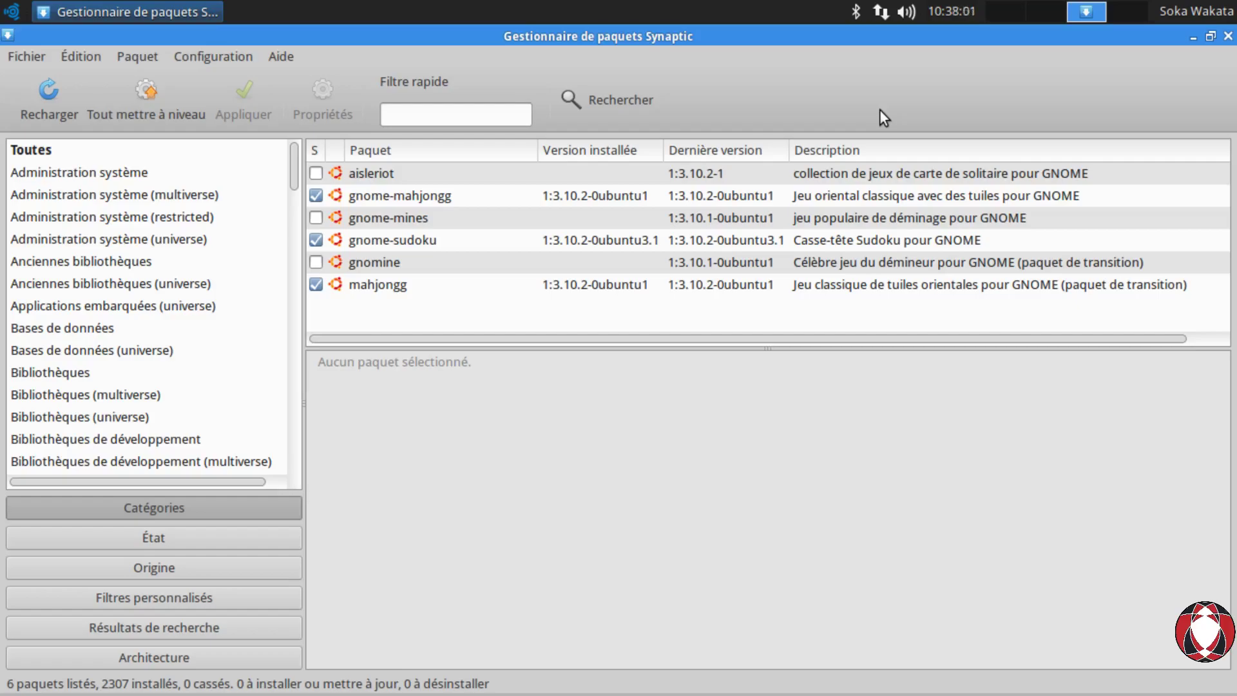
Close the Synaptic package manager and open Logithèque Ubuntu in a maximized window
{"action": "left_click", "coordinate": [1227, 36]}
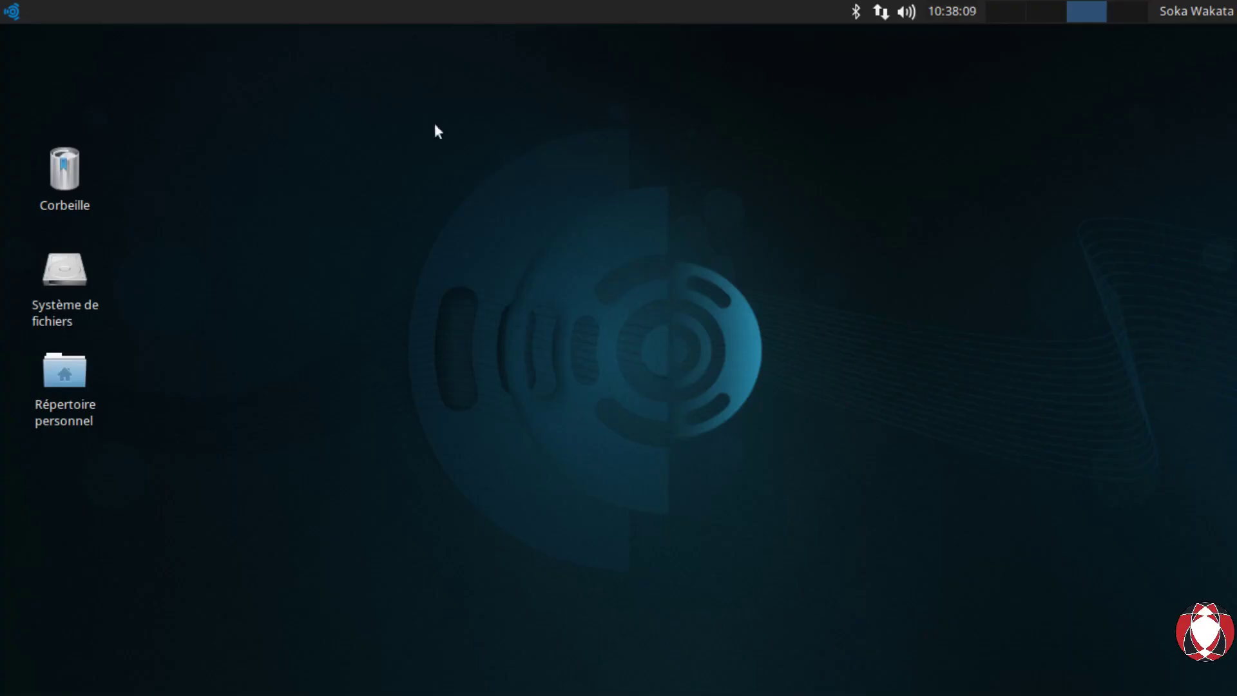
{"action": "left_click", "coordinate": [12, 11]}
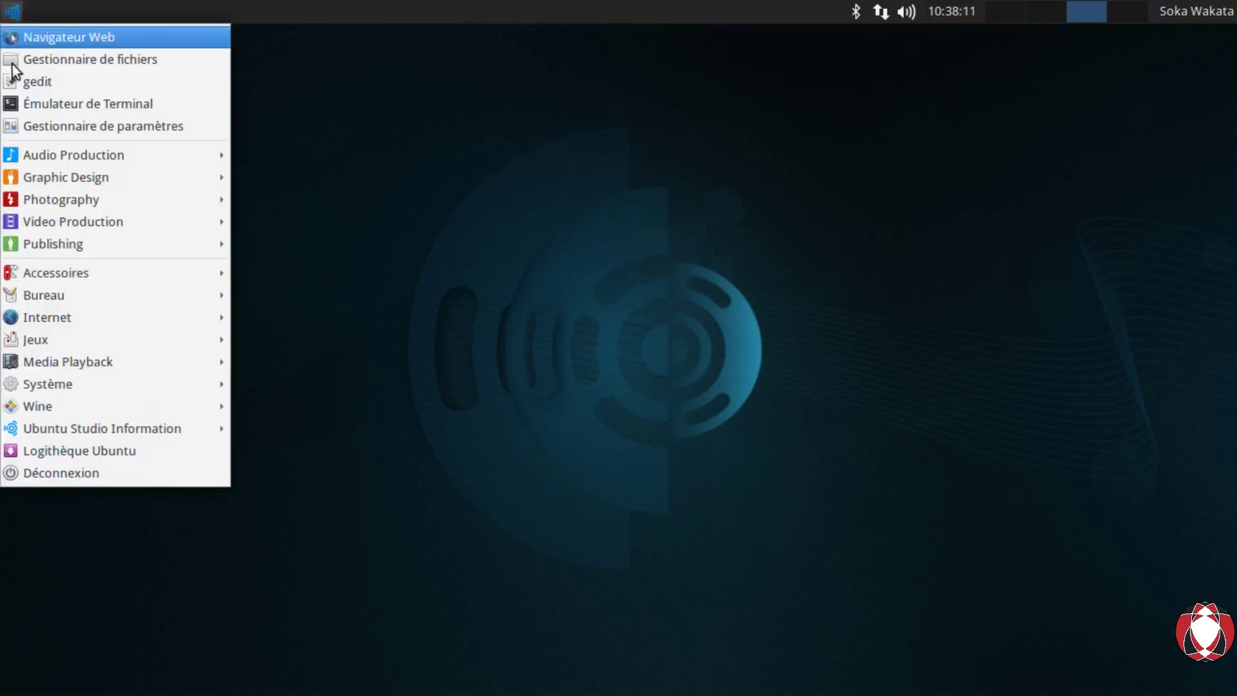
{"action": "left_click", "coordinate": [82, 467]}
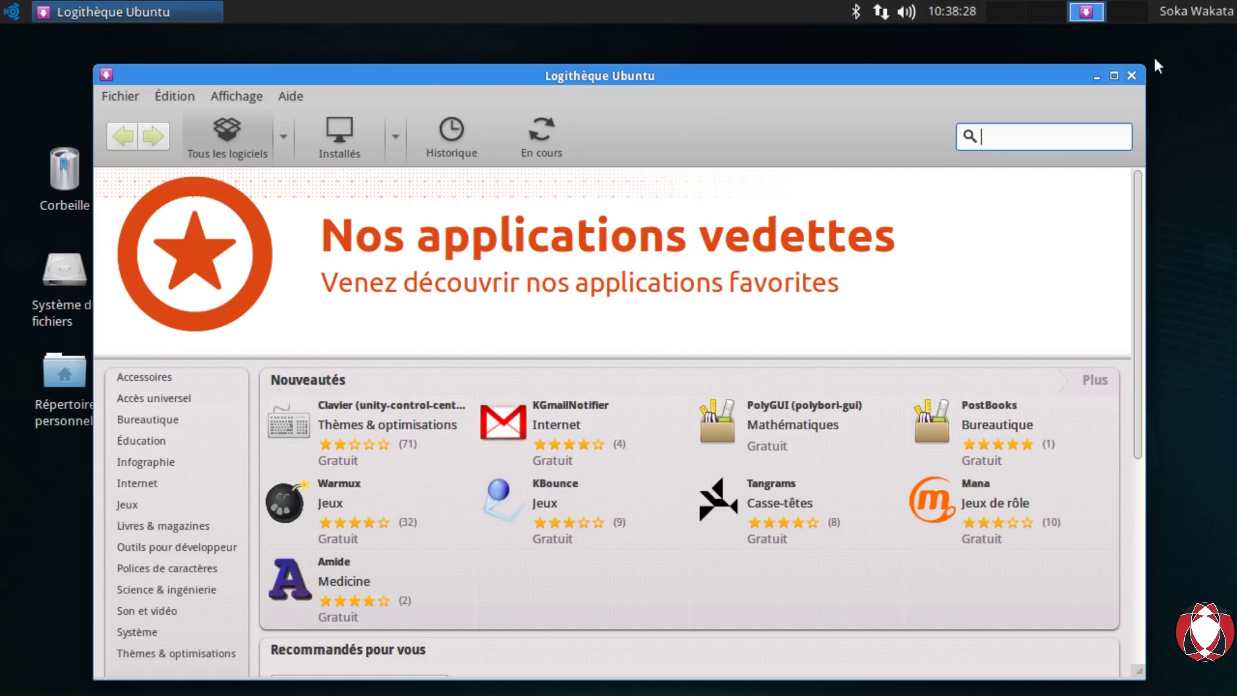
{"action": "left_click", "coordinate": [1115, 76]}
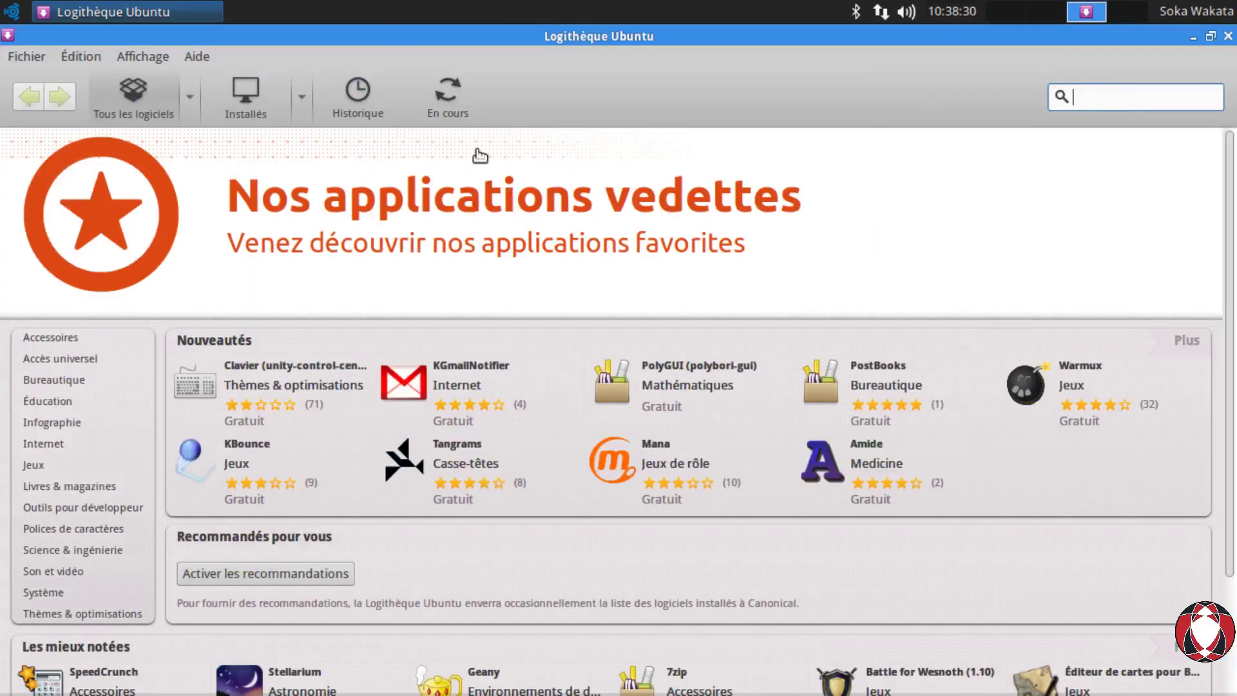
Look through the Logithèque Ubuntu home page, including its categories, Nouveautés and Les mieux notées sections
{"action": "left_click", "coordinate": [13, 11]}
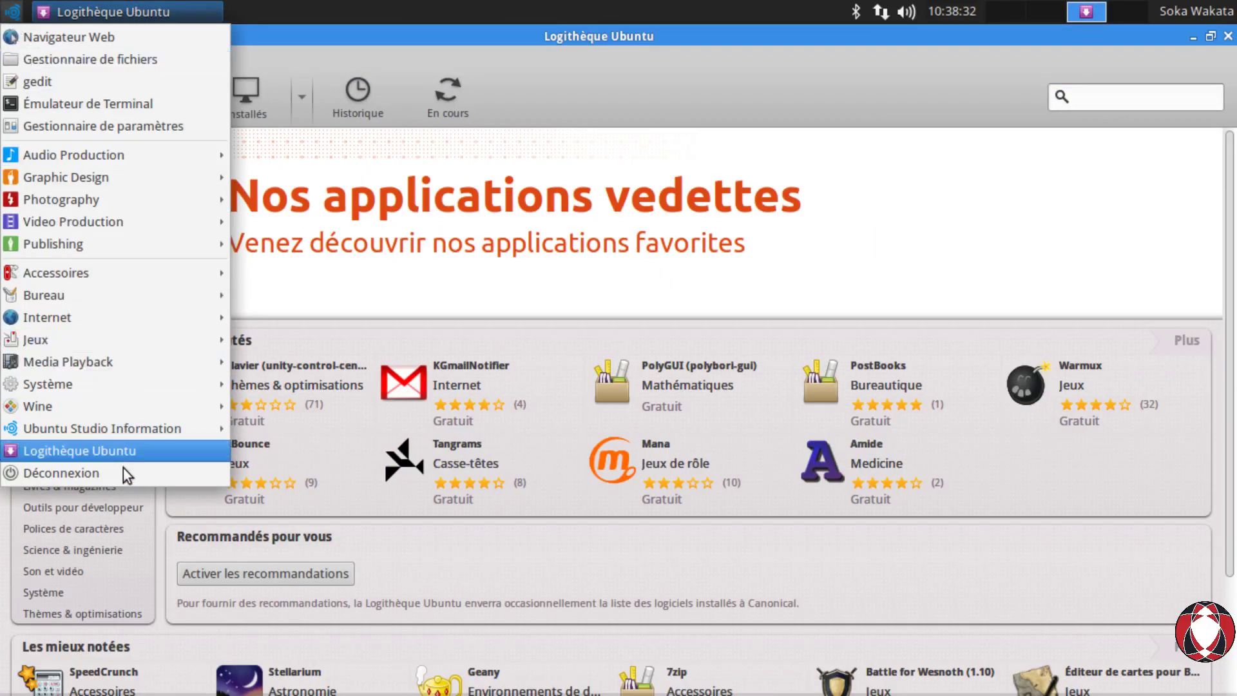
{"action": "left_click", "coordinate": [728, 82]}
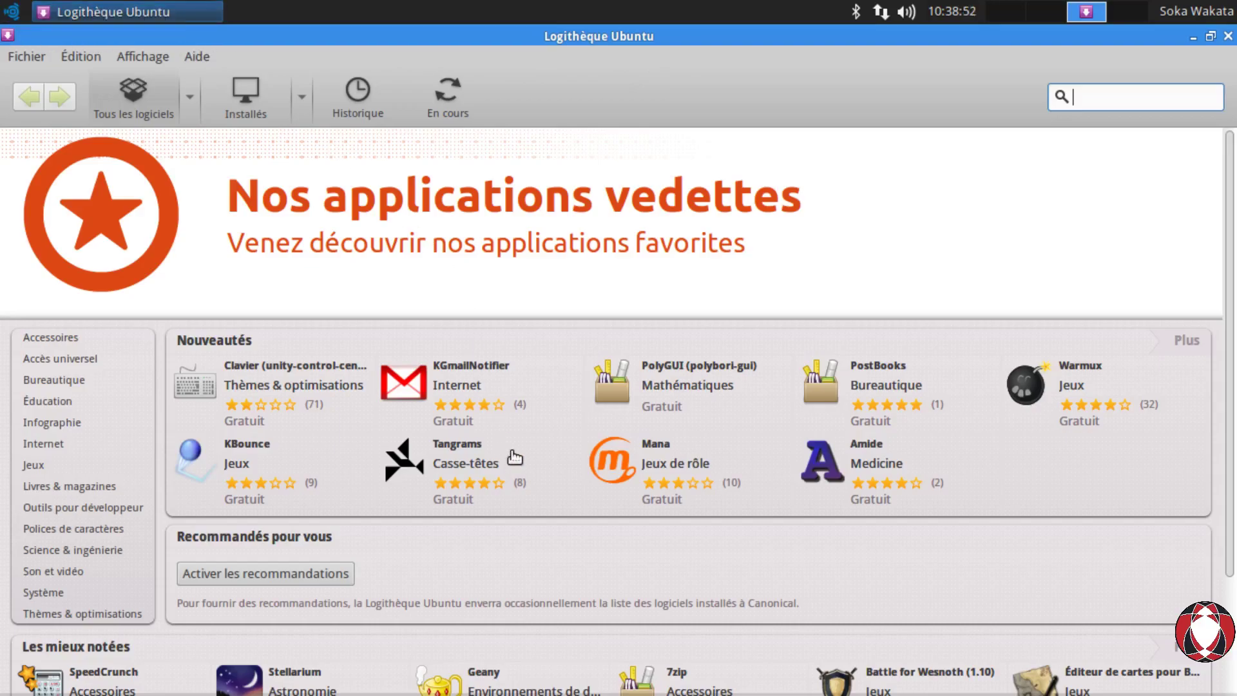
{"action": "scroll", "coordinate": [446, 418], "scroll_direction": "down", "scroll_amount": 3}
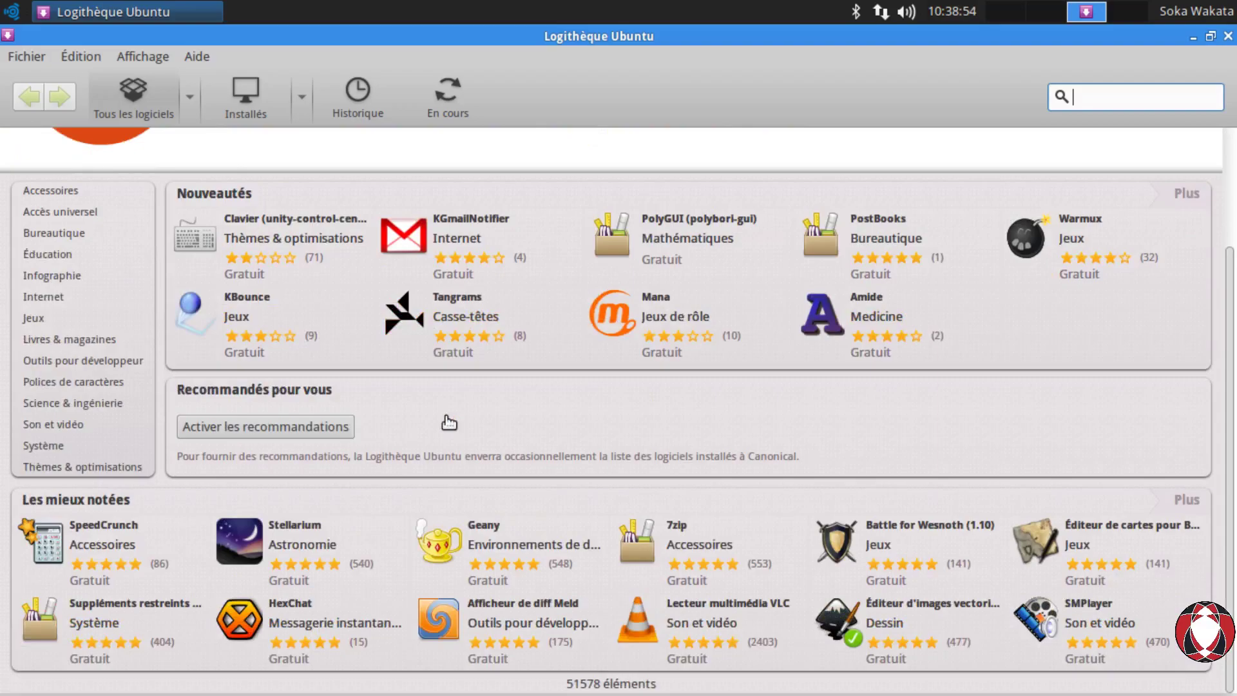
{"action": "scroll", "coordinate": [449, 422], "scroll_direction": "up", "scroll_amount": 3}
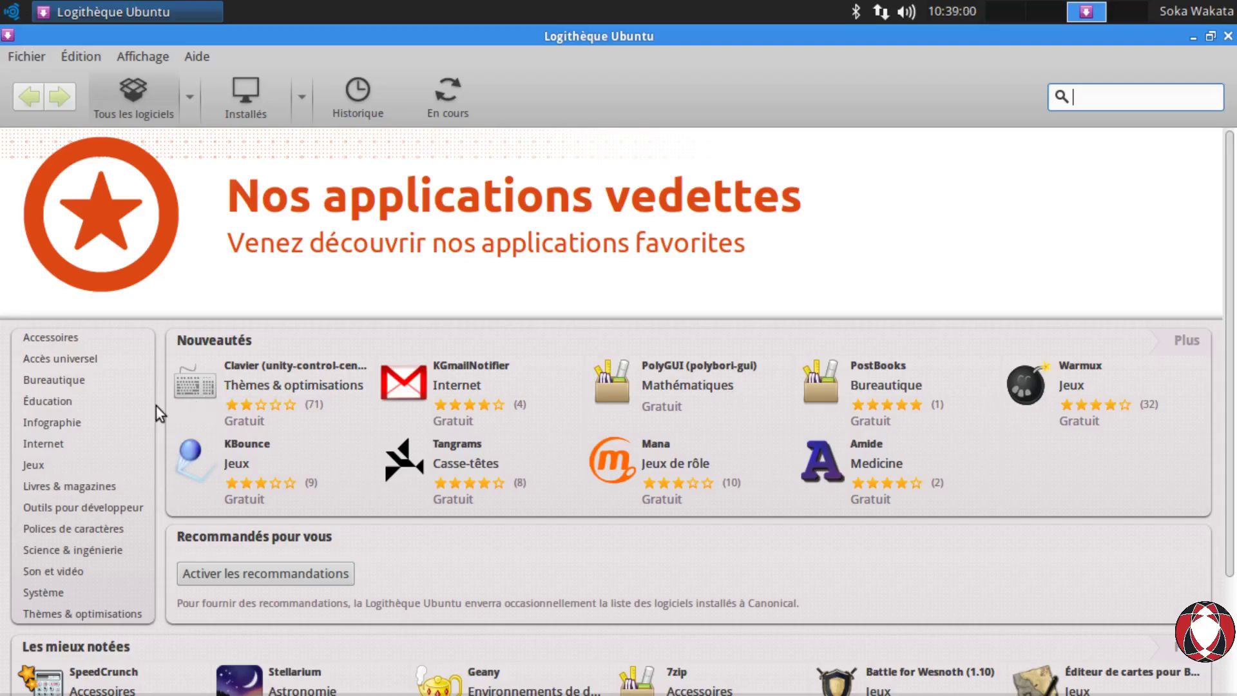
{"action": "scroll", "coordinate": [155, 405], "scroll_direction": "down", "scroll_amount": 3}
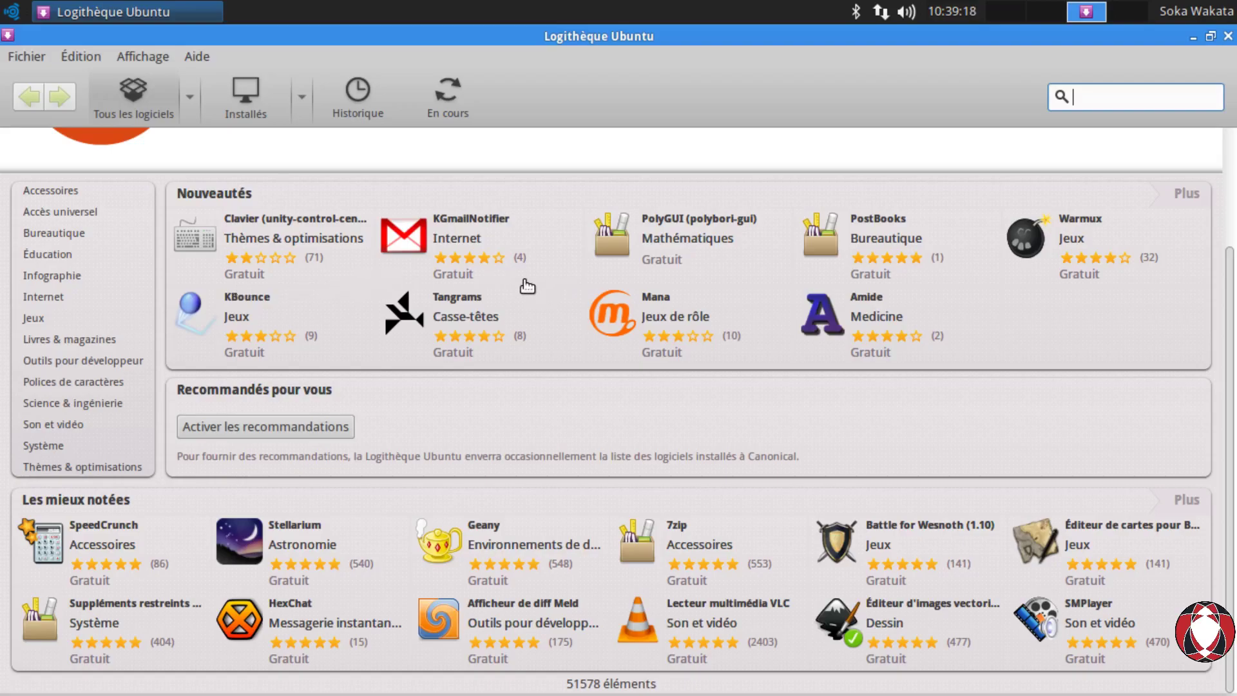
Open Geany from Les mieux notées and examine its description, feature list and optional plugins
{"action": "left_click", "coordinate": [474, 553]}
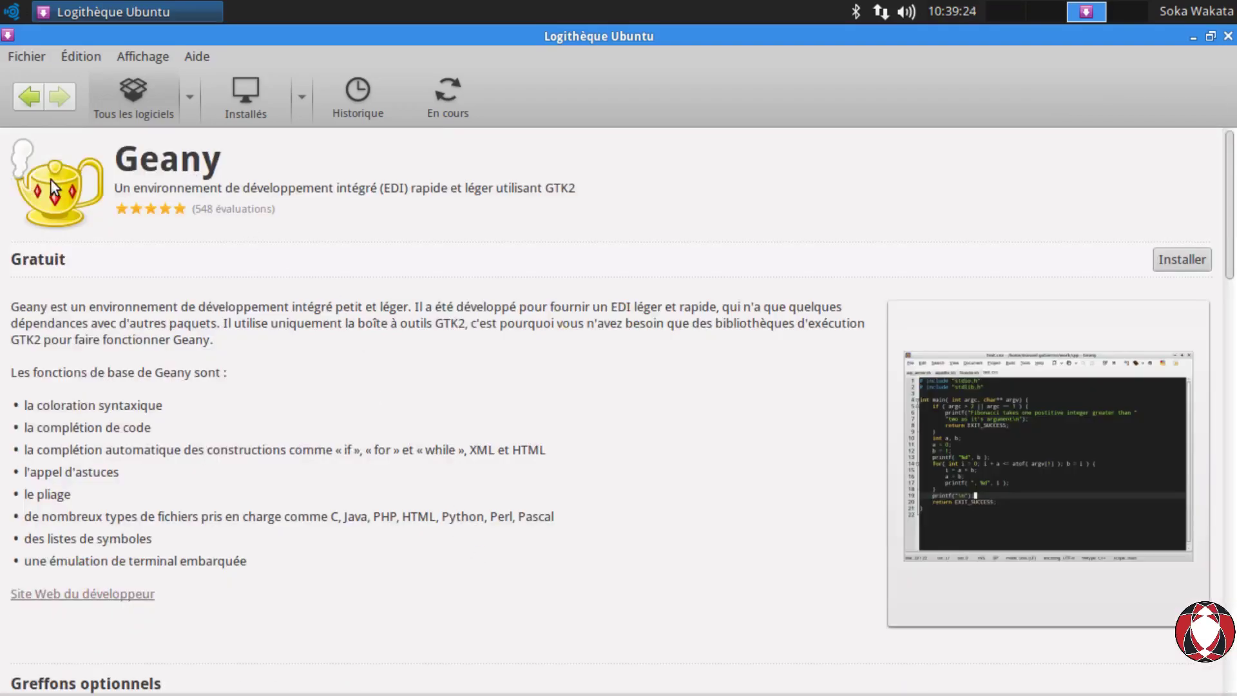
{"action": "left_click_drag", "start_coordinate": [115, 189], "coordinate": [610, 213]}
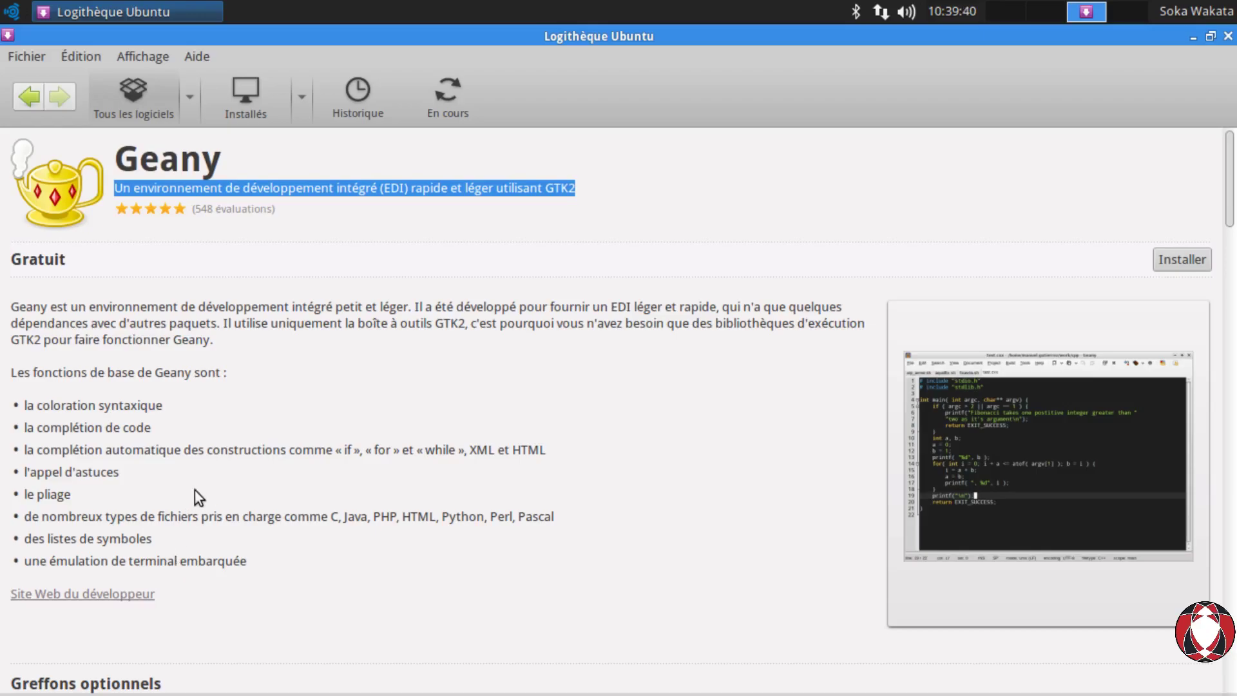
{"action": "scroll", "coordinate": [194, 492], "scroll_direction": "down", "scroll_amount": 1}
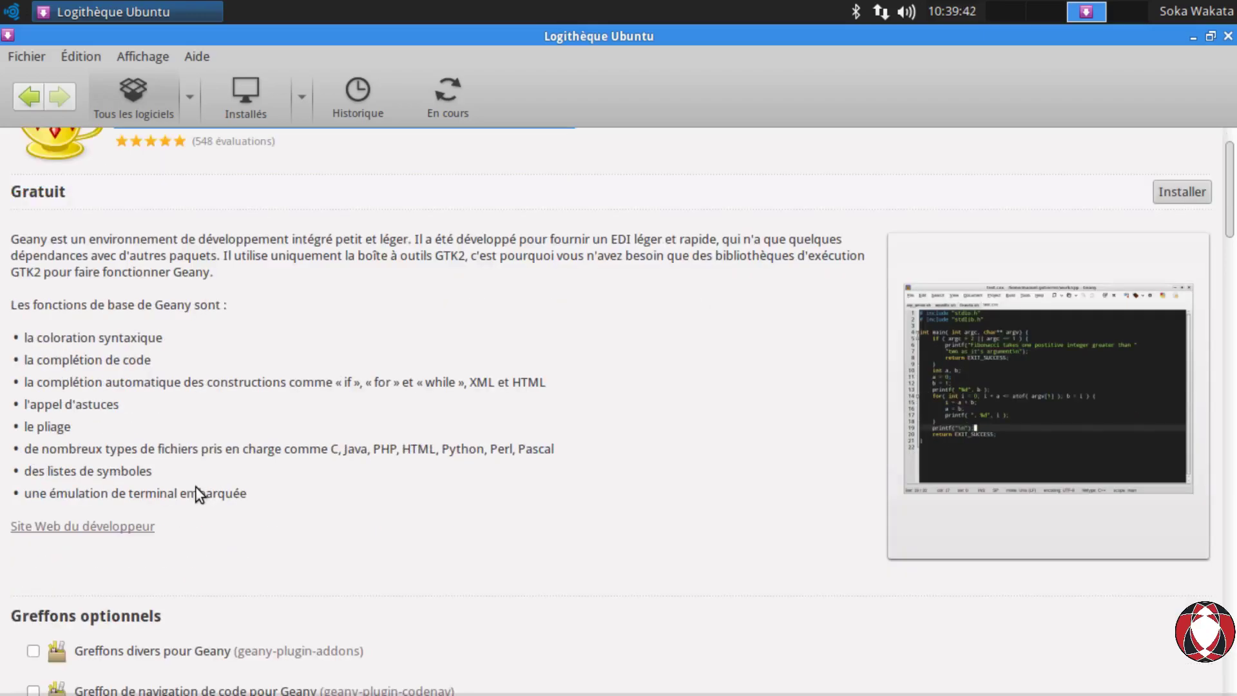
{"action": "scroll", "coordinate": [195, 488], "scroll_direction": "up", "scroll_amount": 1}
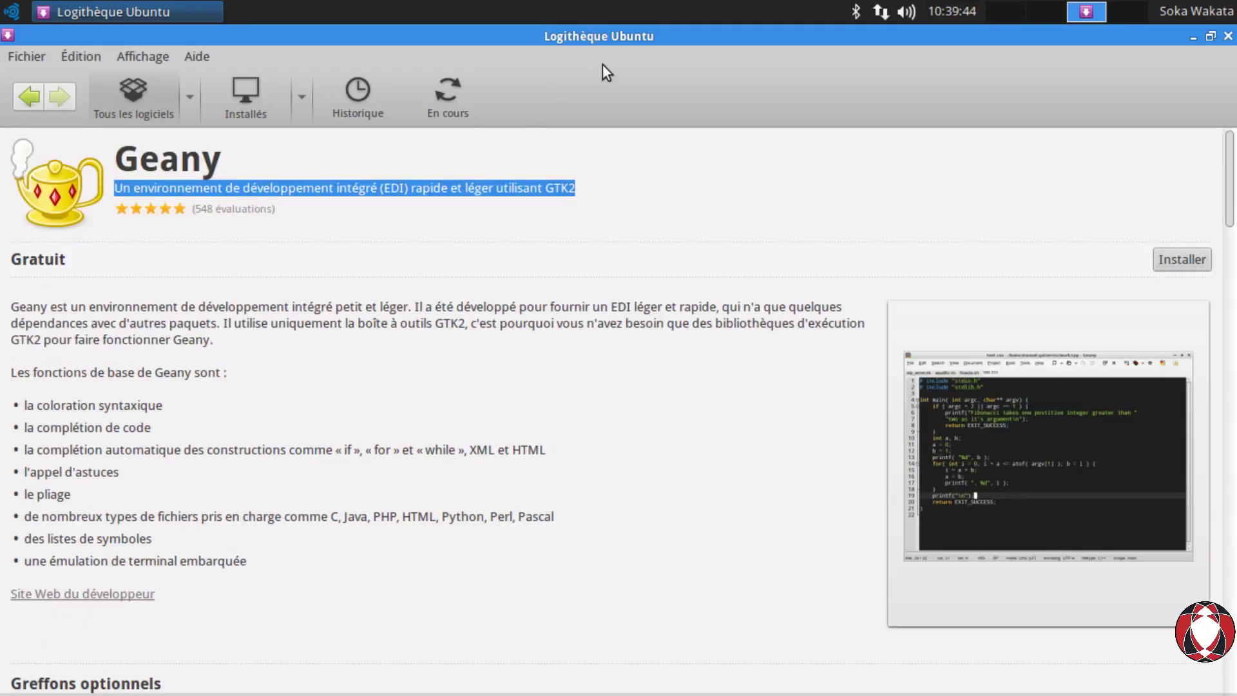
{"action": "scroll", "coordinate": [443, 364], "scroll_direction": "down", "scroll_amount": 6}
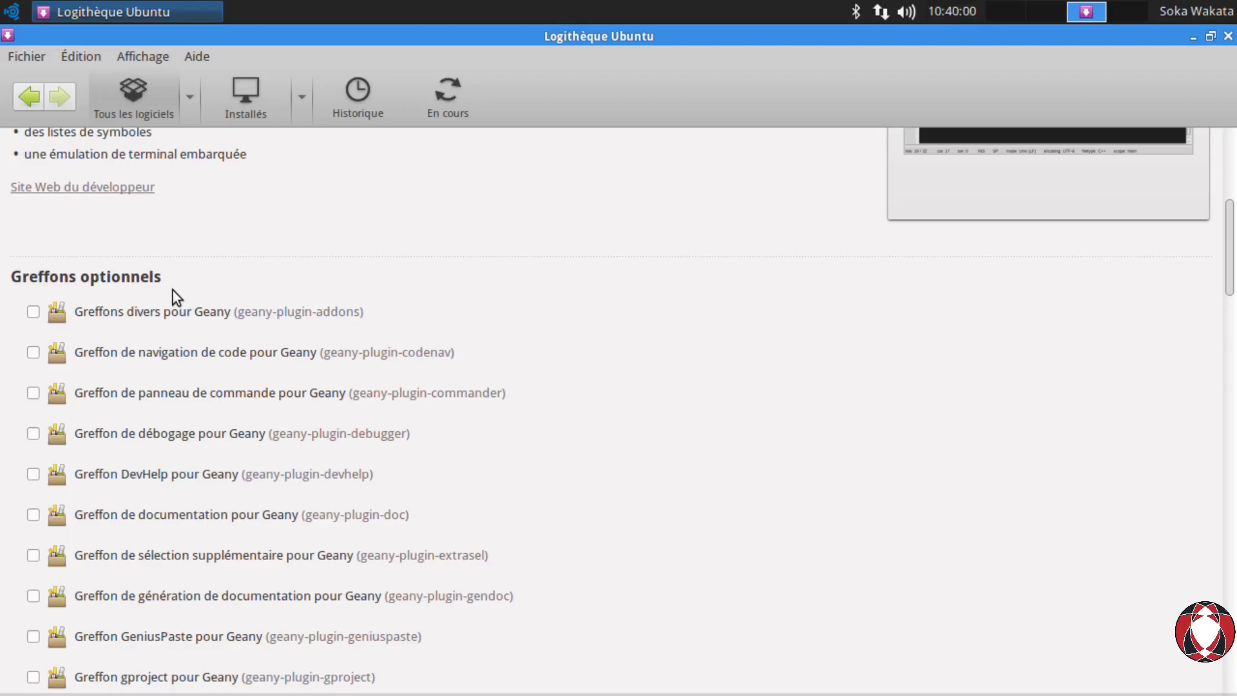
{"action": "scroll", "coordinate": [158, 377], "scroll_direction": "down", "scroll_amount": 10}
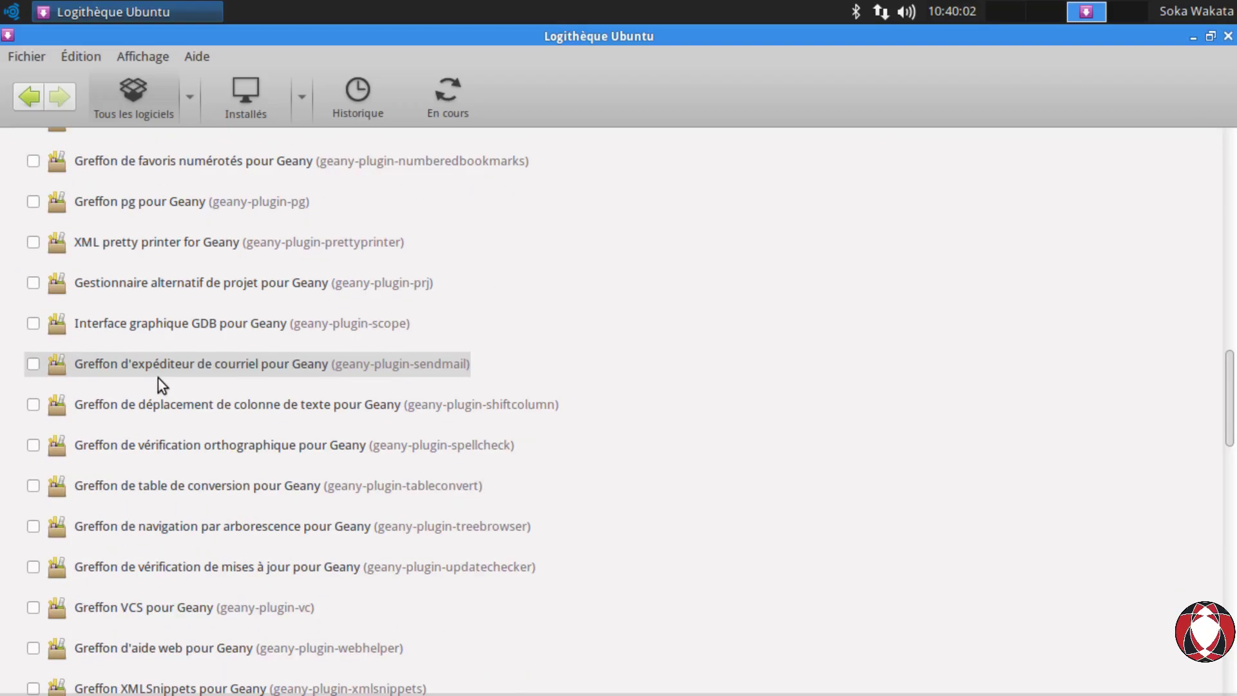
{"action": "scroll", "coordinate": [158, 376], "scroll_direction": "down", "scroll_amount": 5}
{"action": "scroll", "coordinate": [158, 377], "scroll_direction": "down", "scroll_amount": 5}
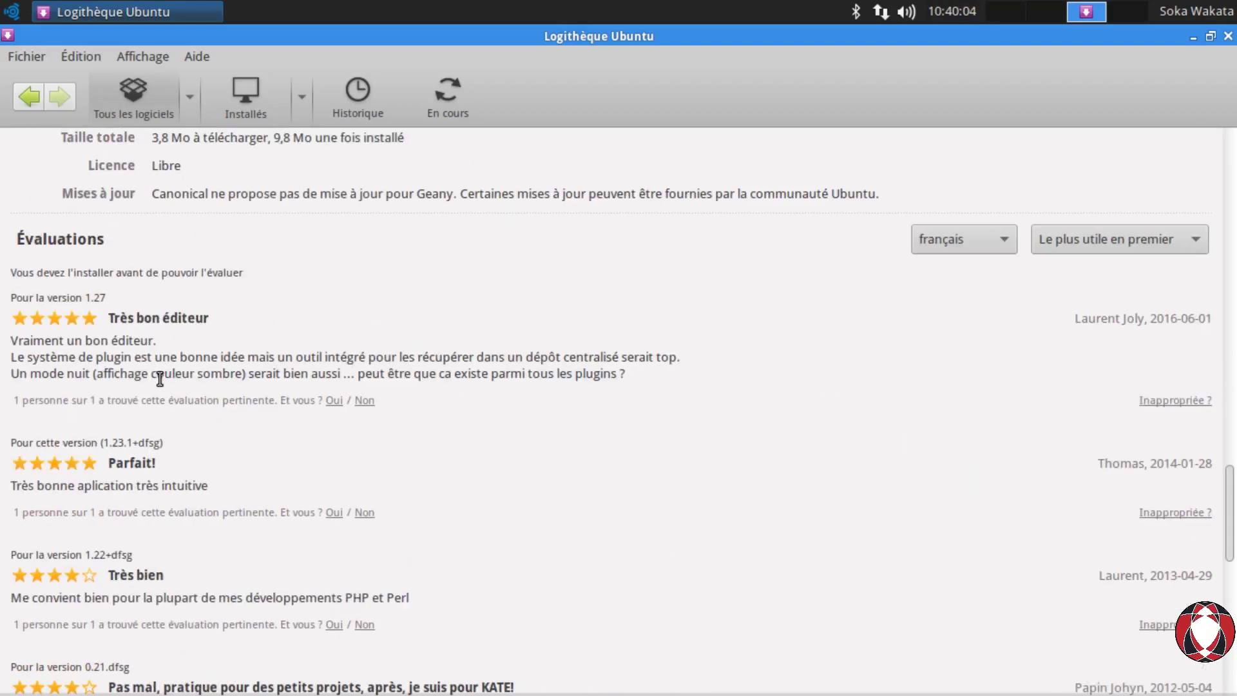
{"action": "scroll", "coordinate": [171, 274], "scroll_direction": "up", "scroll_amount": 8}
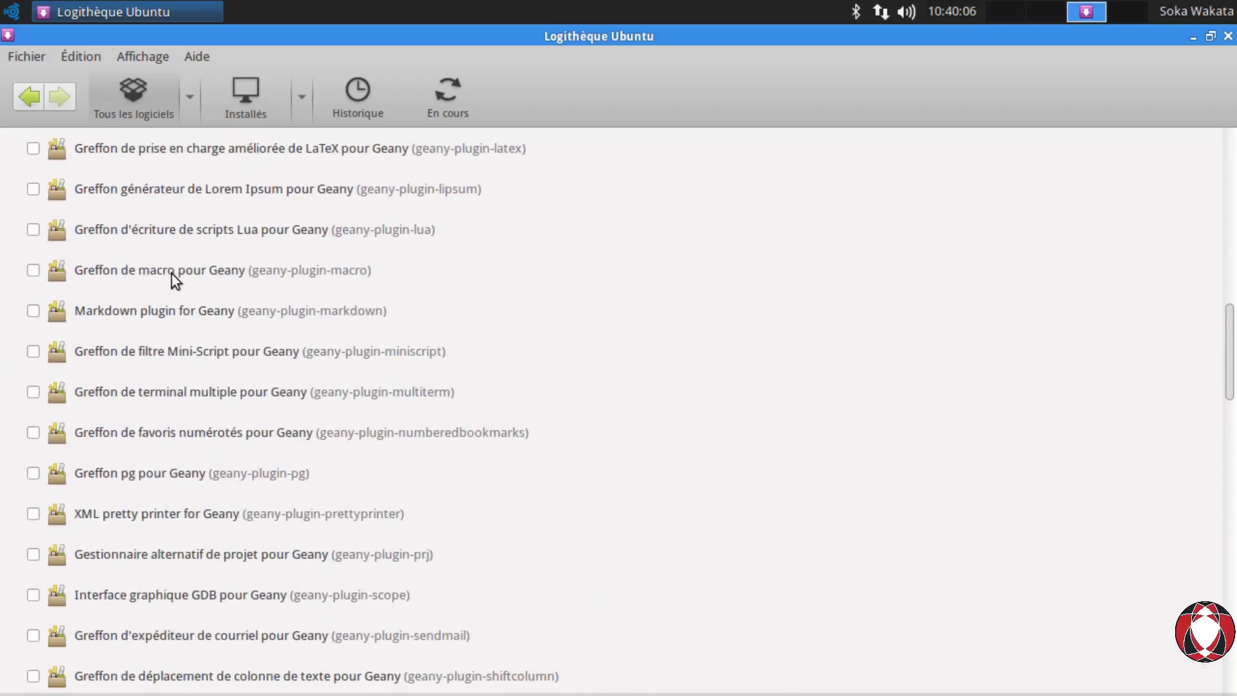
{"action": "scroll", "coordinate": [172, 273], "scroll_direction": "up", "scroll_amount": 12}
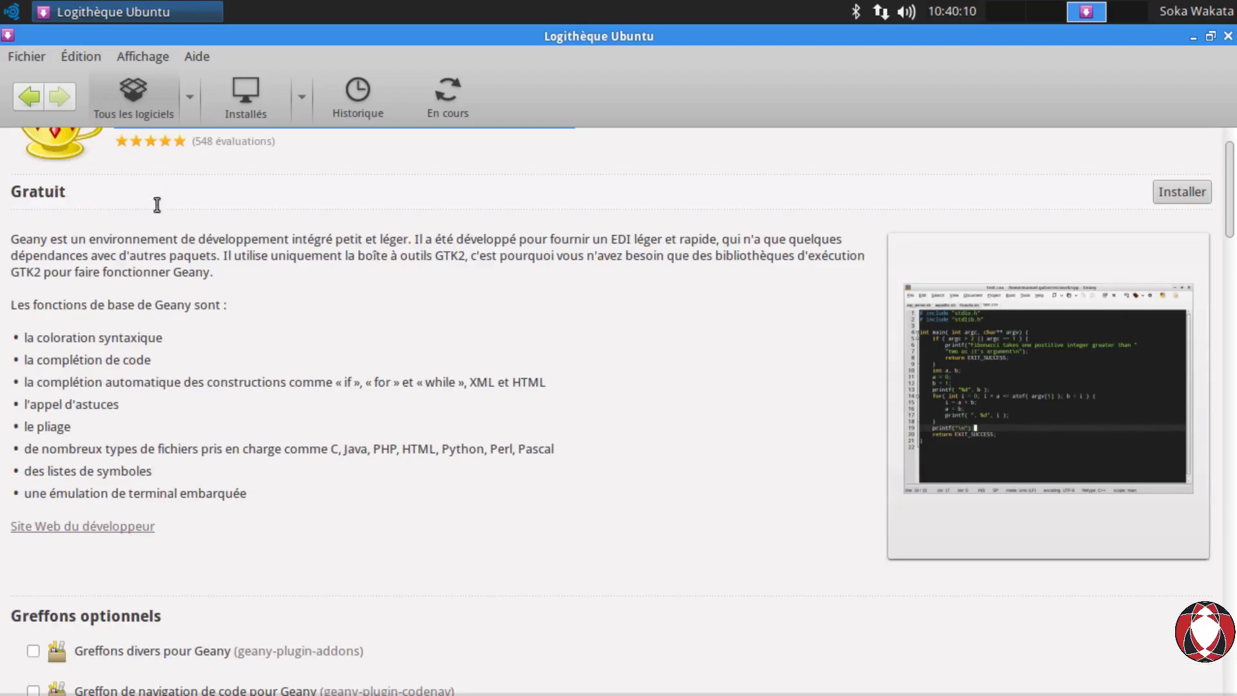
{"action": "scroll", "coordinate": [135, 251], "scroll_direction": "up", "scroll_amount": 2}
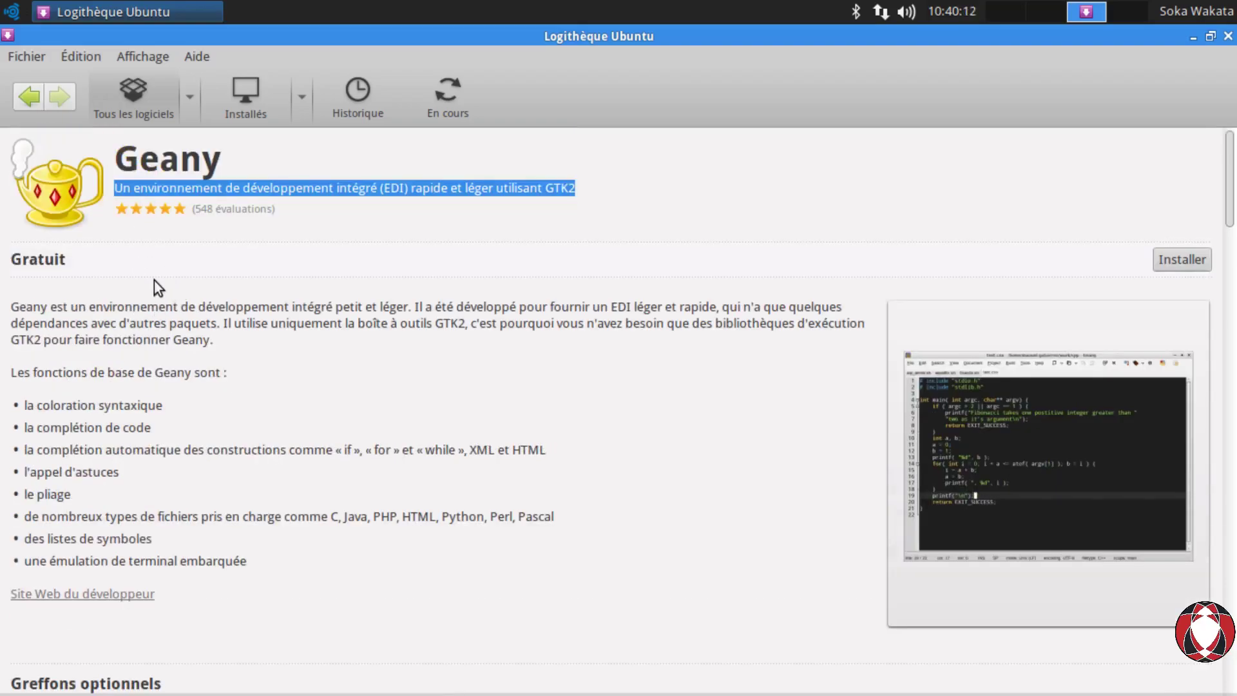
Look through Geany's version details and user reviews, and return to the start of its page
{"action": "scroll", "coordinate": [154, 283], "scroll_direction": "down", "scroll_amount": 8}
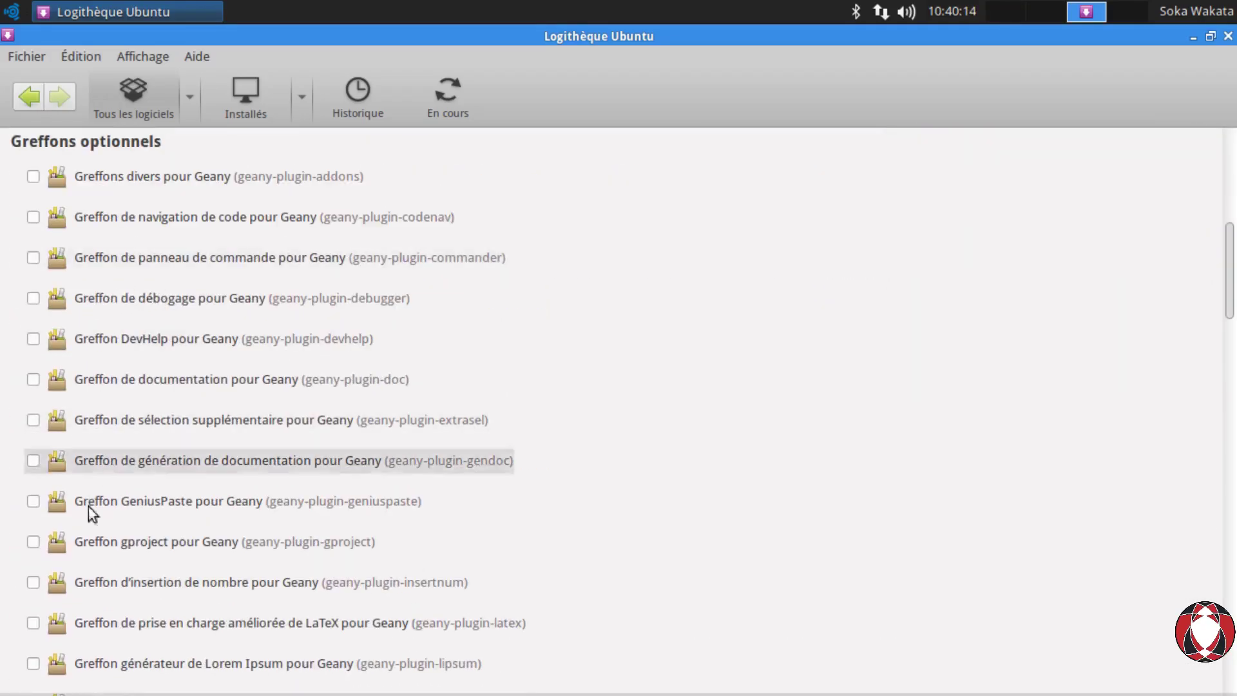
{"action": "scroll", "coordinate": [146, 459], "scroll_direction": "down", "scroll_amount": 15}
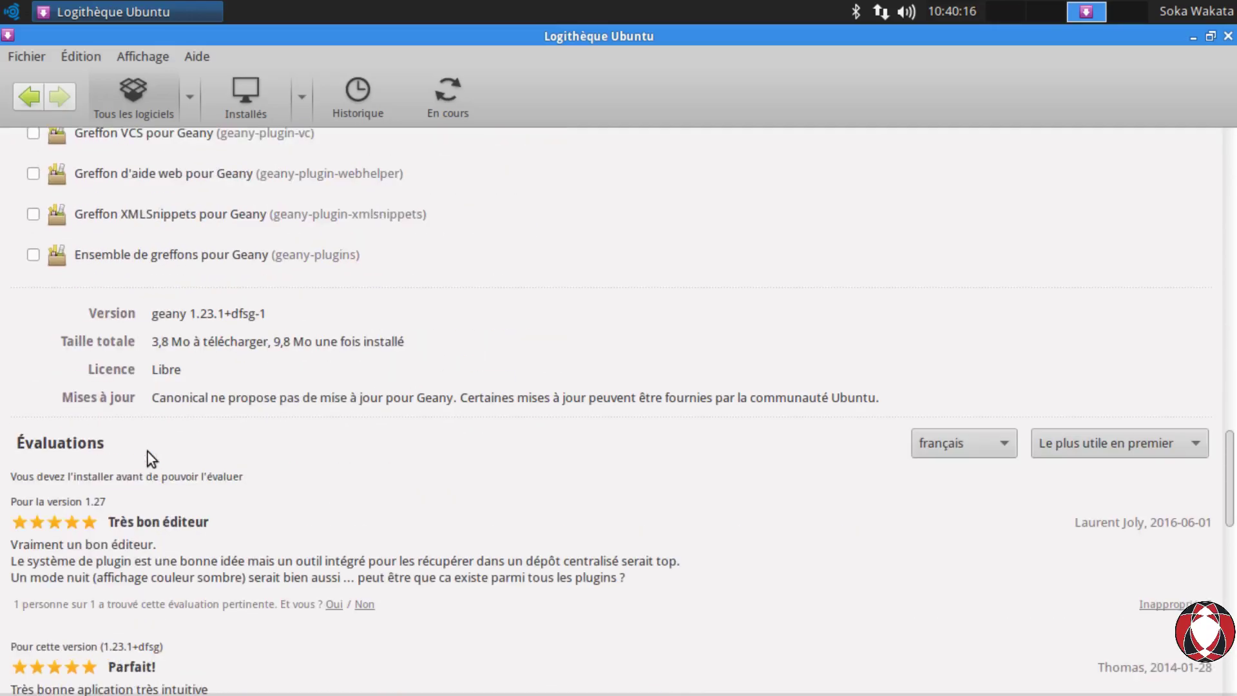
{"action": "scroll", "coordinate": [155, 445], "scroll_direction": "down", "scroll_amount": 5}
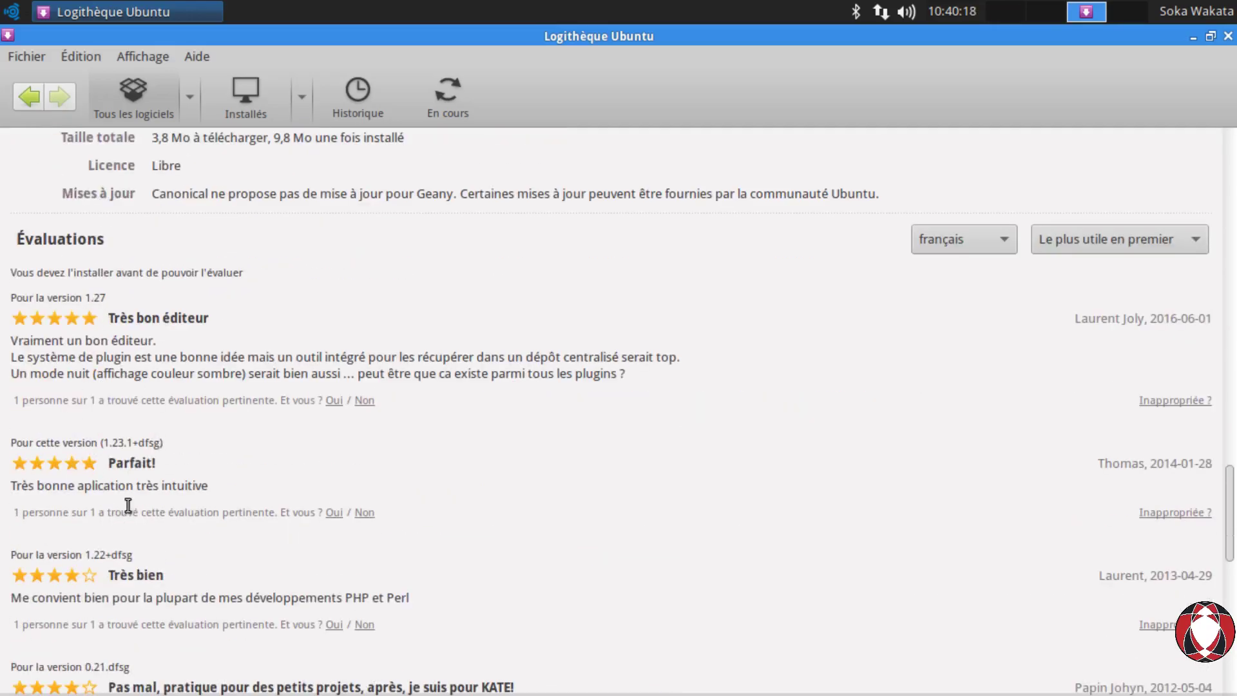
{"action": "scroll", "coordinate": [135, 499], "scroll_direction": "down", "scroll_amount": 4}
{"action": "scroll", "coordinate": [137, 494], "scroll_direction": "down", "scroll_amount": 6}
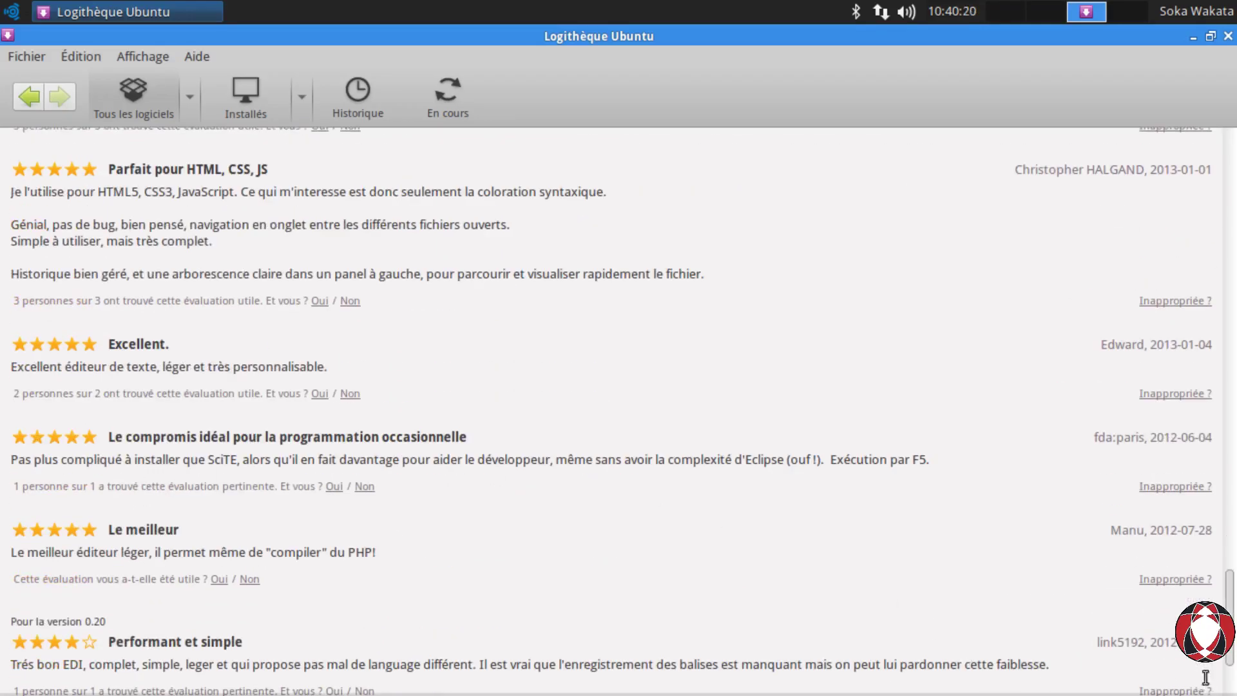
{"action": "left_click_drag", "start_coordinate": [1230, 666], "coordinate": [1230, 220]}
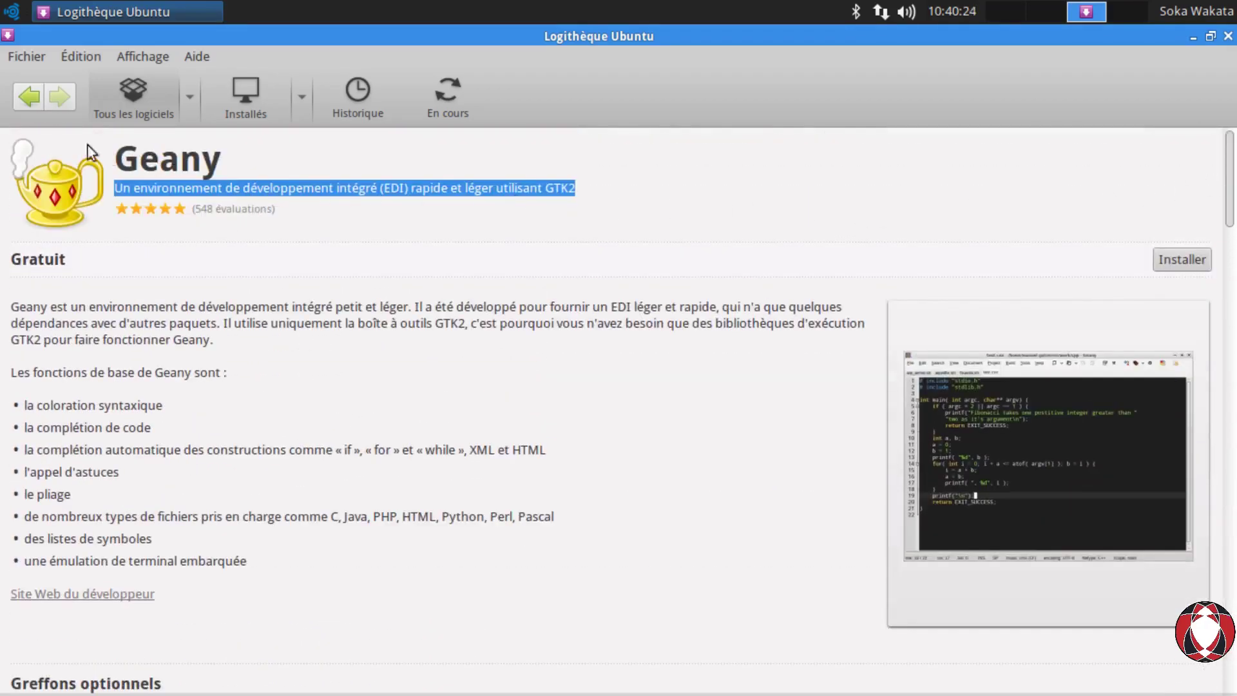
Return to the software home page, view the Bureautique category, and open the Internet category instead
{"action": "left_click", "coordinate": [29, 98]}
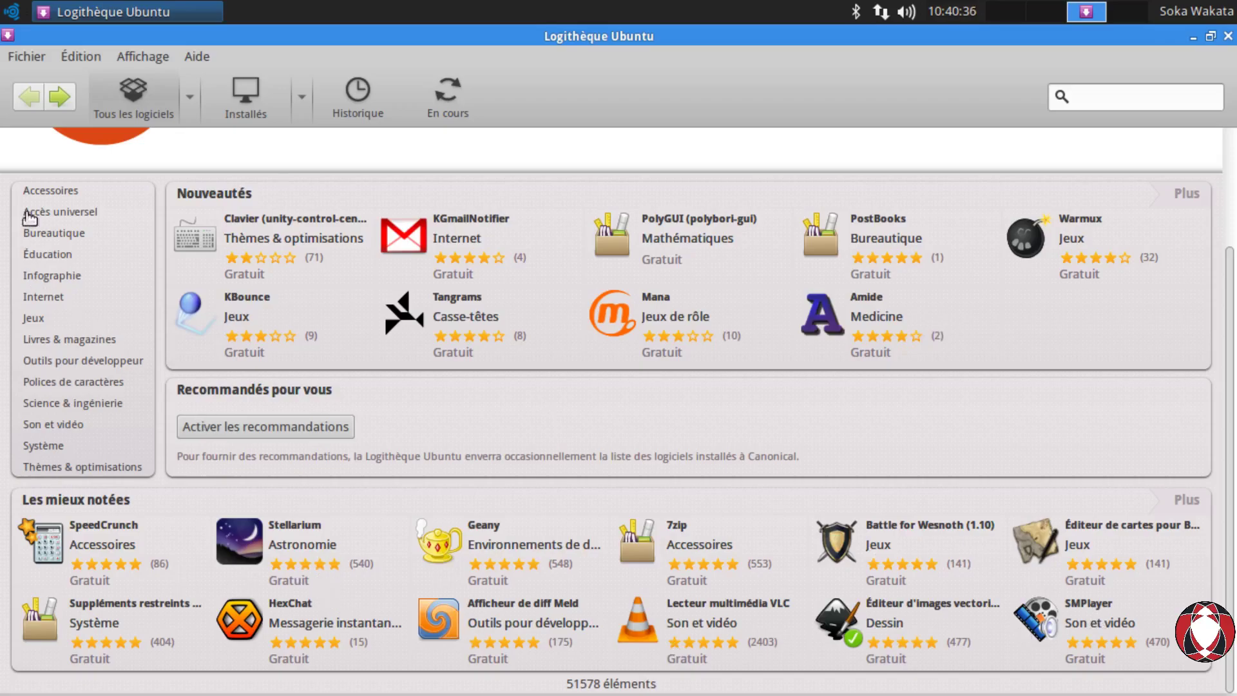
{"action": "scroll", "coordinate": [72, 270], "scroll_direction": "up", "scroll_amount": 3}
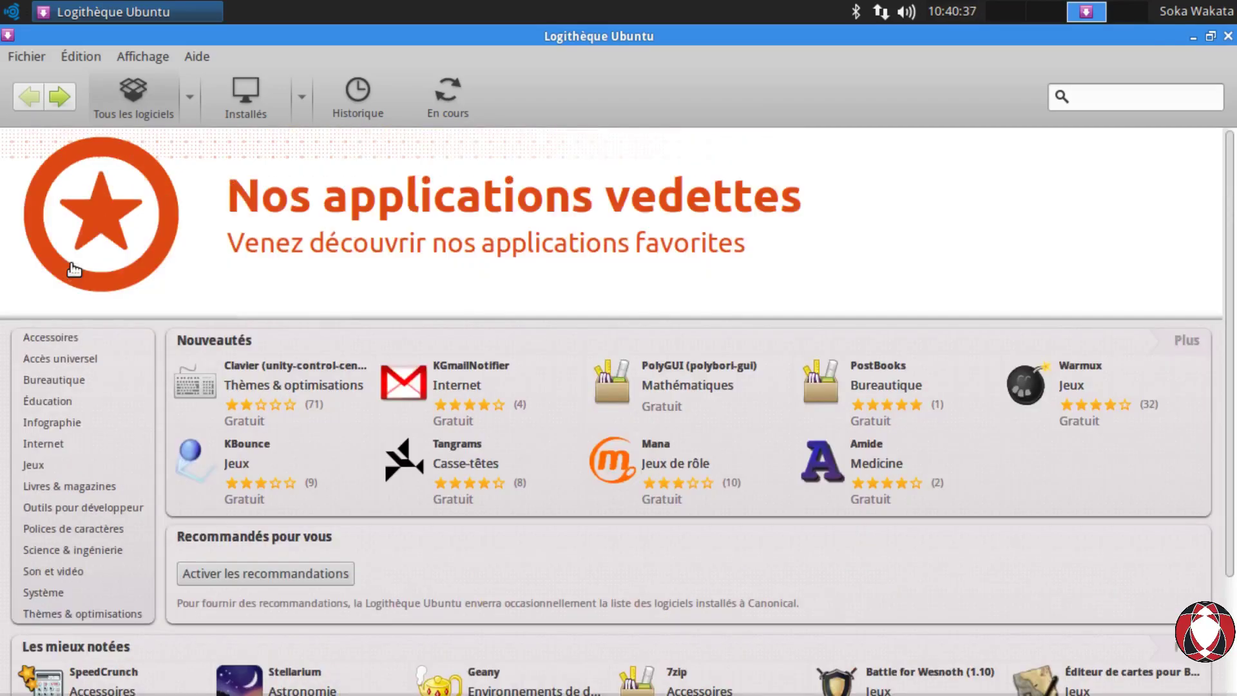
{"action": "left_click", "coordinate": [40, 382]}
{"action": "left_click", "coordinate": [19, 98]}
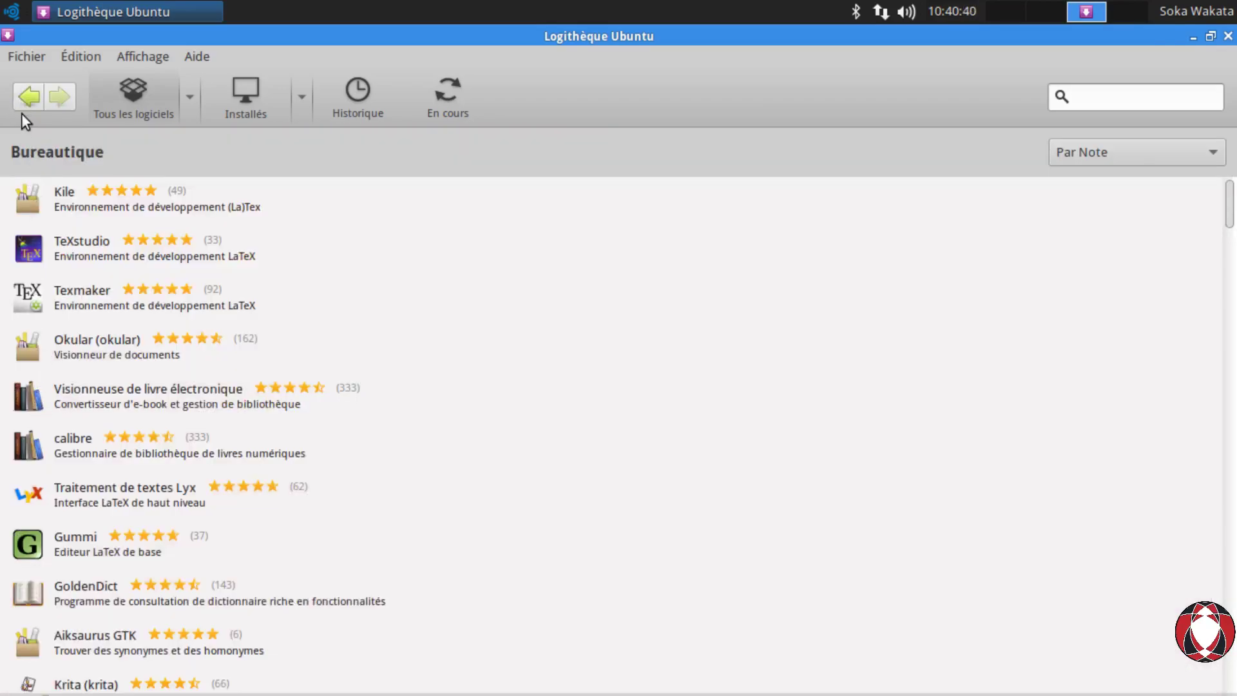
{"action": "left_click", "coordinate": [47, 453]}
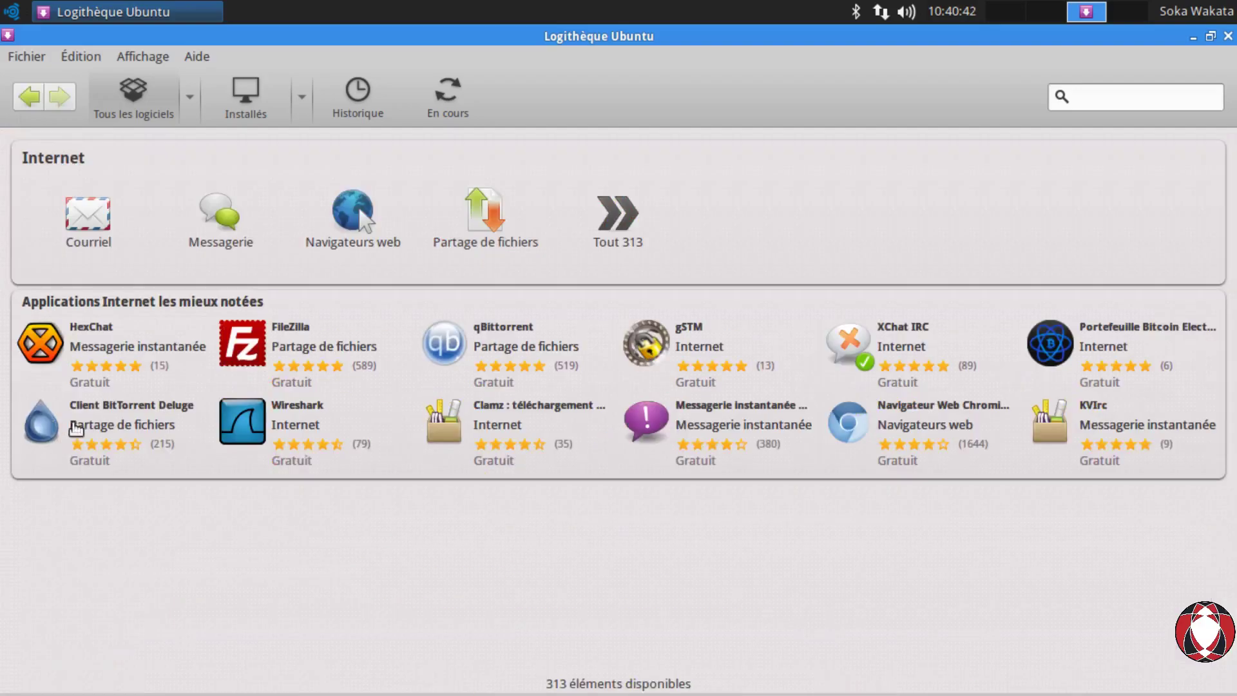
Open Client BitTorrent Deluge and examine its description, optional plugin, version details and reviews
{"action": "left_click", "coordinate": [91, 445]}
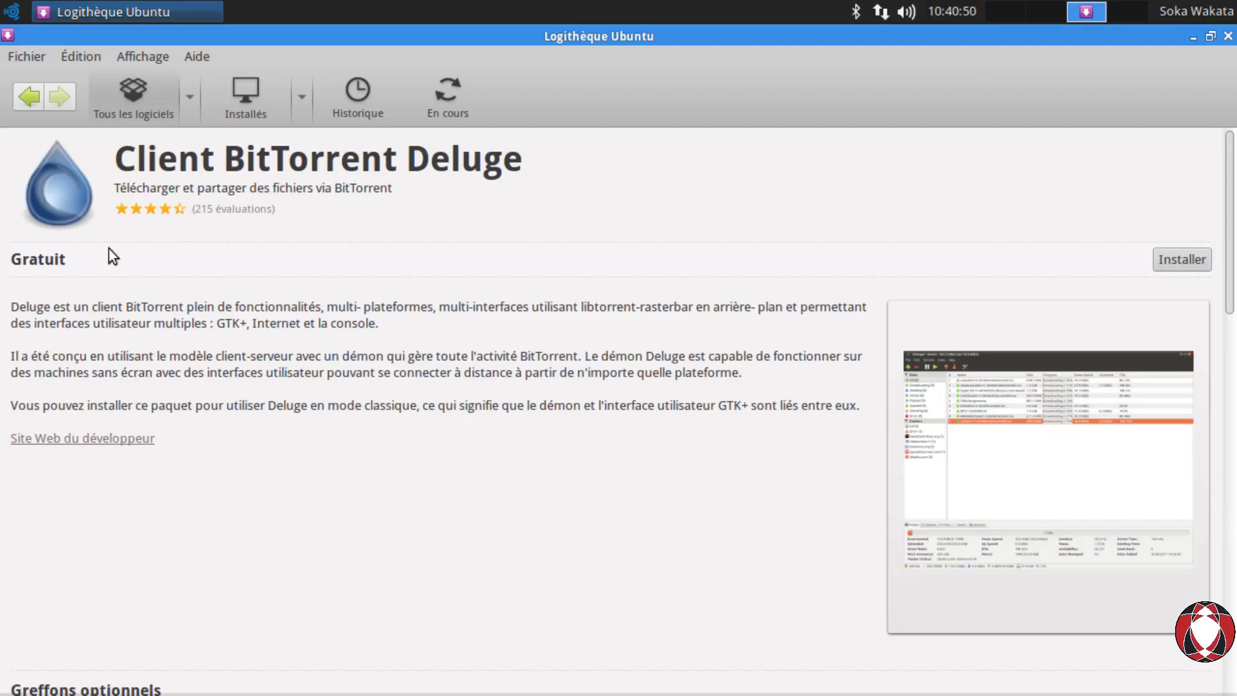
{"action": "scroll", "coordinate": [864, 362], "scroll_direction": "down", "scroll_amount": 5}
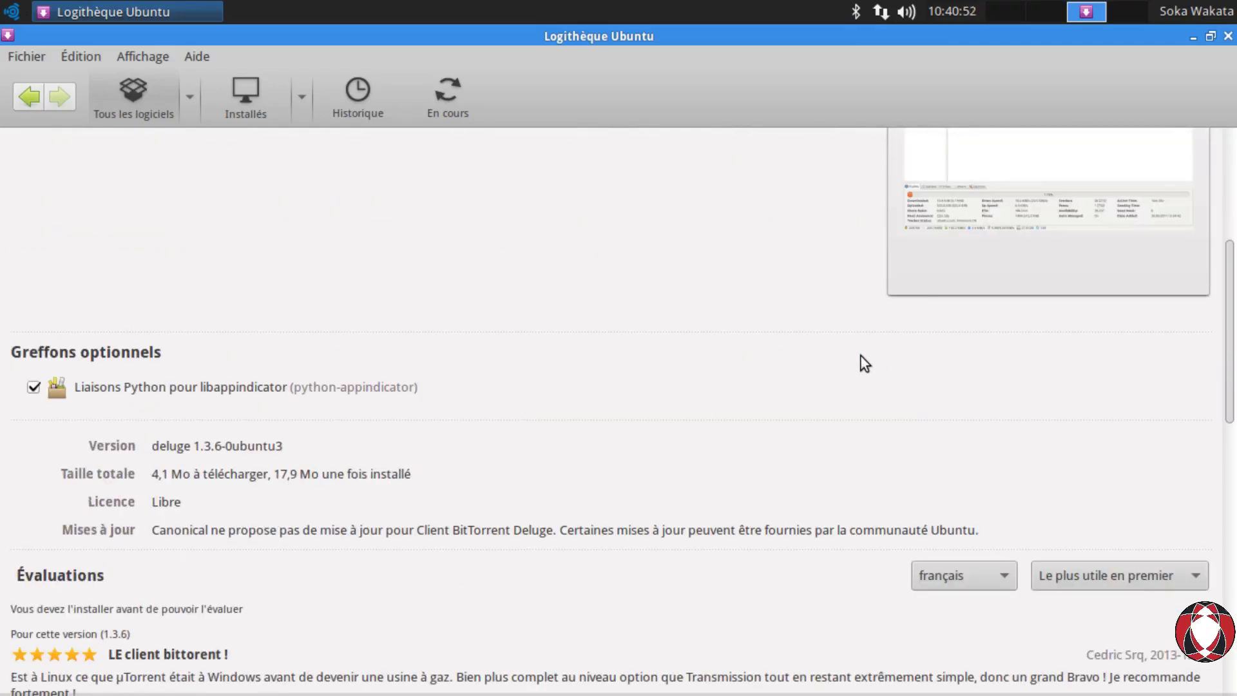
{"action": "scroll", "coordinate": [967, 316], "scroll_direction": "up", "scroll_amount": 5}
{"action": "scroll", "coordinate": [591, 382], "scroll_direction": "down", "scroll_amount": 8}
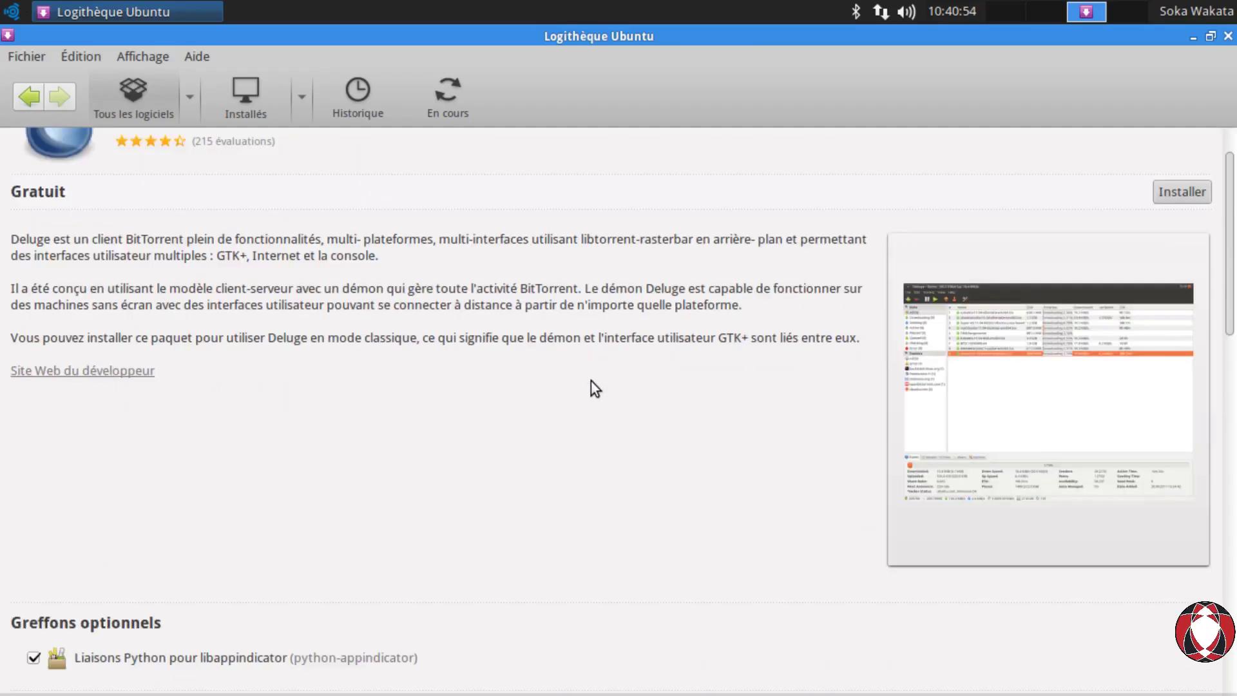
{"action": "scroll", "coordinate": [590, 380], "scroll_direction": "up", "scroll_amount": 8}
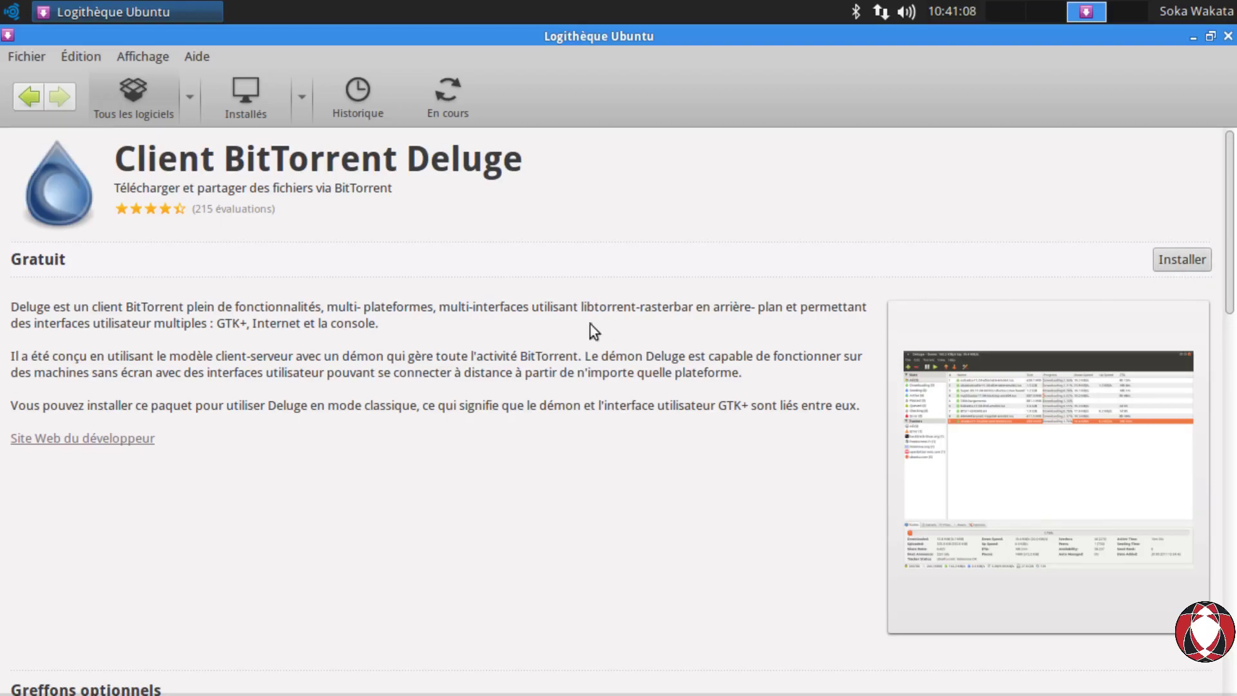
{"action": "scroll", "coordinate": [586, 332], "scroll_direction": "down", "scroll_amount": 5}
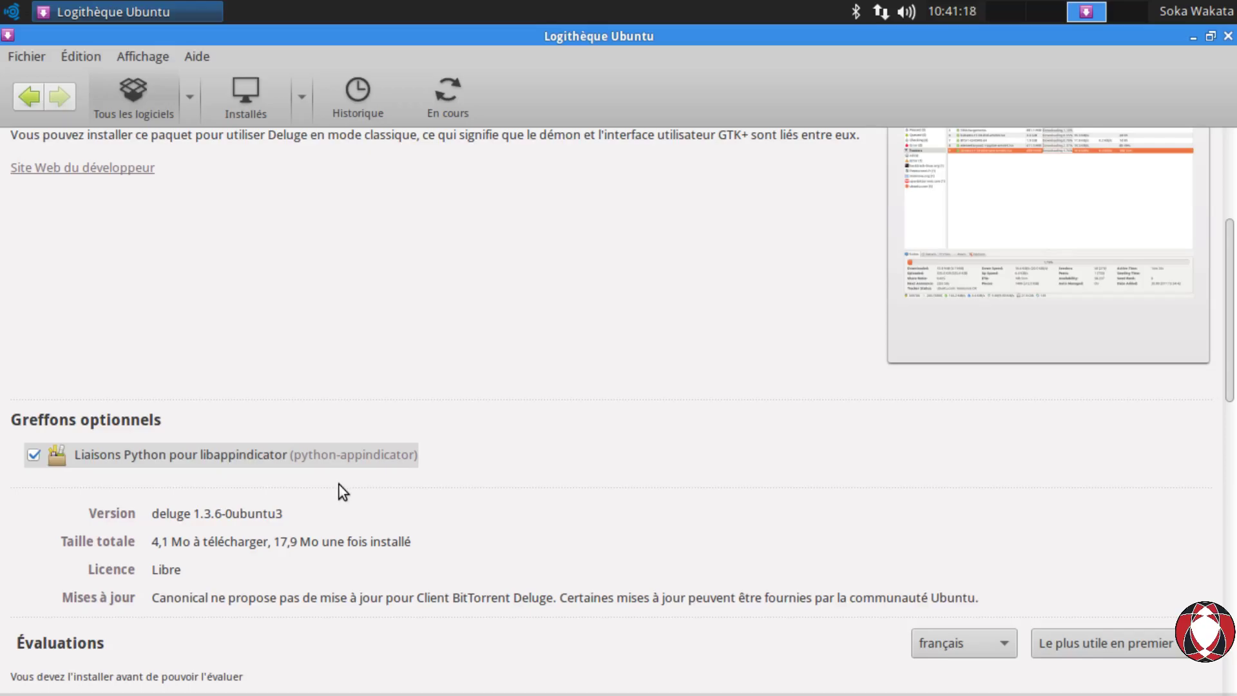
{"action": "scroll", "coordinate": [338, 484], "scroll_direction": "up", "scroll_amount": 3}
{"action": "scroll", "coordinate": [340, 485], "scroll_direction": "down", "scroll_amount": 5}
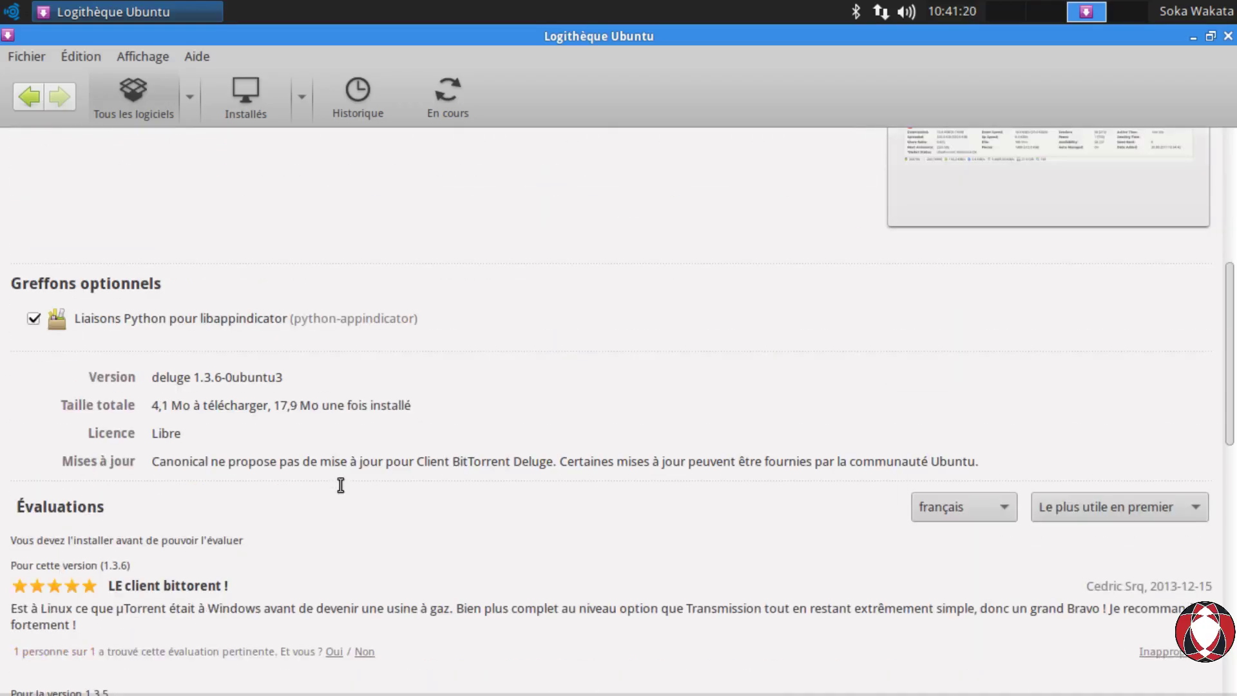
Install Client BitTorrent Deluge and authenticate with the account password
{"action": "scroll", "coordinate": [414, 419], "scroll_direction": "up", "scroll_amount": 1}
{"action": "scroll", "coordinate": [414, 413], "scroll_direction": "up", "scroll_amount": 5}
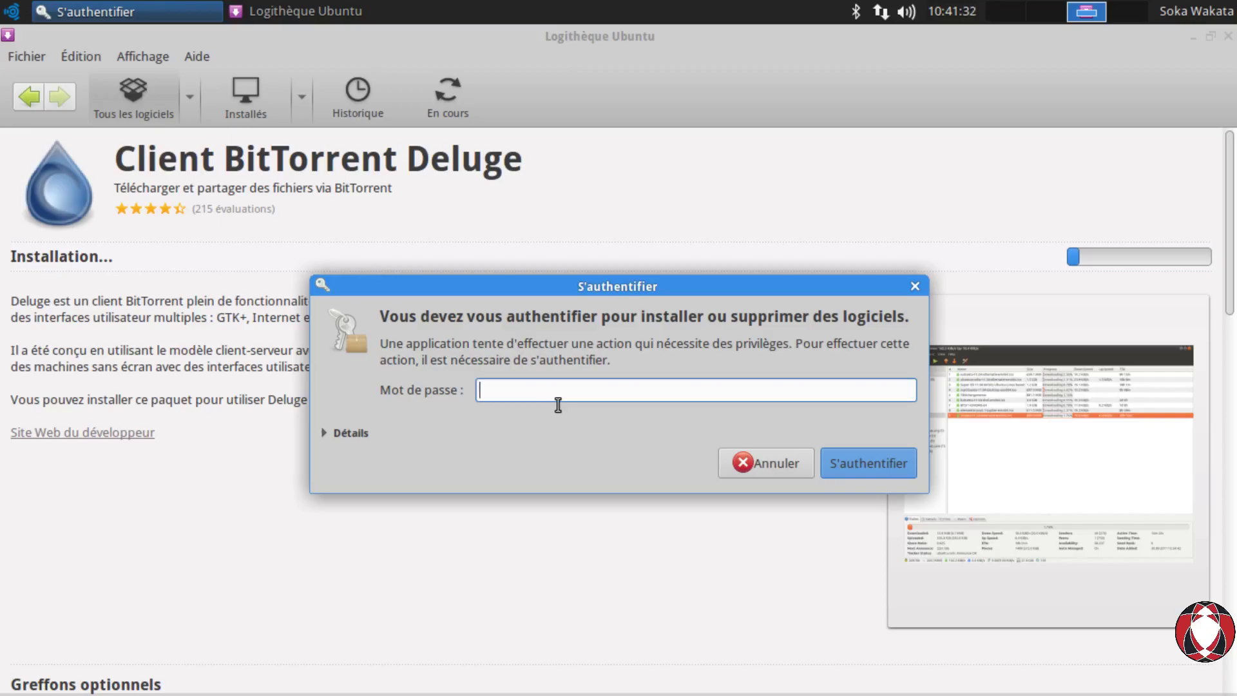
{"action": "type", "text": "************"}
{"action": "key", "text": "Return"}
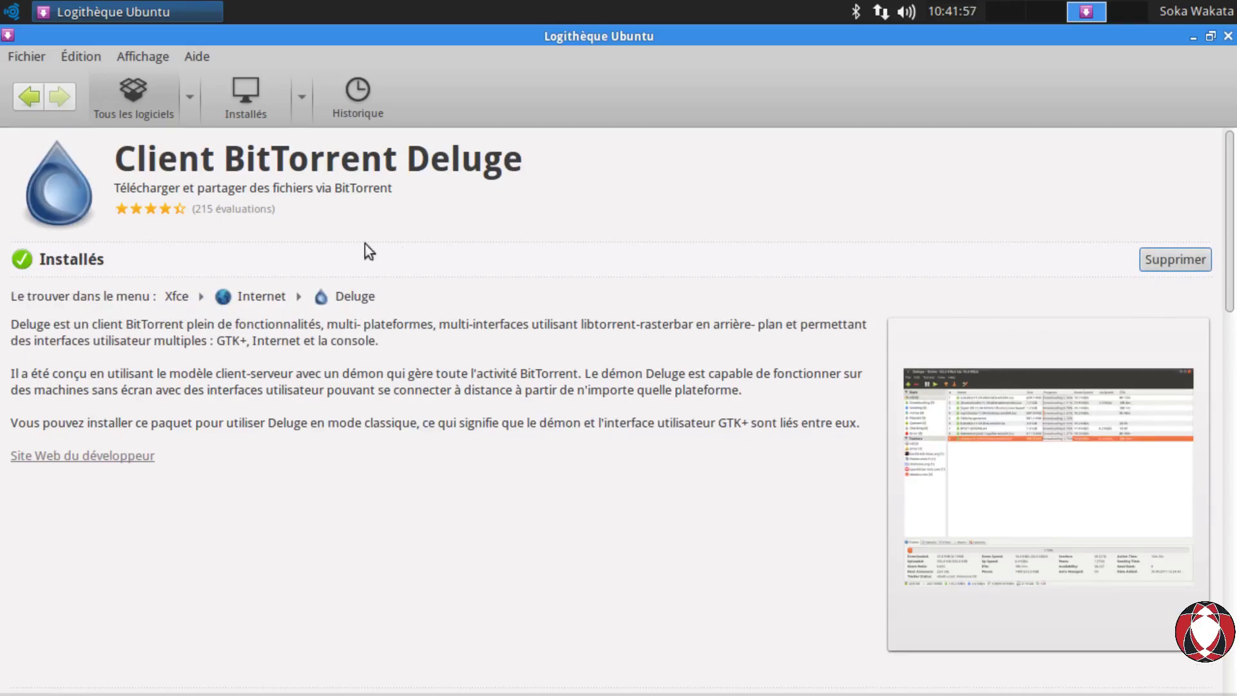
Return to the Internet category and check the desktop's Jeux applications for the installed games
{"action": "left_click", "coordinate": [32, 98]}
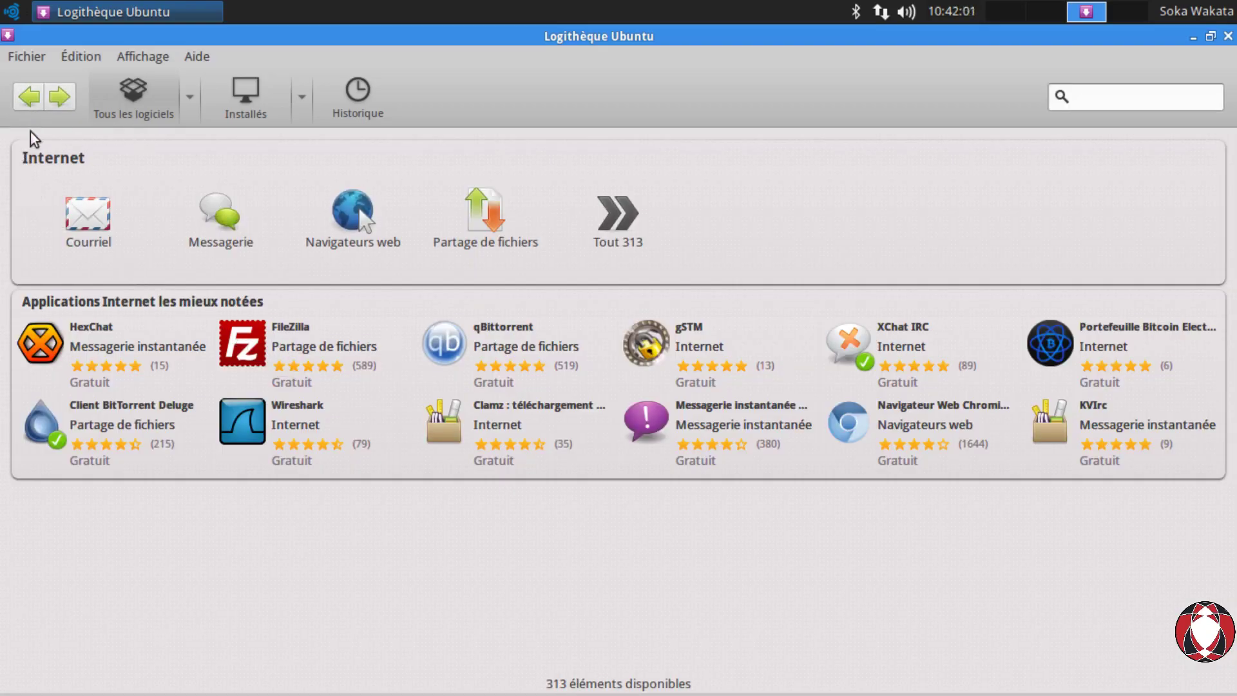
{"action": "left_click", "coordinate": [1095, 113]}
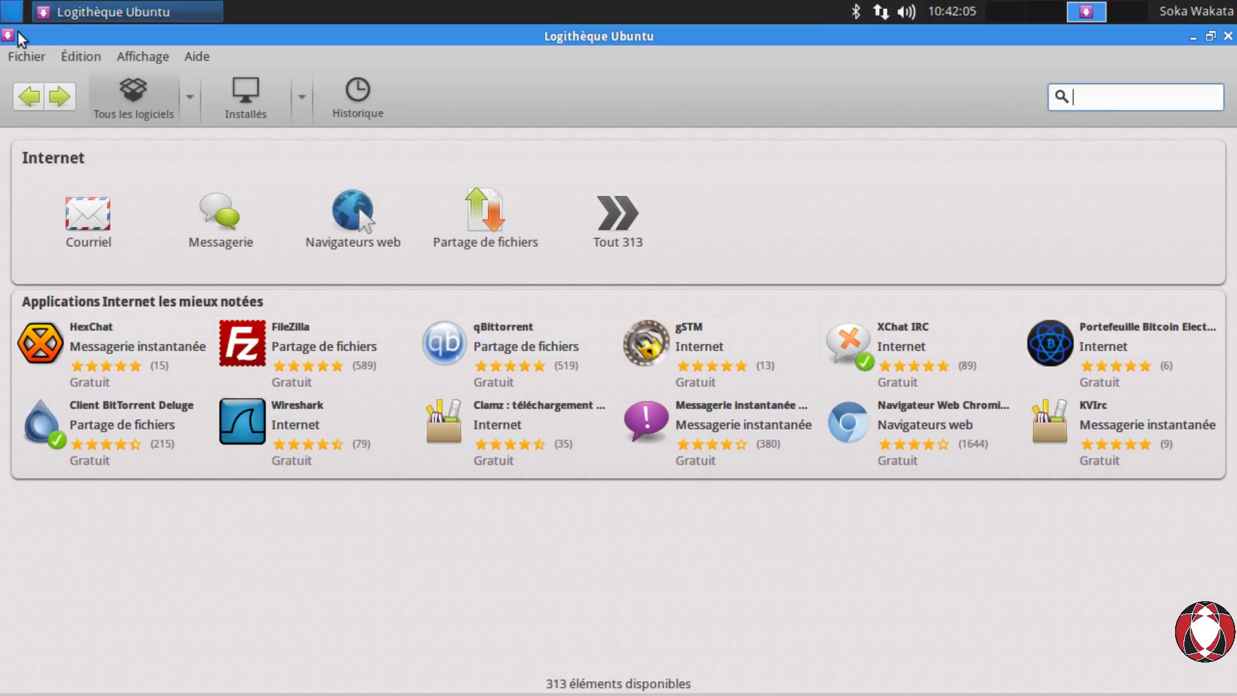
{"action": "left_click", "coordinate": [12, 11]}
{"action": "mouse_move", "coordinate": [67, 365]}
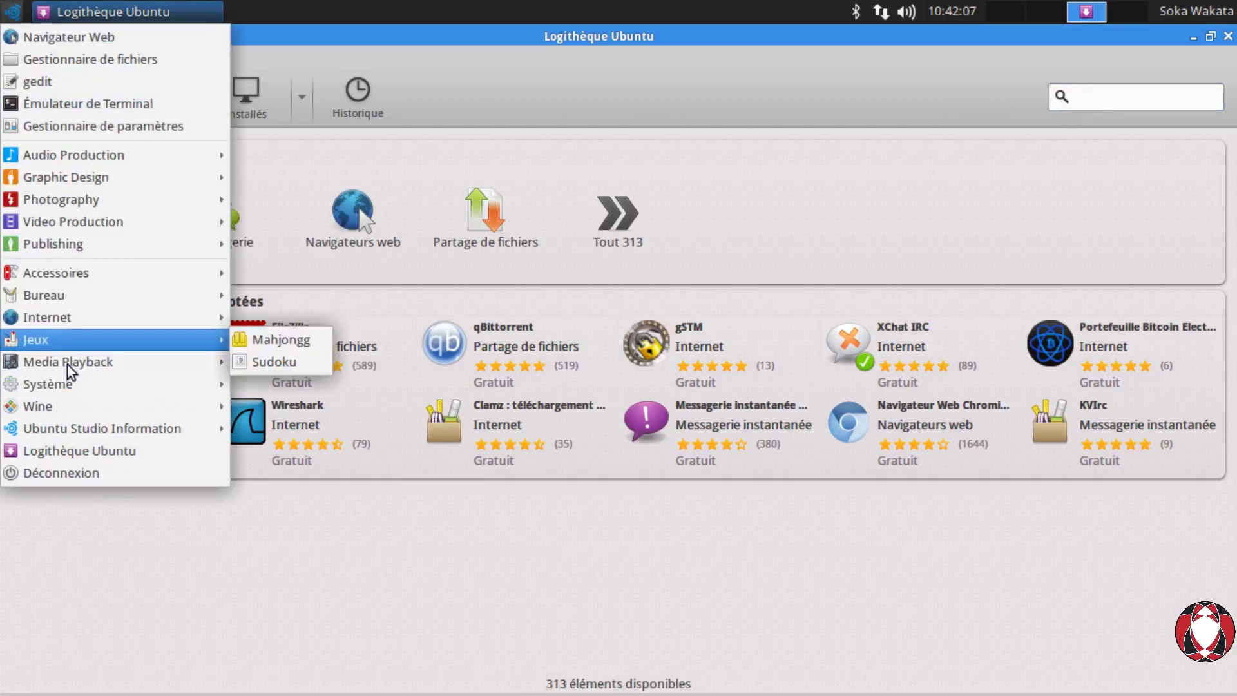
{"action": "left_click", "coordinate": [1124, 120]}
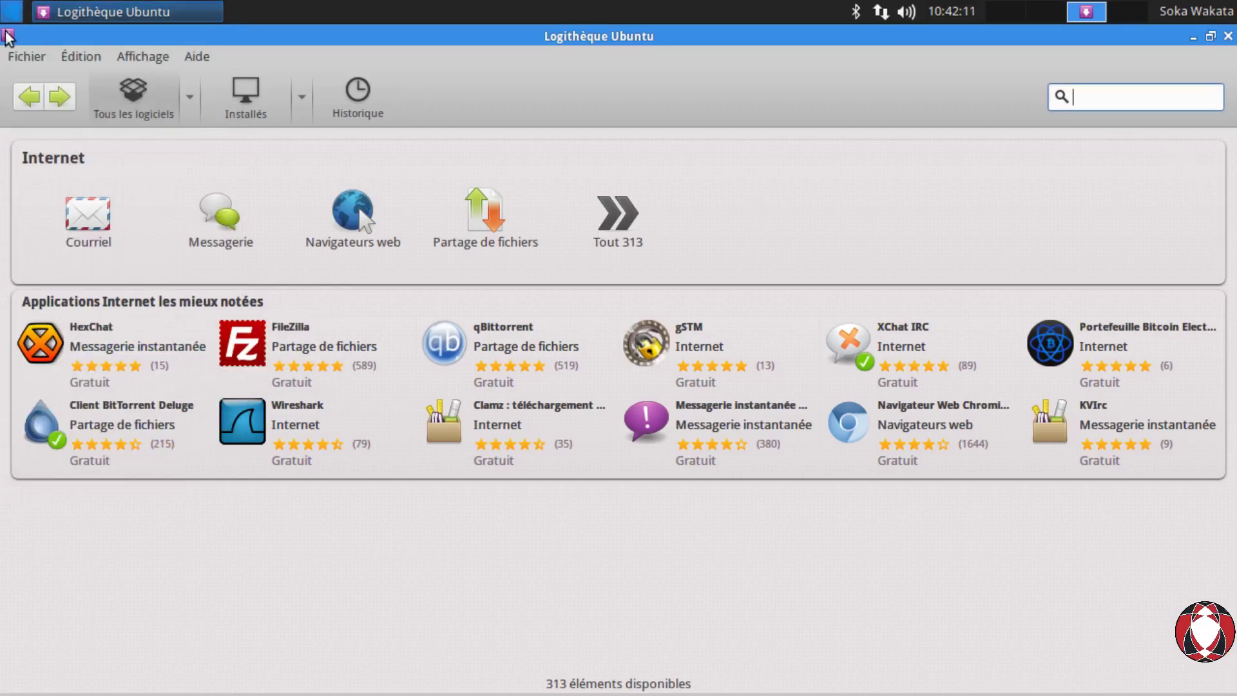
{"action": "left_click", "coordinate": [11, 12]}
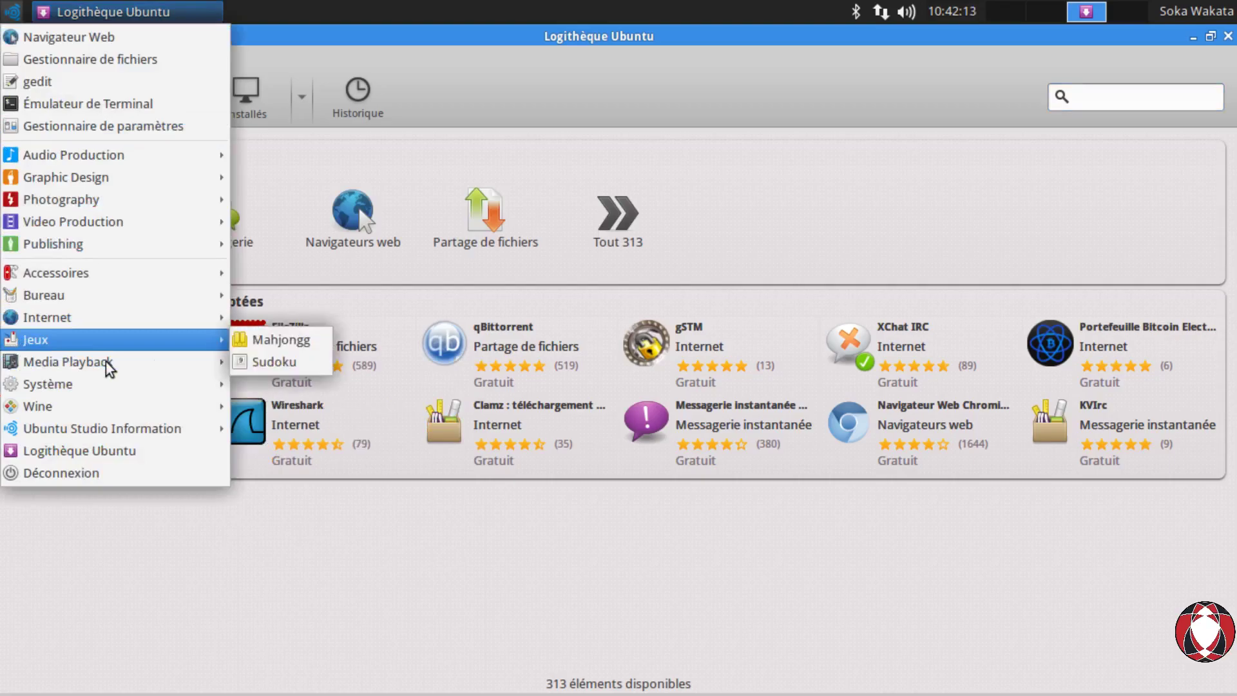
Try to search for "sudoku" within the Internet category, and go back to the category page
{"action": "left_click", "coordinate": [1141, 123]}
{"action": "type", "text": "sudoku"}
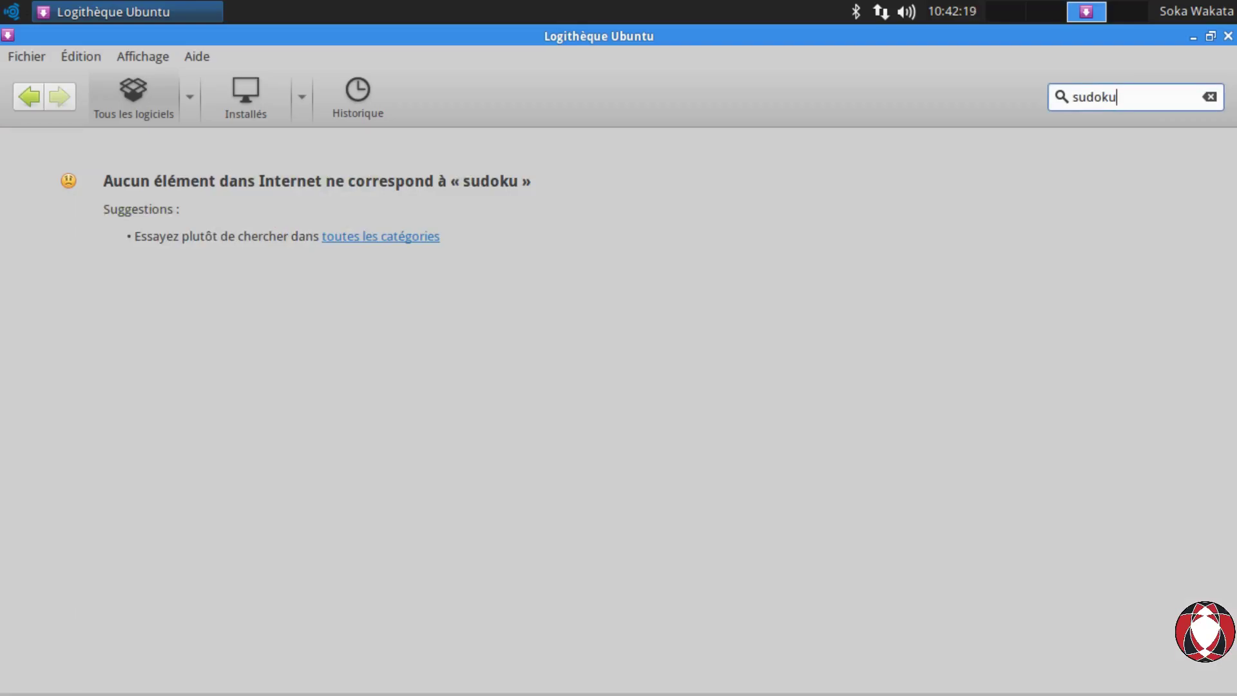
{"action": "left_click", "coordinate": [37, 111]}
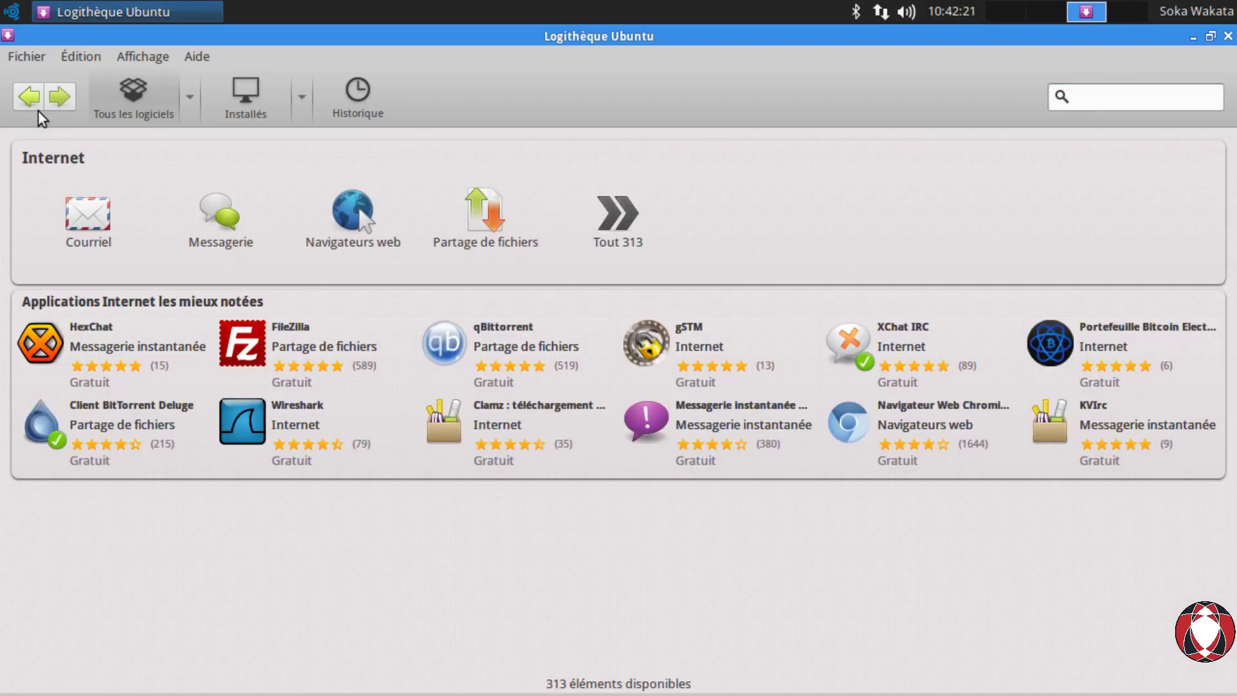
Leave the Internet category and search all software for "sudoku"
{"action": "left_click", "coordinate": [38, 111]}
{"action": "left_click", "coordinate": [1122, 107]}
{"action": "type", "text": "su"}
{"action": "type", "text": "u"}
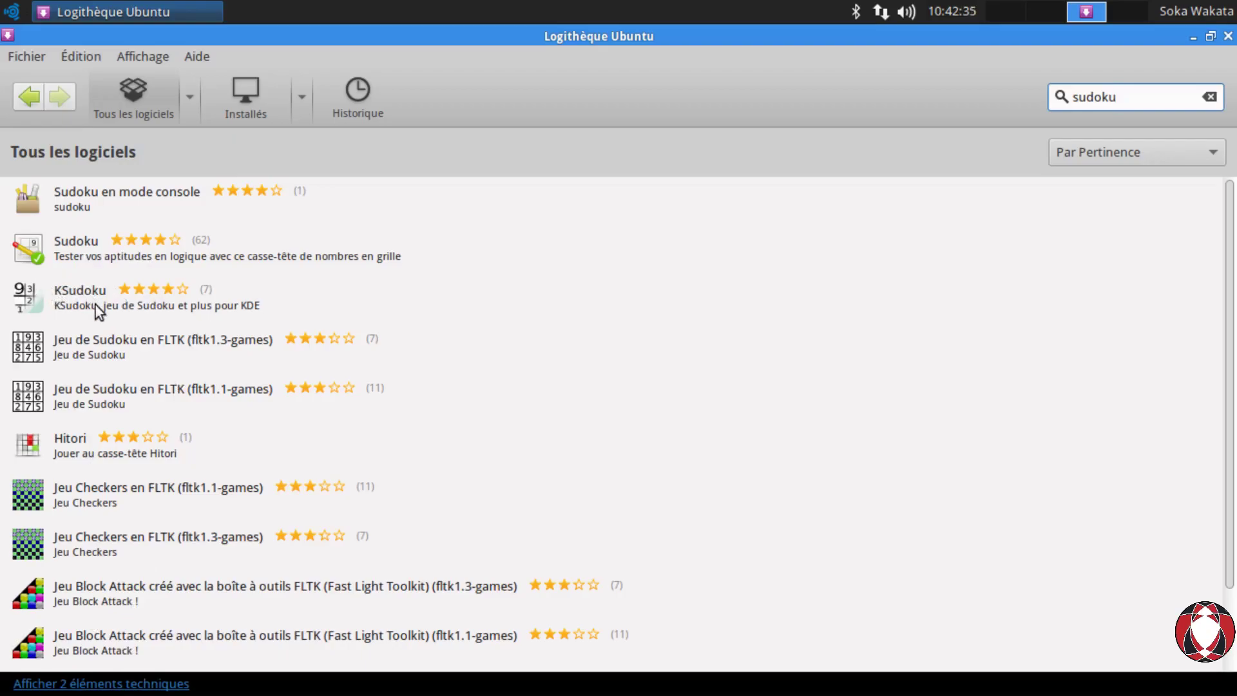
Open the details page of the installed Sudoku game, review its description and ratings, and uninstall it
{"action": "left_click", "coordinate": [98, 265]}
{"action": "left_click", "coordinate": [108, 291]}
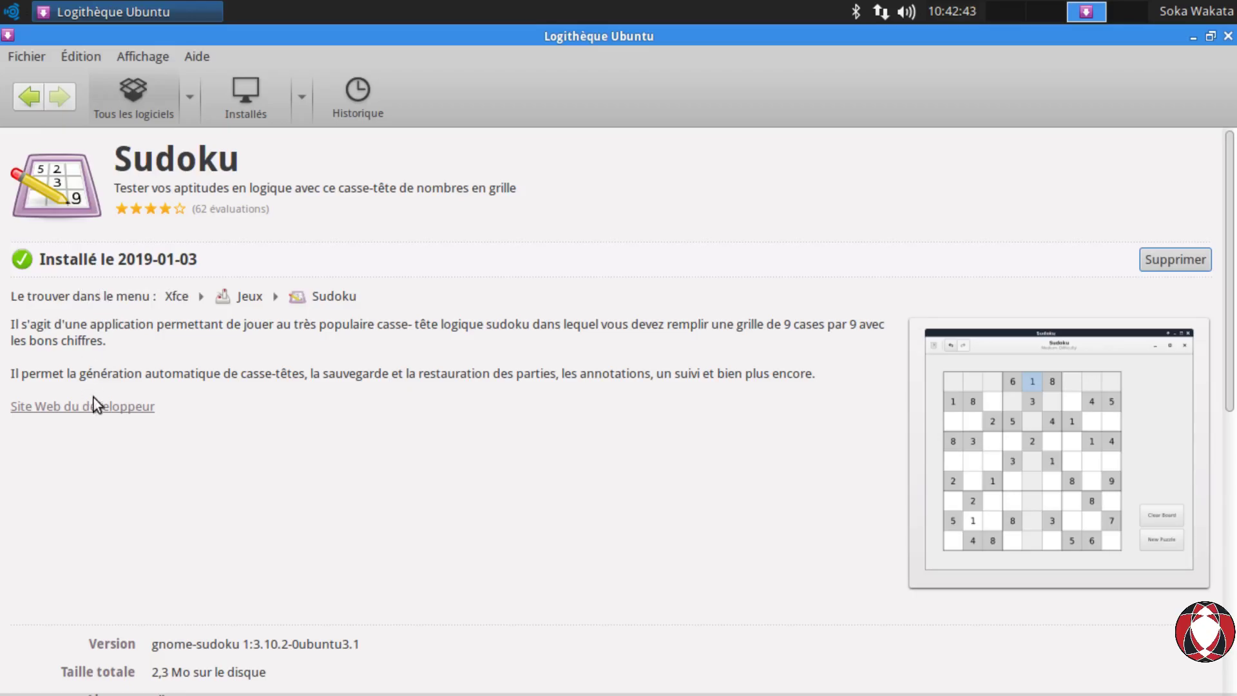
{"action": "scroll", "coordinate": [90, 399], "scroll_direction": "down", "scroll_amount": 10}
{"action": "scroll", "coordinate": [121, 330], "scroll_direction": "down", "scroll_amount": 2}
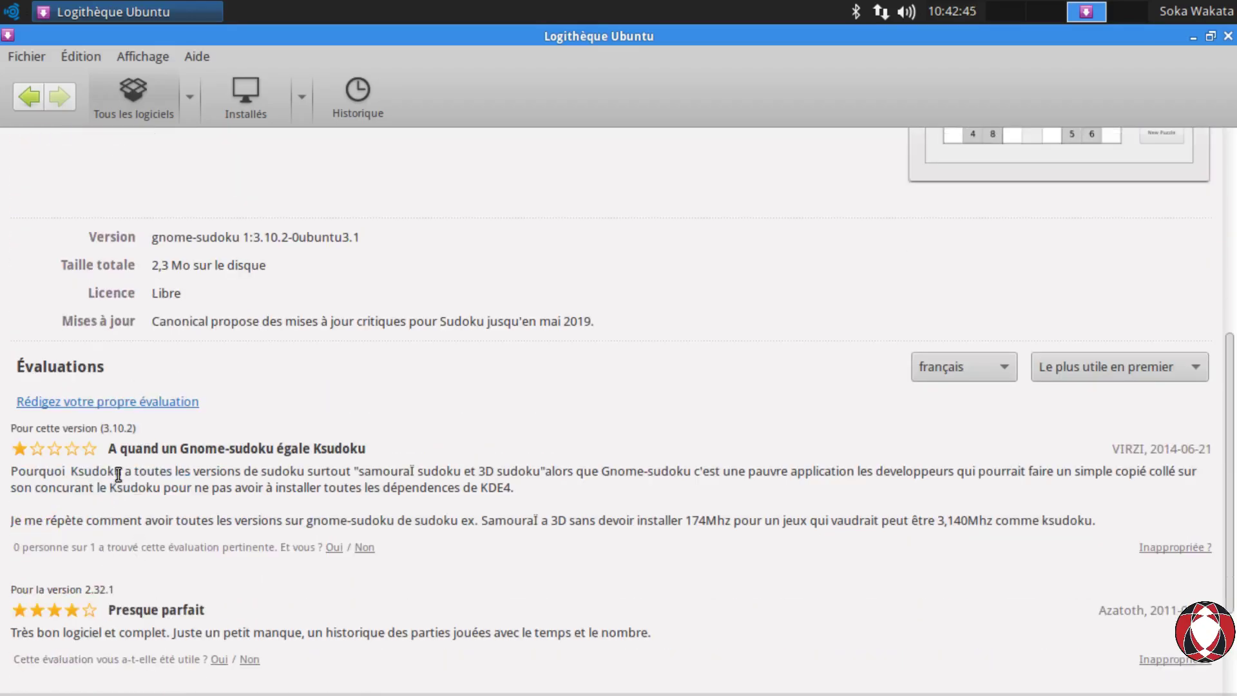
{"action": "scroll", "coordinate": [243, 494], "scroll_direction": "up", "scroll_amount": 10}
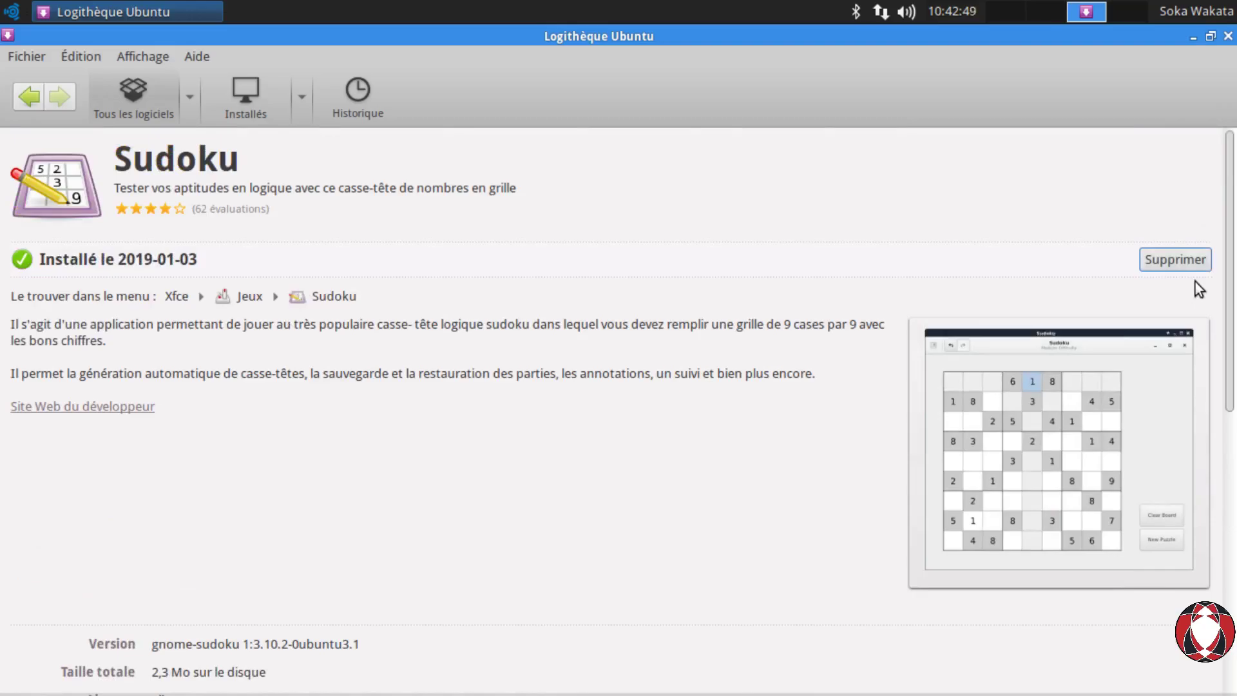
{"action": "left_click", "coordinate": [1194, 269]}
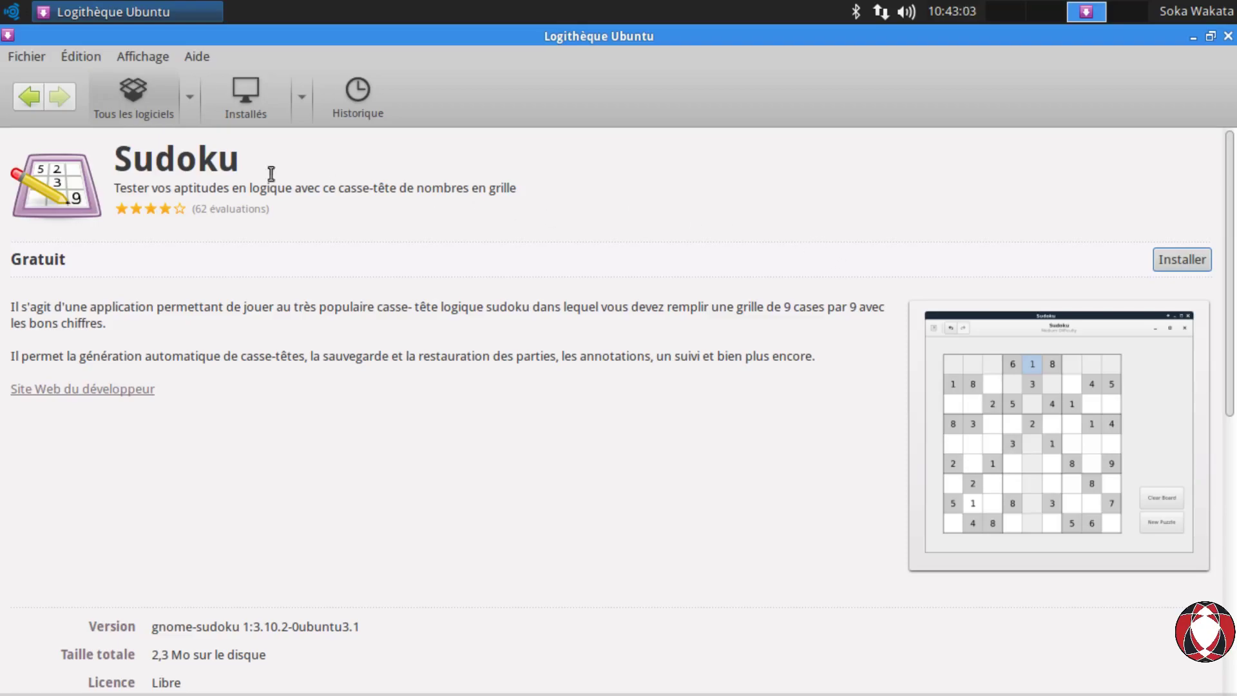
Check the desktop's list of applications, and go back from the Sudoku page to the software catalogue's home page
{"action": "left_click", "coordinate": [12, 12]}
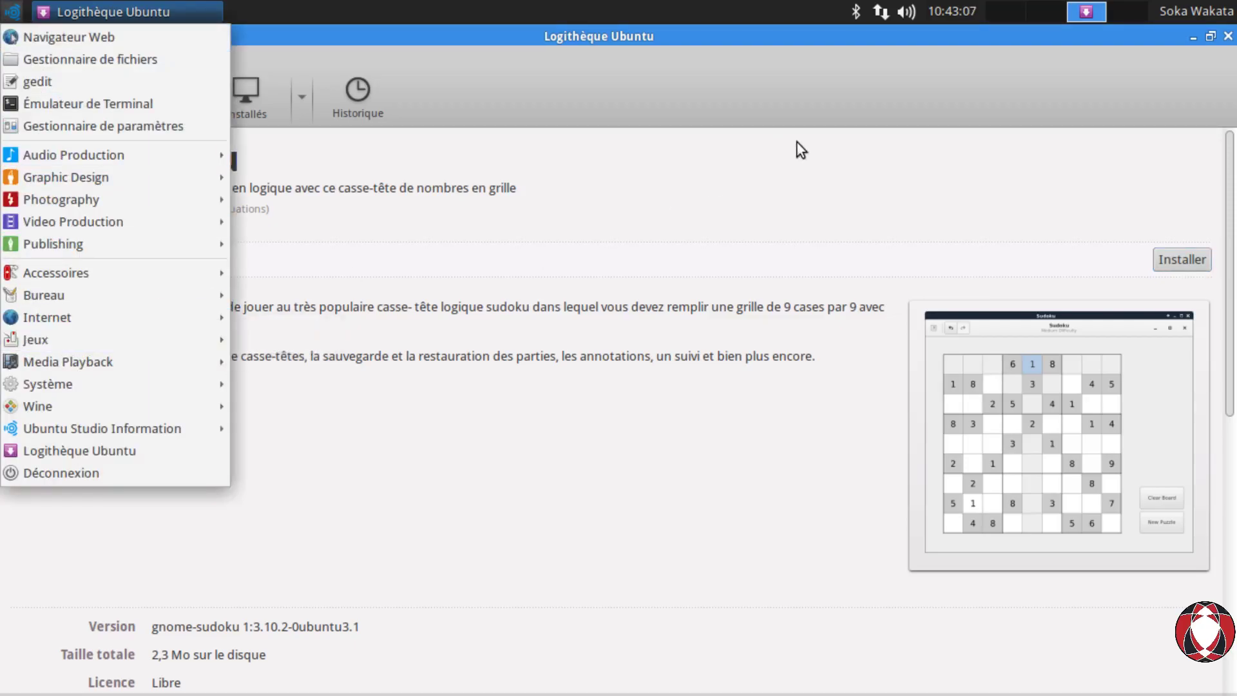
{"action": "left_click", "coordinate": [797, 206]}
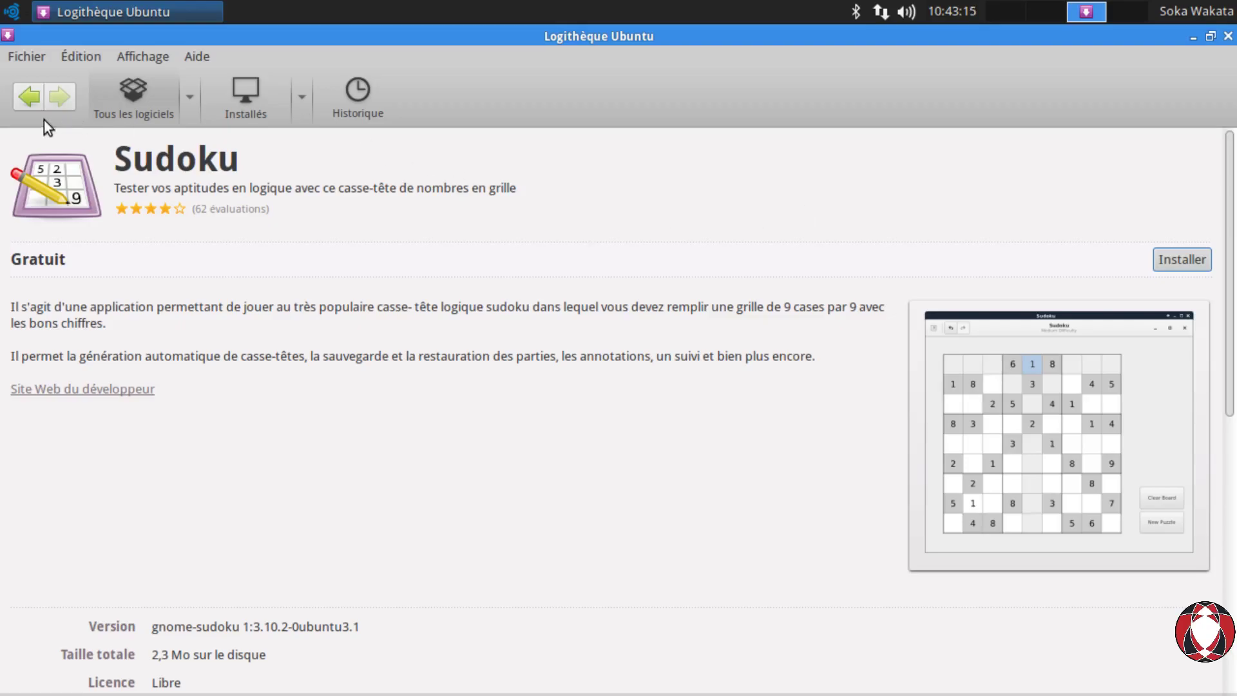
{"action": "left_click", "coordinate": [28, 110]}
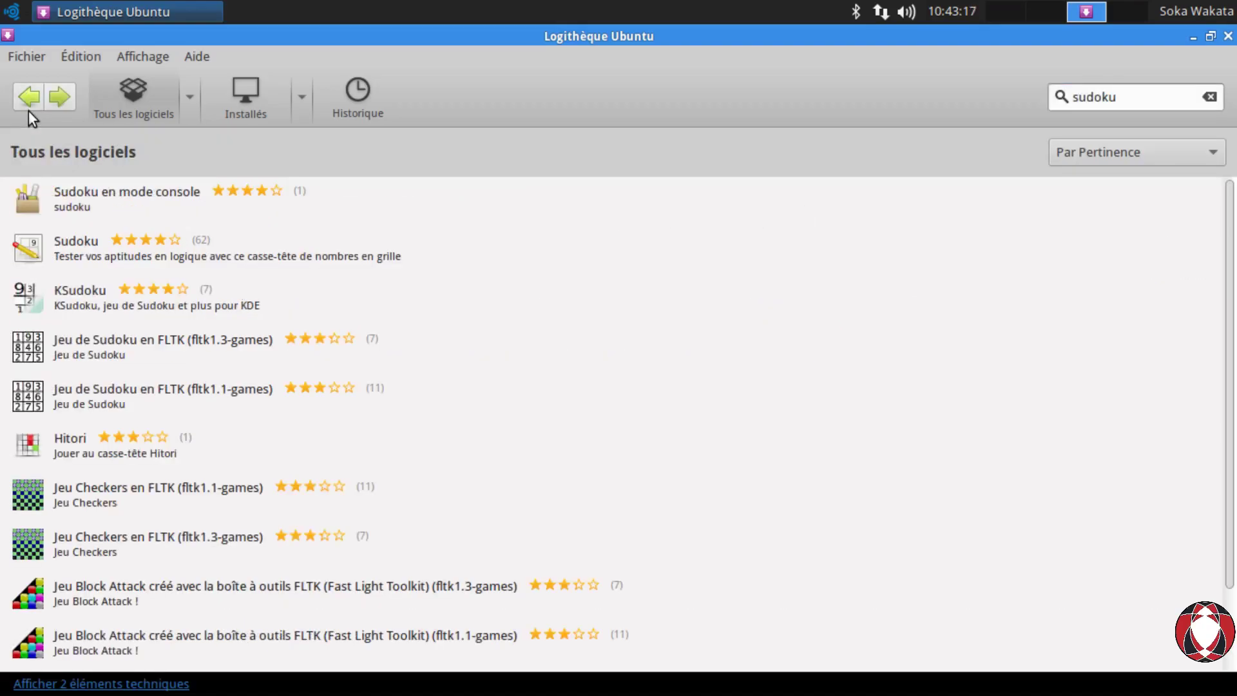
{"action": "left_click", "coordinate": [28, 110]}
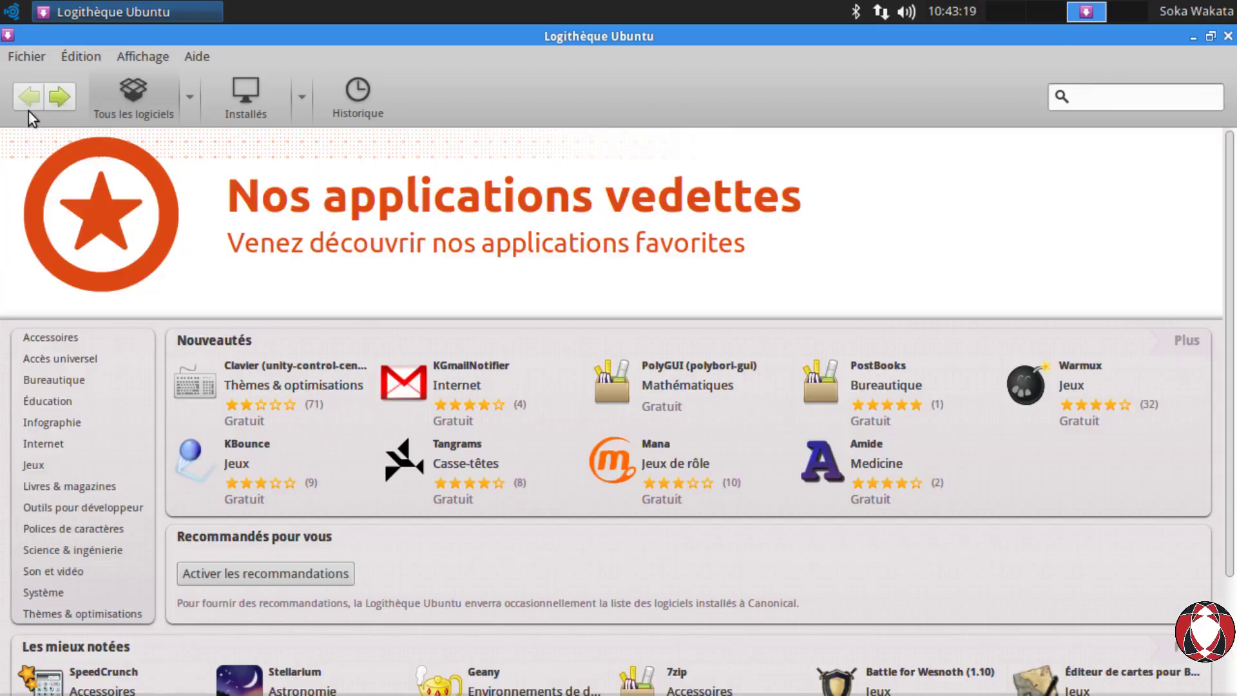